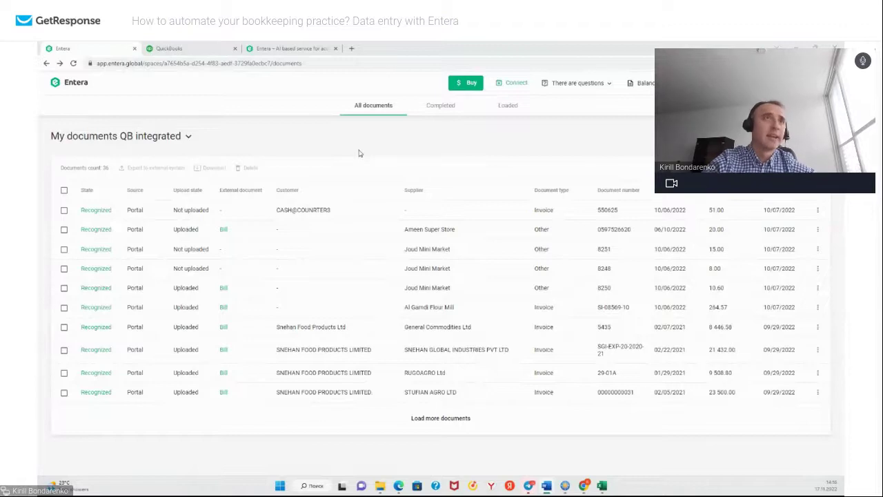
# Show all directories, reopen the My documents QB integrated directory and load more of its documents.
pyautogui.click(76, 82)
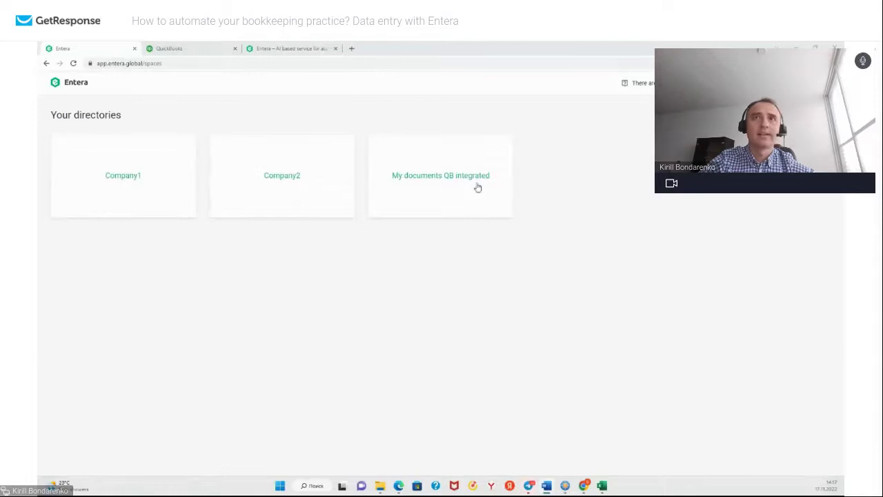
pyautogui.click(446, 176)
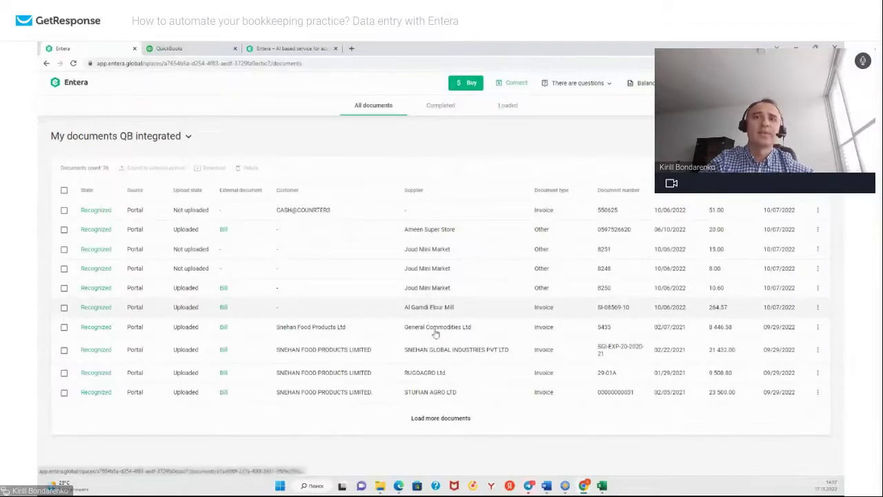
pyautogui.click(439, 414)
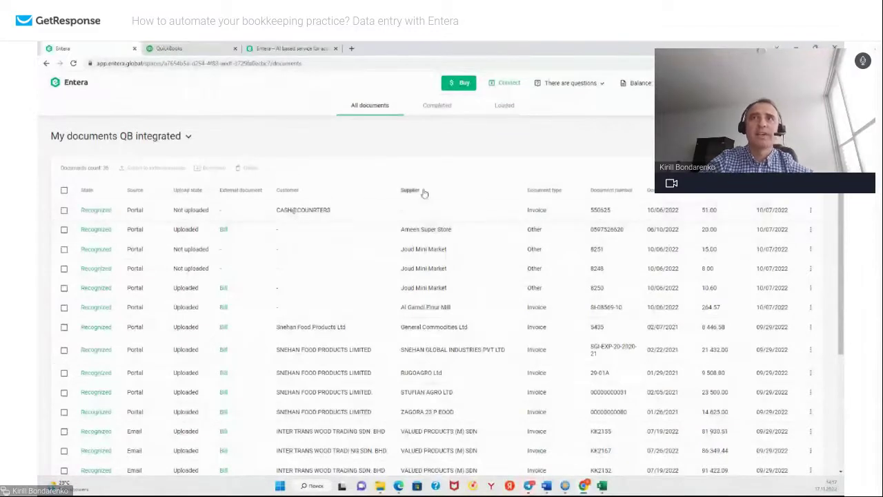
pyautogui.scroll(-3, 456, 302)
pyautogui.scroll(3, 456, 303)
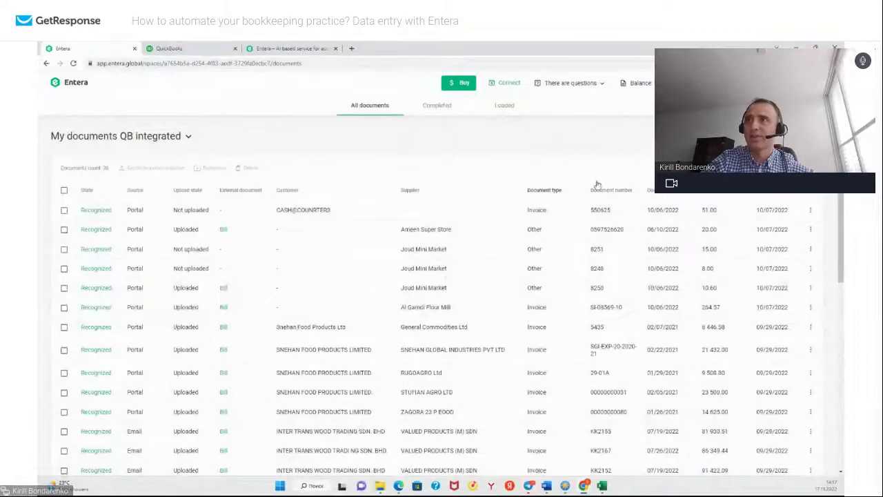
# Examine which columns can be shown or hidden in the documents table.
pyautogui.click(812, 195)
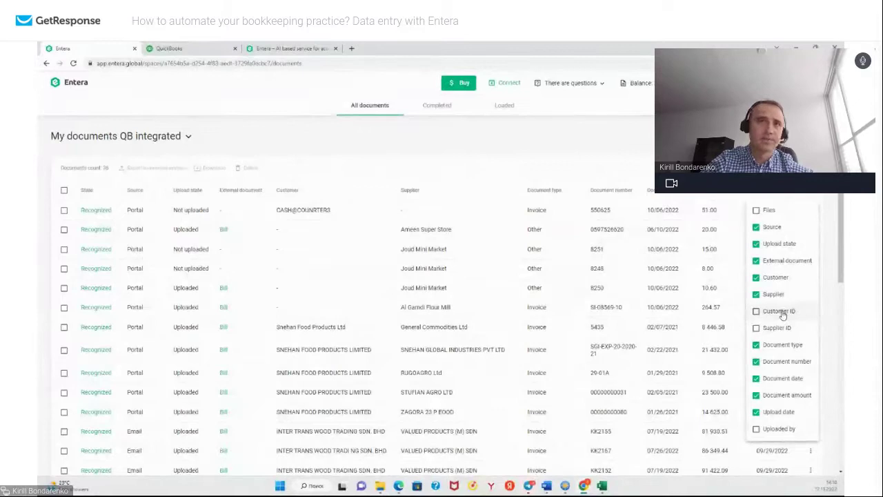
pyautogui.click(430, 163)
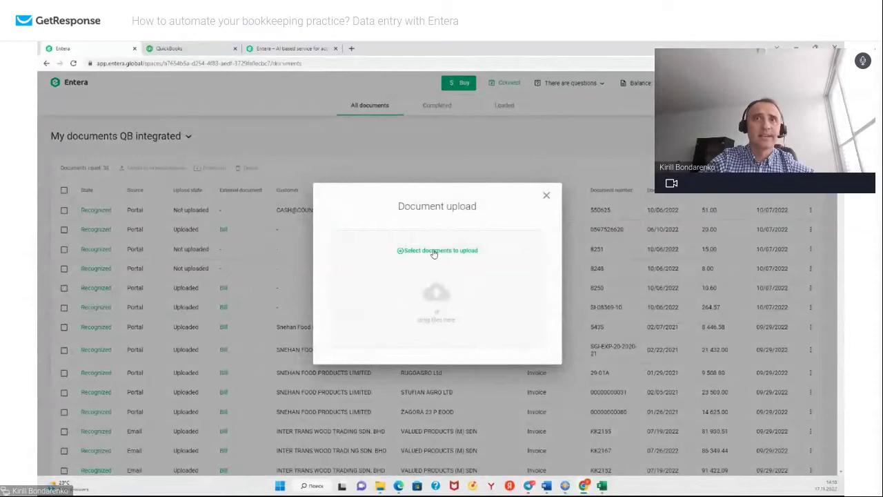
# Upload 01_Chinocash - Westwood.pdf for recognition and show the list of loaded files.
pyautogui.click(433, 251)
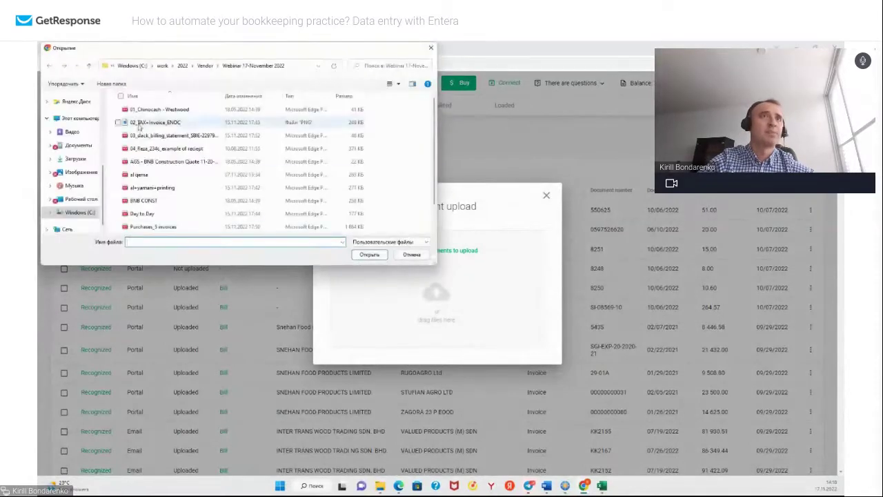
pyautogui.click(149, 110)
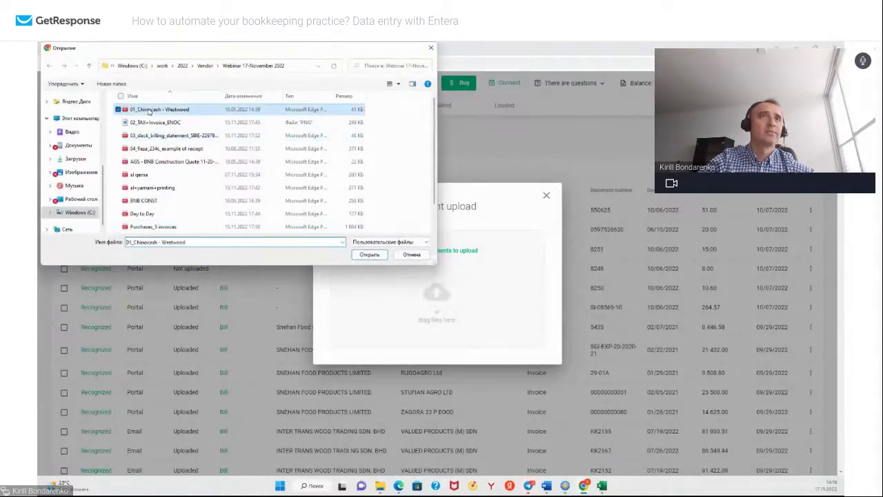
pyautogui.click(368, 254)
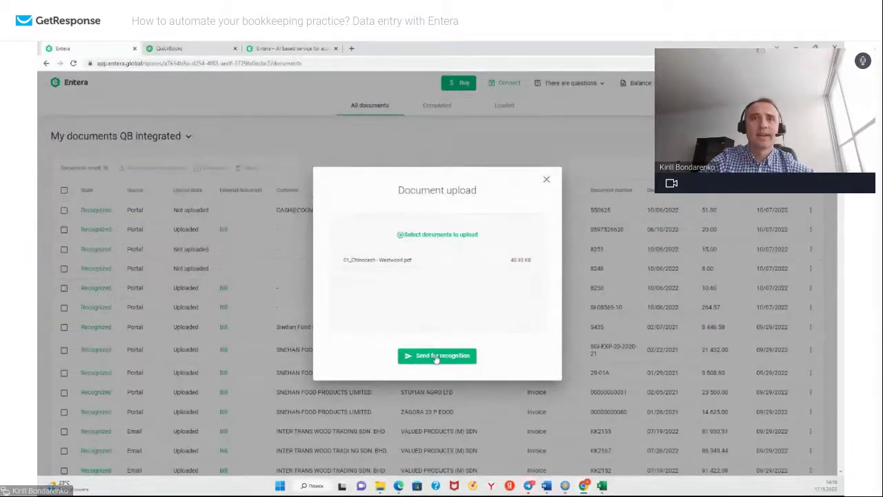
pyautogui.click(436, 357)
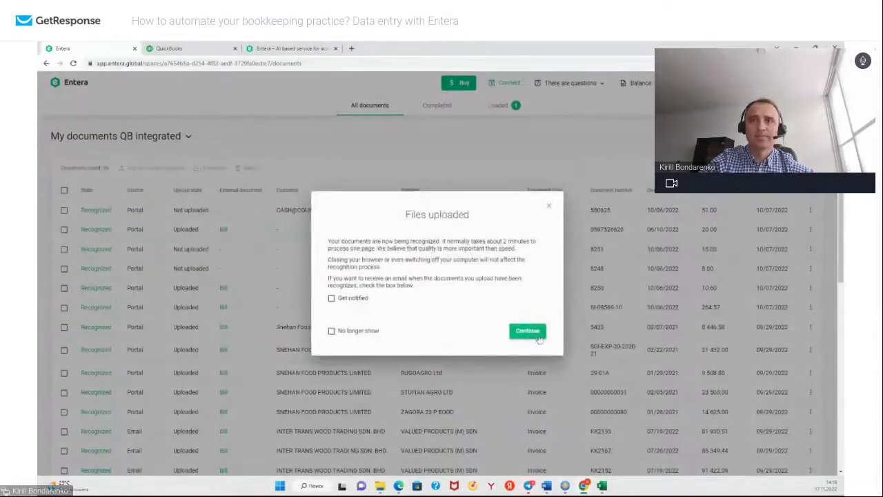
pyautogui.click(528, 331)
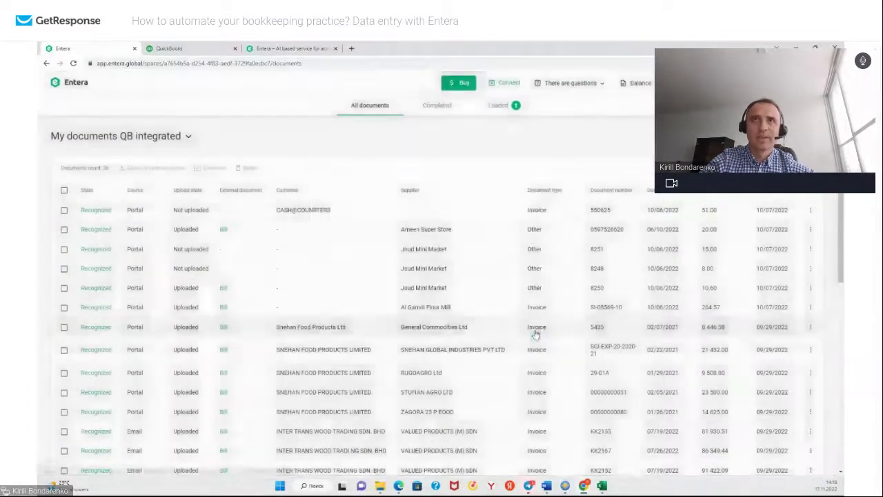
pyautogui.click(498, 106)
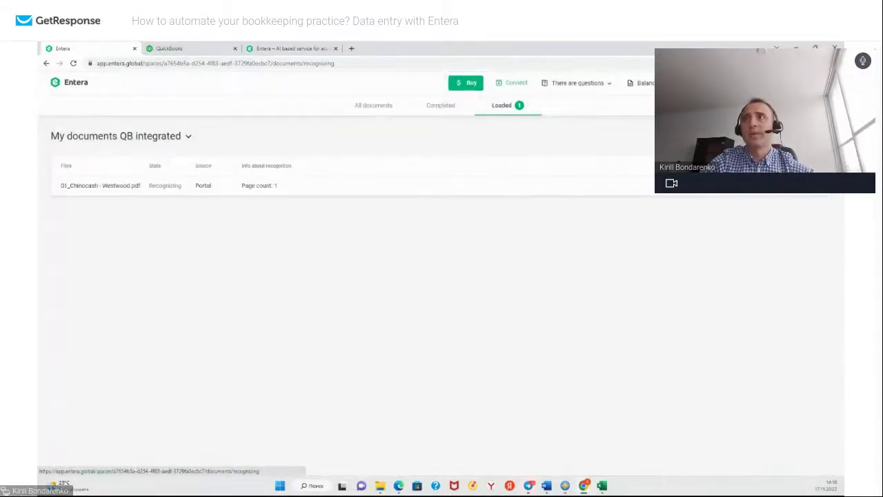
# Upload 02_TAX+Invoice_ENOC.png from the webinar folder and send it for recognition.
pyautogui.click(793, 135)
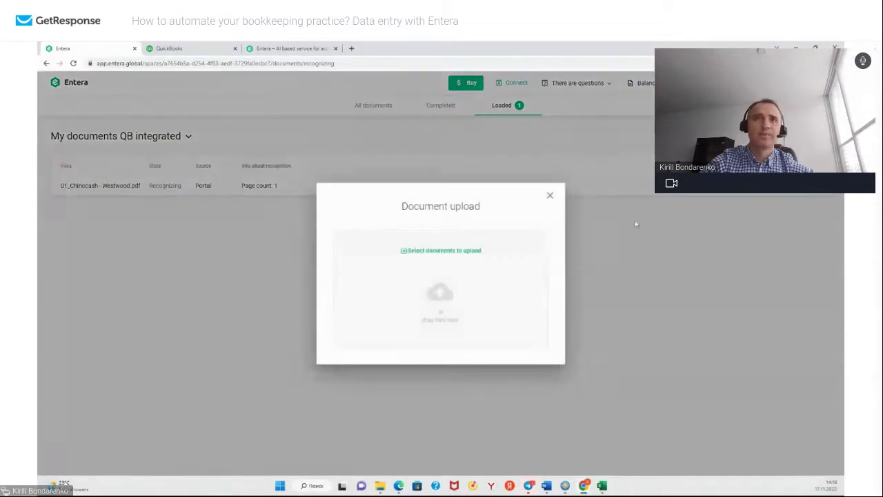
pyautogui.click(457, 252)
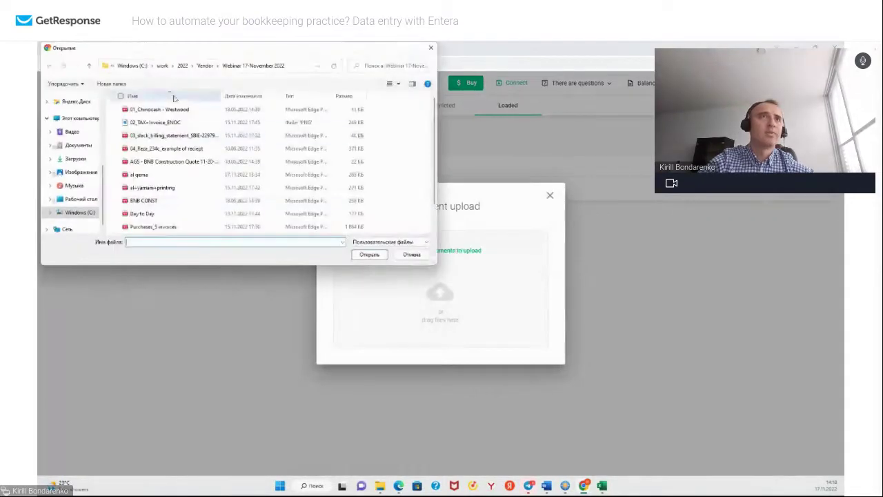
pyautogui.click(156, 124)
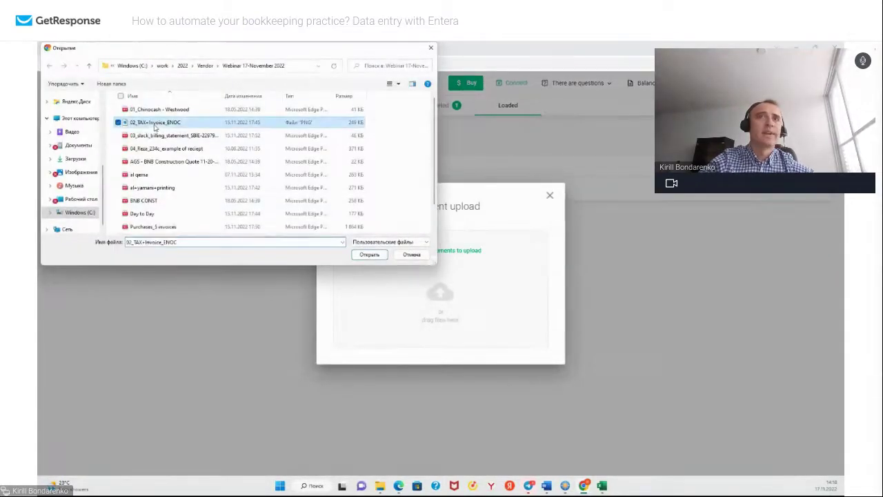
pyautogui.click(376, 256)
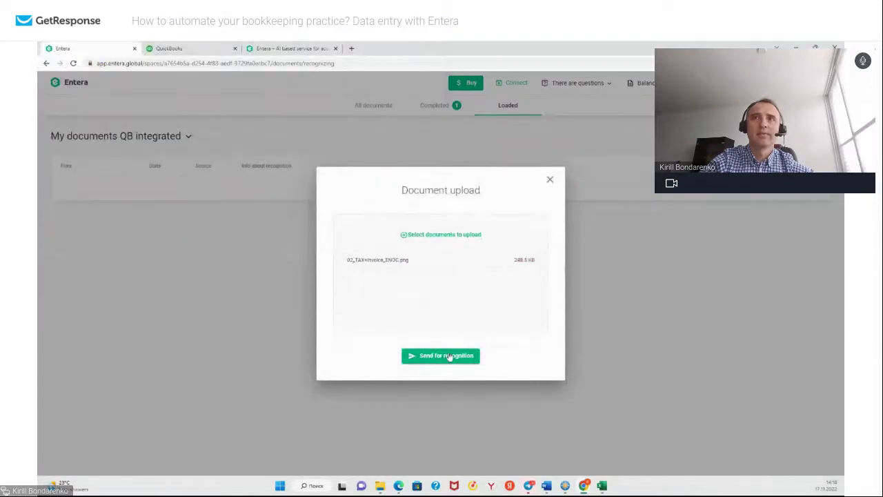
pyautogui.click(448, 354)
pyautogui.click(529, 330)
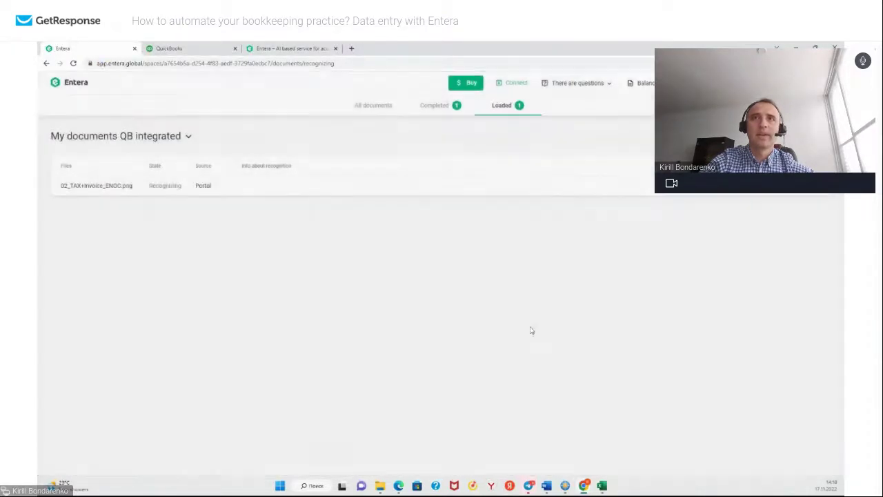
# Open the recognized Westwood Building Materials document from the completed documents and show its scan beside the data.
pyautogui.click(436, 107)
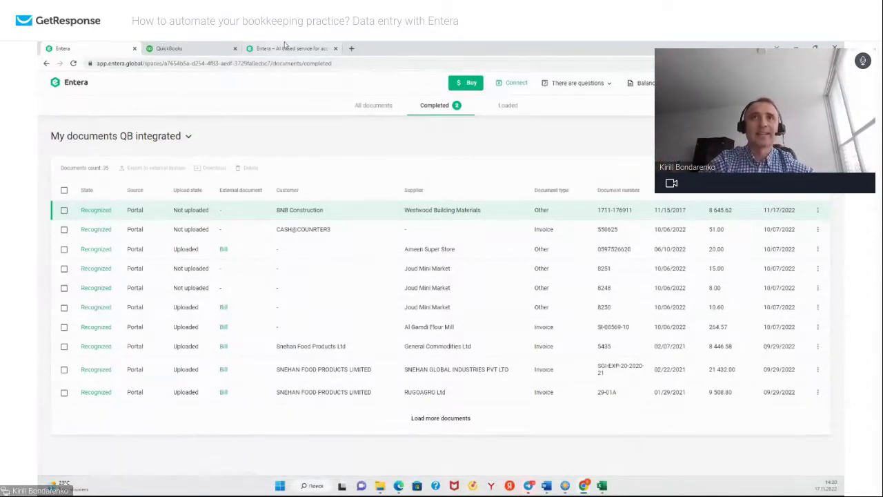
pyautogui.click(511, 107)
pyautogui.click(449, 109)
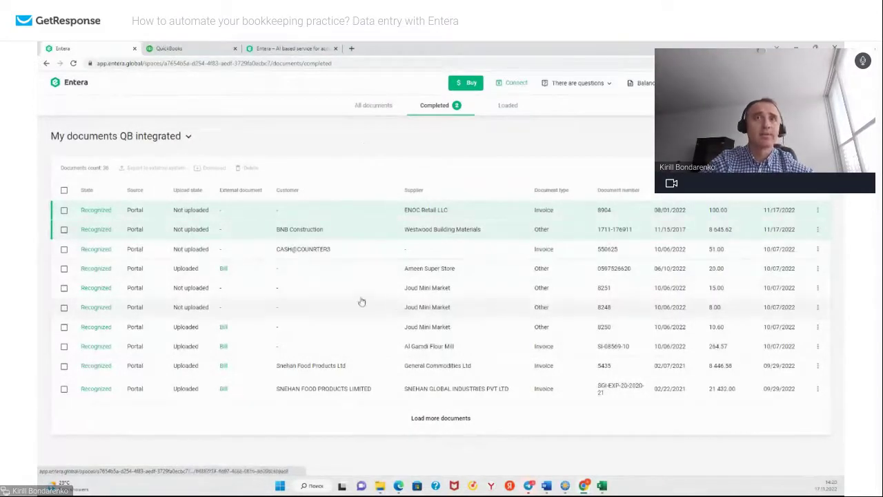
pyautogui.click(410, 232)
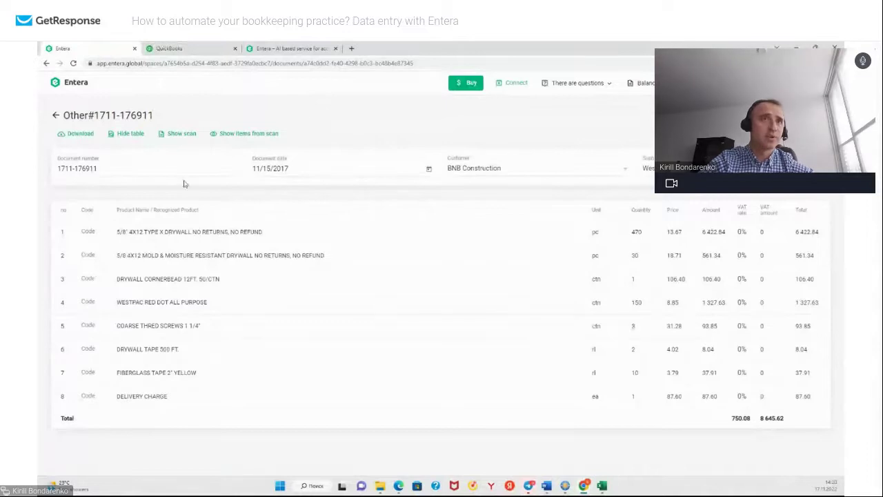
pyautogui.click(181, 136)
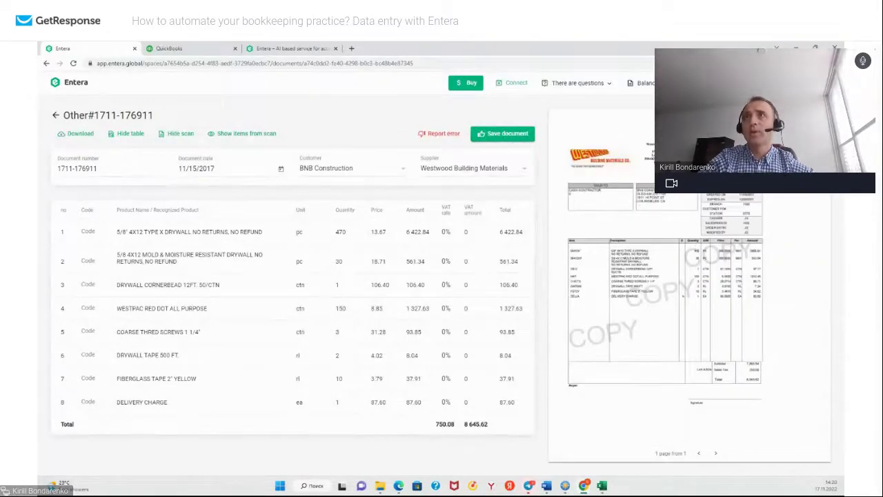
# Examine the Westwood scan up close and check the recognized document number against it.
pyautogui.scroll(3, 670, 235)
pyautogui.scroll(-3, 683, 238)
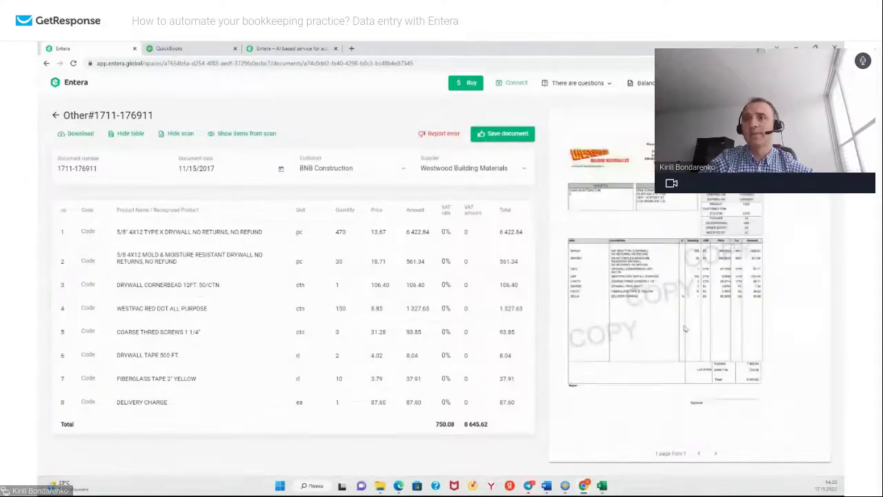
pyautogui.scroll(3, 683, 266)
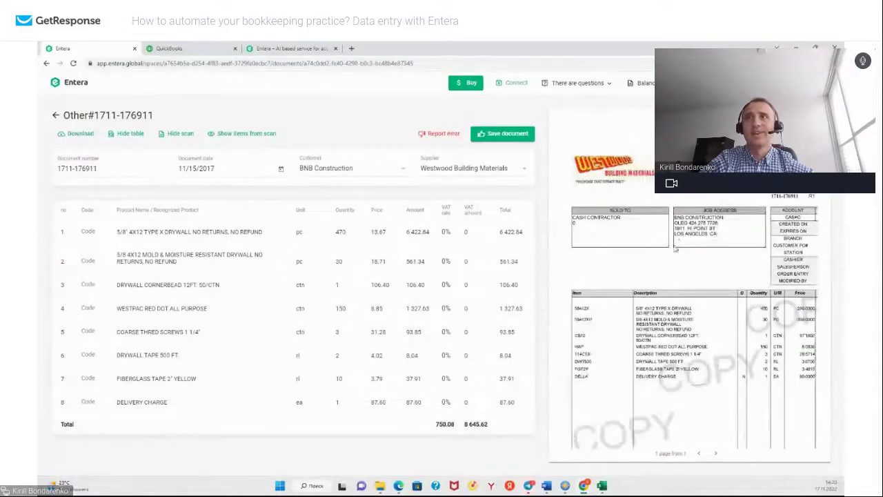
pyautogui.scroll(-3, 673, 253)
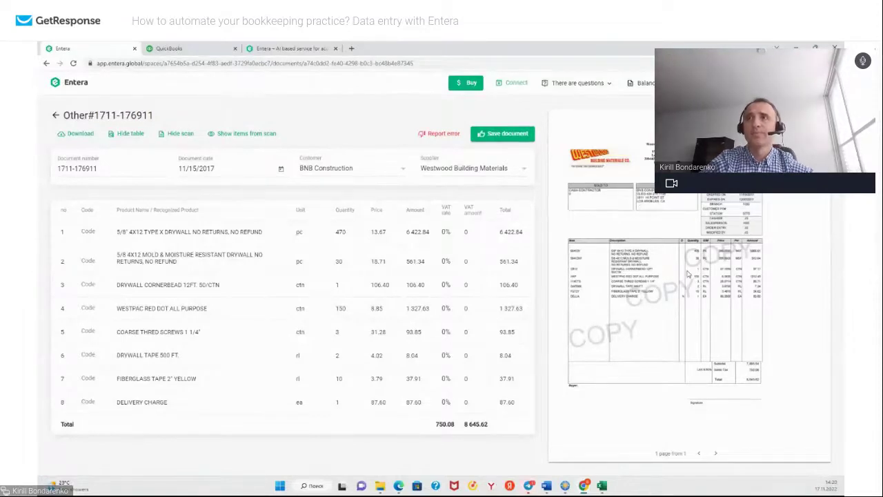
pyautogui.scroll(3, 687, 274)
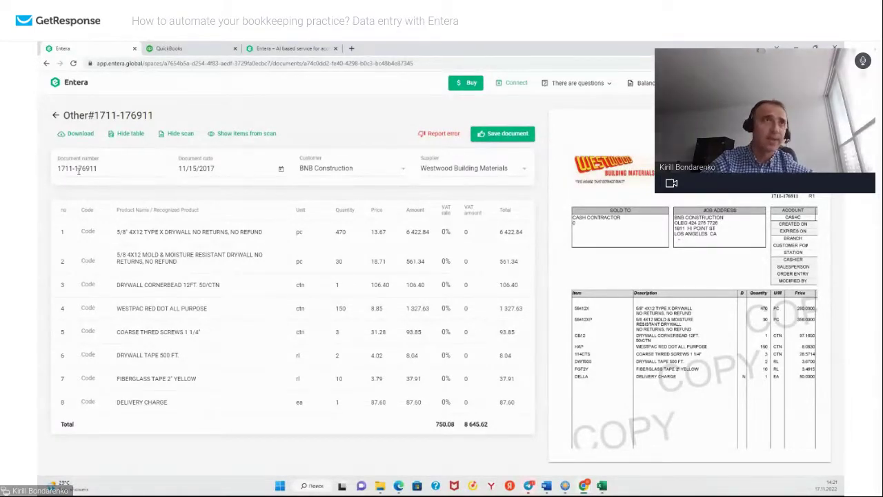
pyautogui.moveTo(68, 169); pyautogui.dragTo(109, 168)
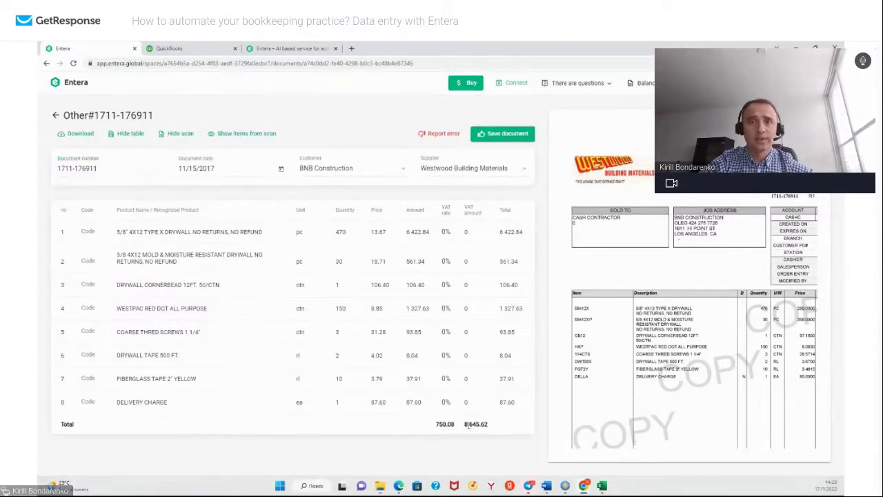
# Compare the recognized tax and total amounts with those on the Westwood scan, and return to the completed documents.
pyautogui.moveTo(461, 426); pyautogui.dragTo(497, 427)
pyautogui.moveTo(430, 426); pyautogui.dragTo(456, 426)
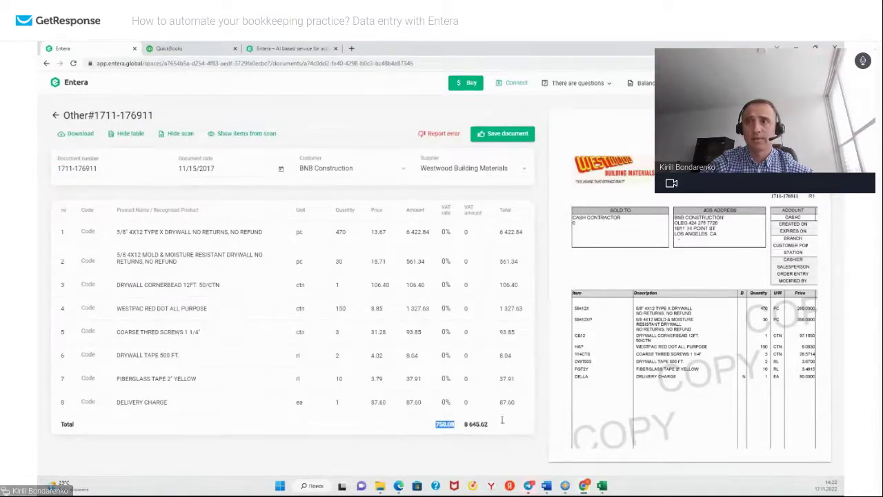
pyautogui.scroll(-5, 693, 324)
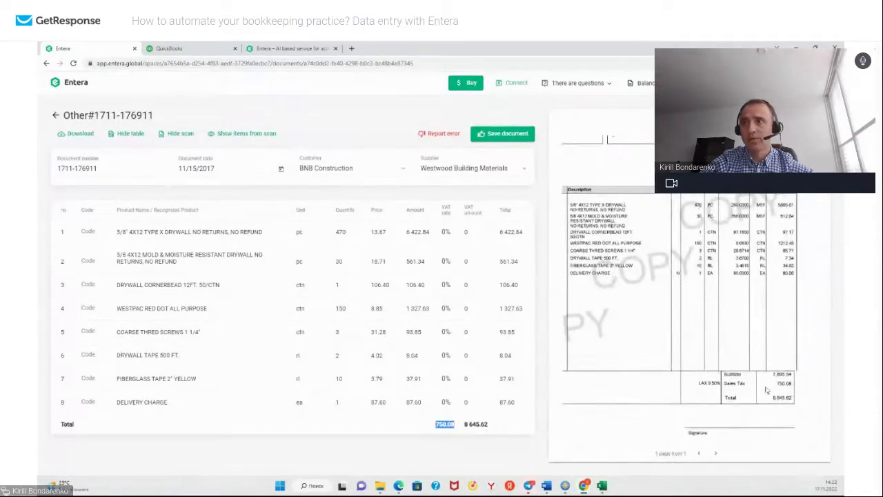
pyautogui.click(780, 405)
pyautogui.scroll(-5, 763, 332)
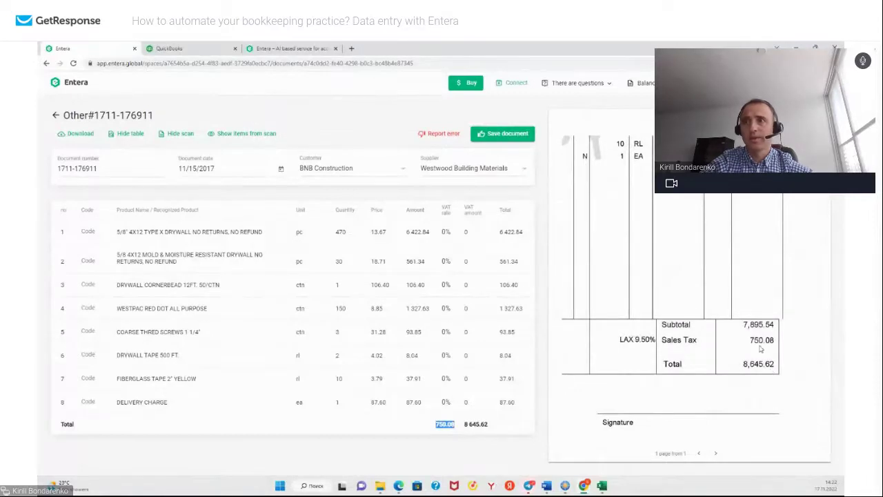
pyautogui.click(350, 429)
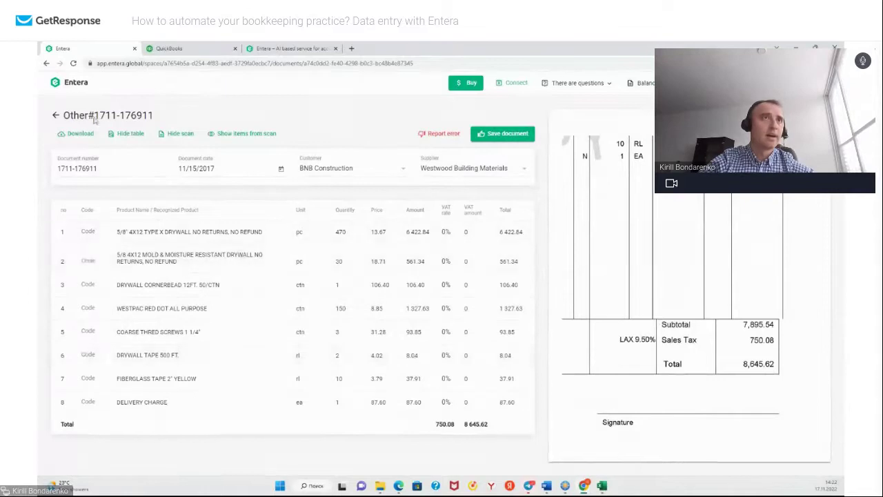
pyautogui.click(56, 116)
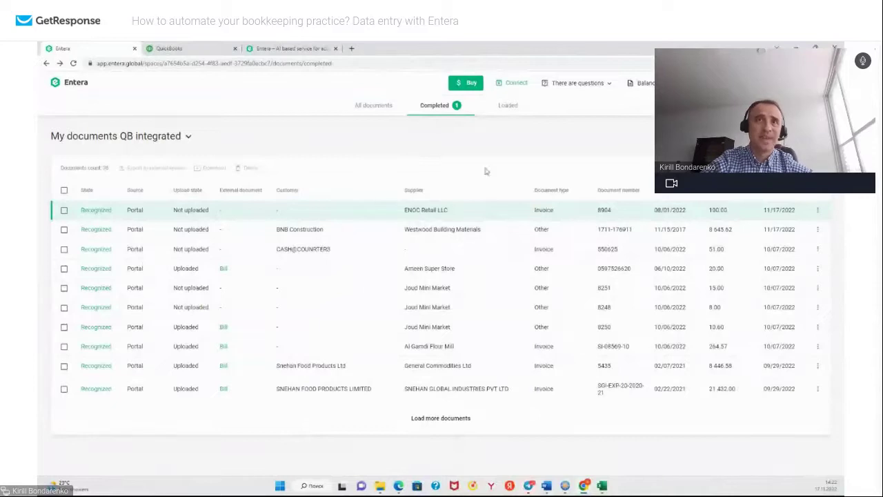
# Review the recognized ENOC Retail LLC invoice alongside its receipt scan, and return to the completed documents.
pyautogui.click(420, 210)
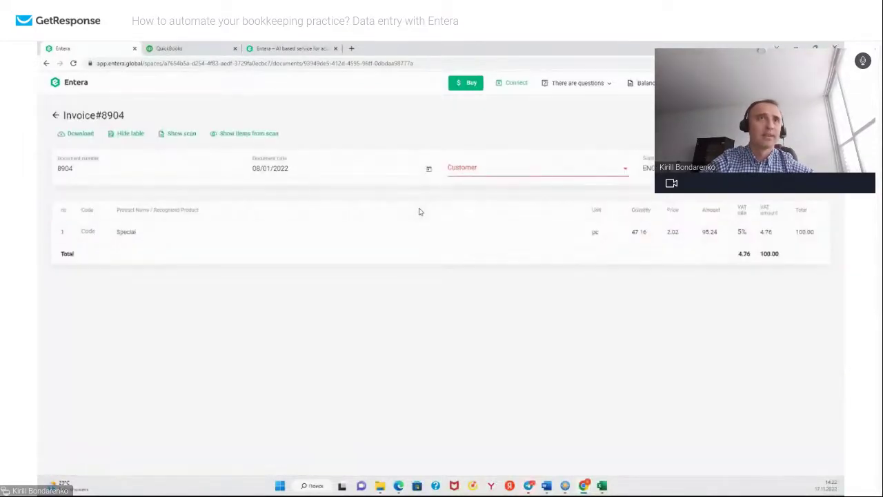
pyautogui.click(178, 134)
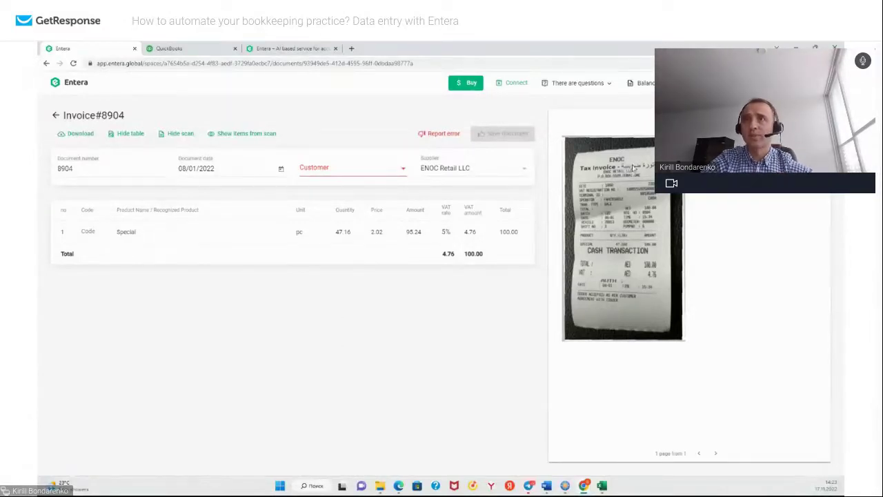
pyautogui.moveTo(630, 169)
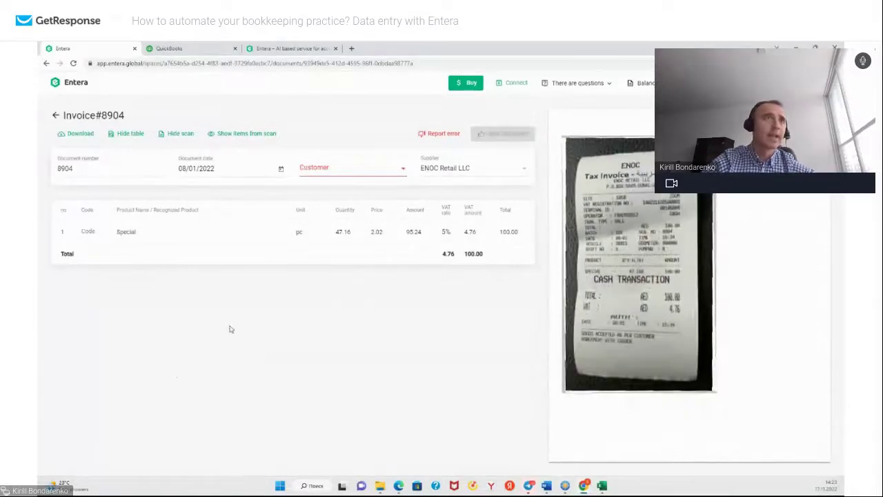
pyautogui.click(55, 116)
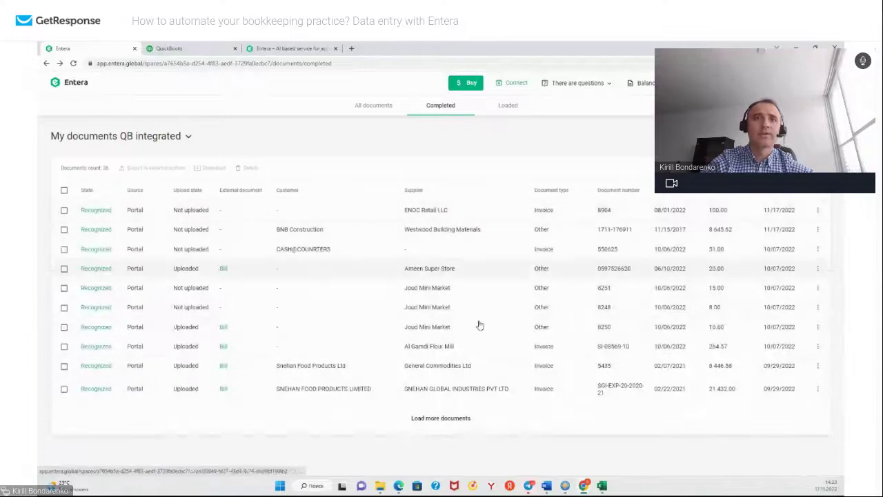
# Load more completed documents, open the DAY TO DAY INTL HYPER MARKET document dated 07/14/2022, and show its scan beside the data.
pyautogui.click(453, 418)
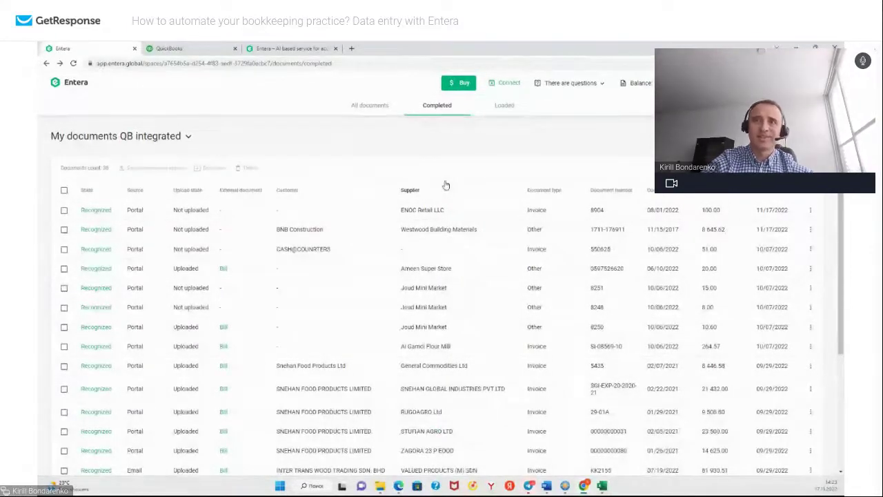
pyautogui.scroll(-7, 445, 185)
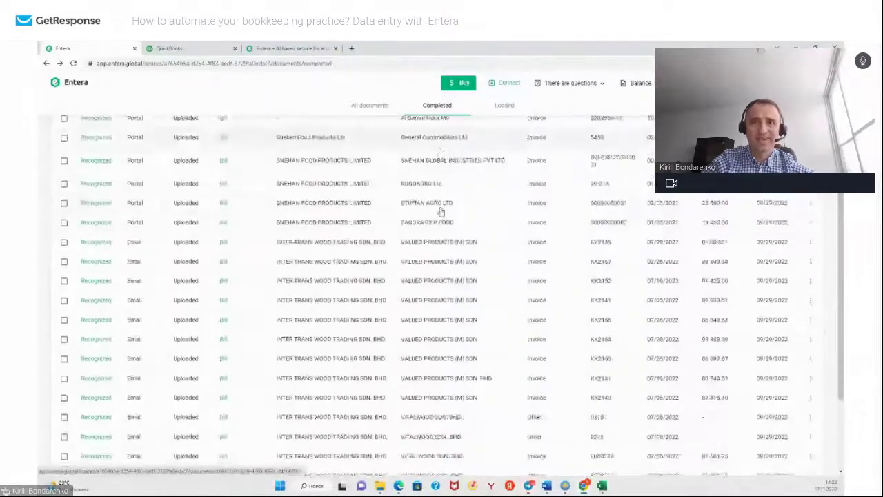
pyautogui.scroll(-7, 441, 211)
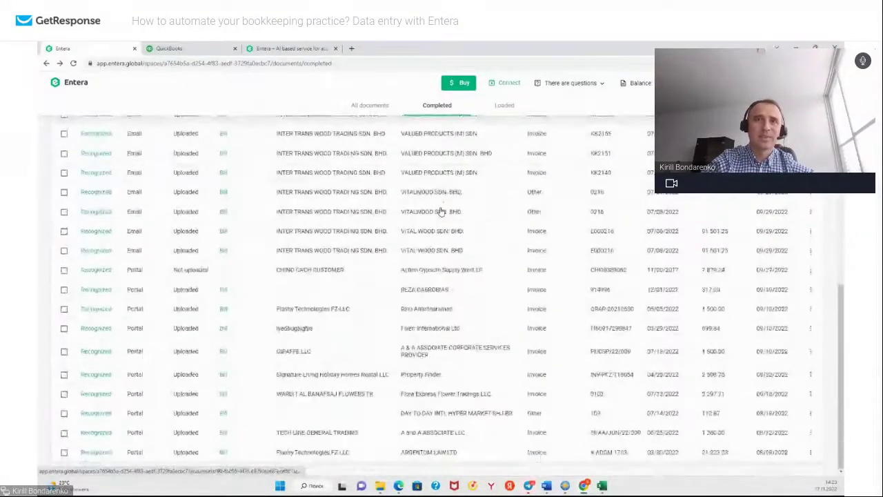
pyautogui.click(429, 414)
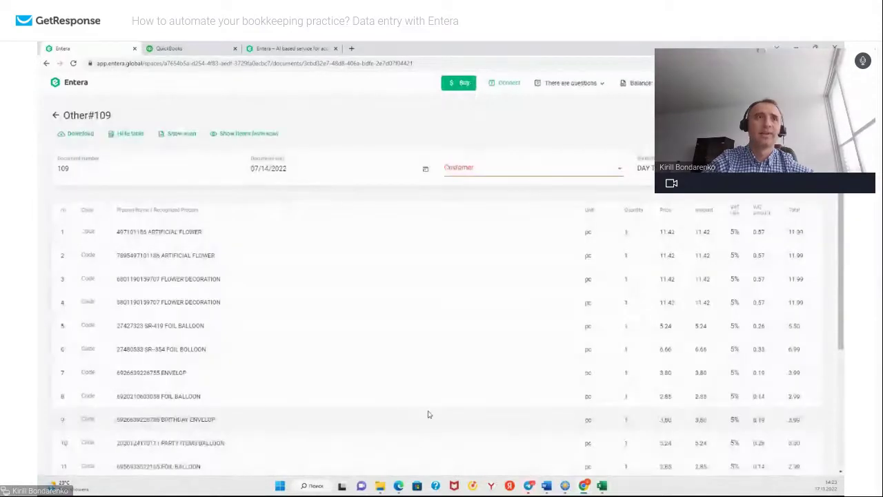
pyautogui.click(181, 133)
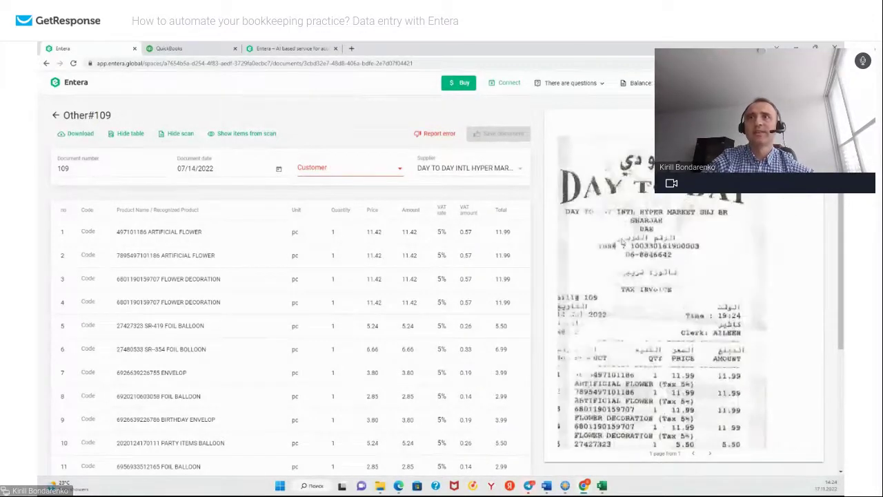
# Examine the Day to Day receipt scan from its header through the item lines to the taxable amount.
pyautogui.scroll(1, 624, 245)
pyautogui.scroll(-5, 686, 345)
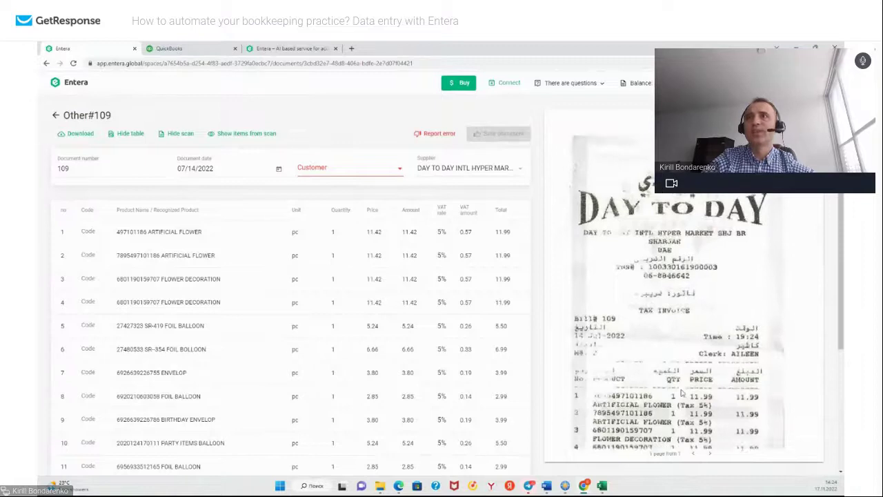
pyautogui.scroll(-5, 691, 387)
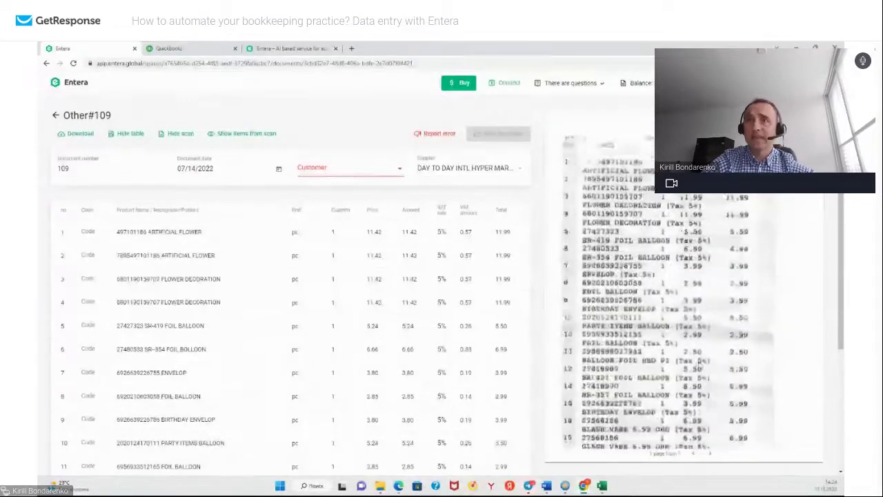
pyautogui.scroll(-1, 668, 337)
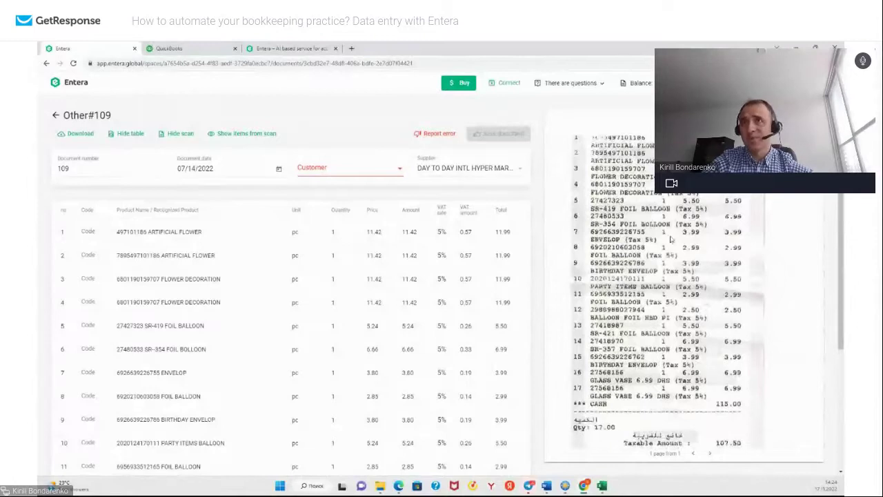
pyautogui.scroll(2, 668, 245)
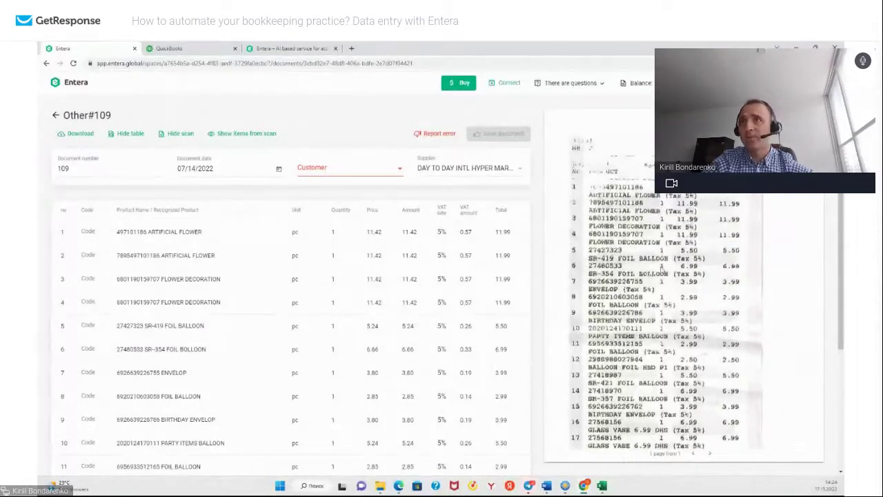
pyautogui.scroll(-3, 666, 290)
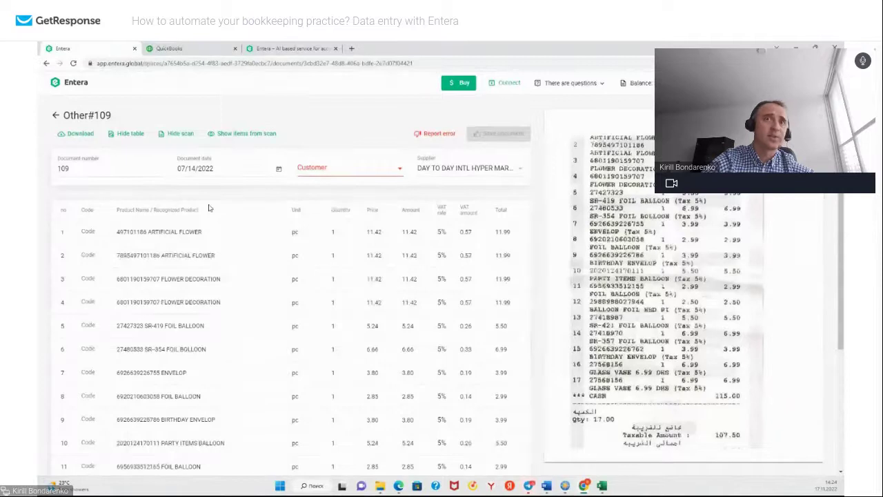
pyautogui.scroll(-3, 215, 220)
pyautogui.scroll(3, 210, 268)
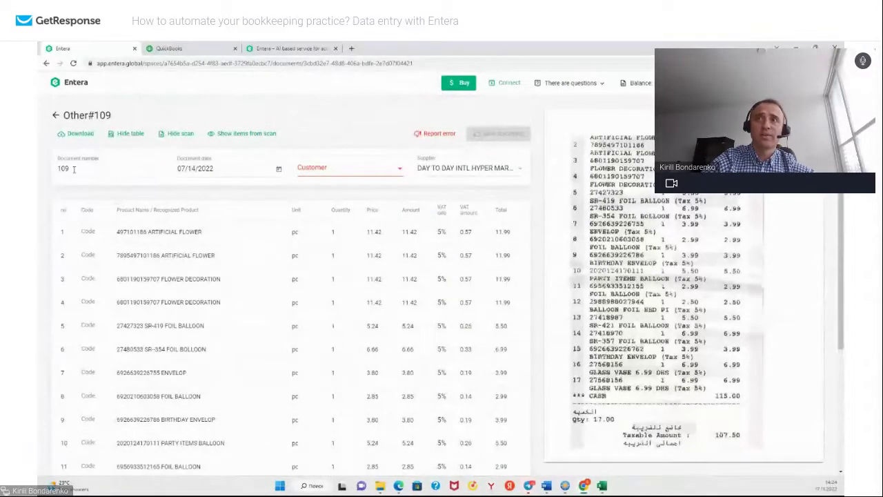
pyautogui.scroll(5, 686, 215)
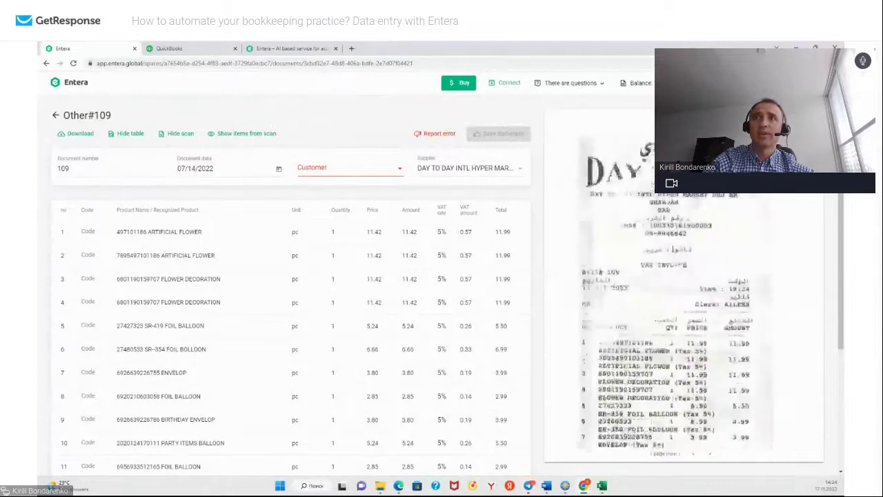
# Check the recognized Day to Day line items with their VAT and document totals, and return to the completed documents.
pyautogui.scroll(-2, 213, 255)
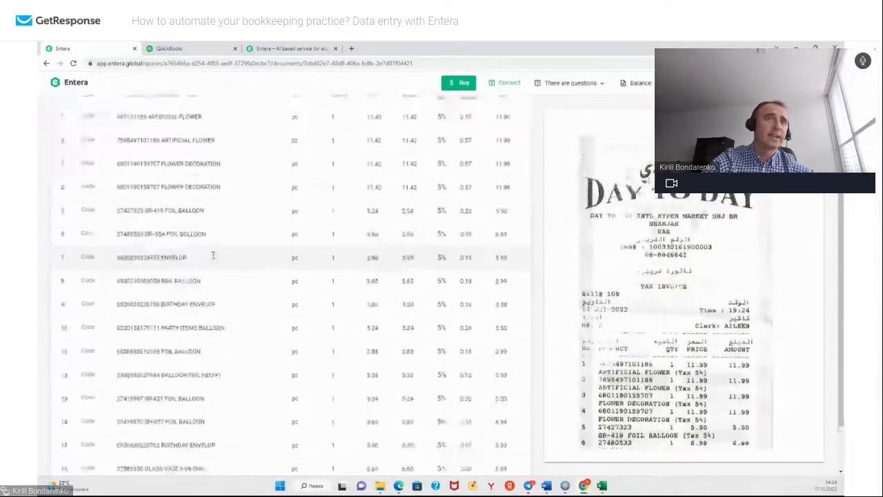
pyautogui.scroll(-2, 213, 255)
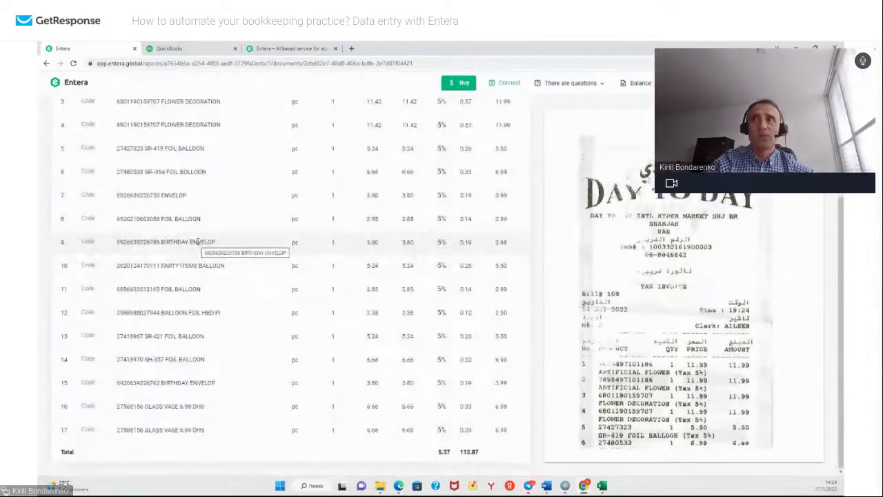
pyautogui.scroll(4, 286, 216)
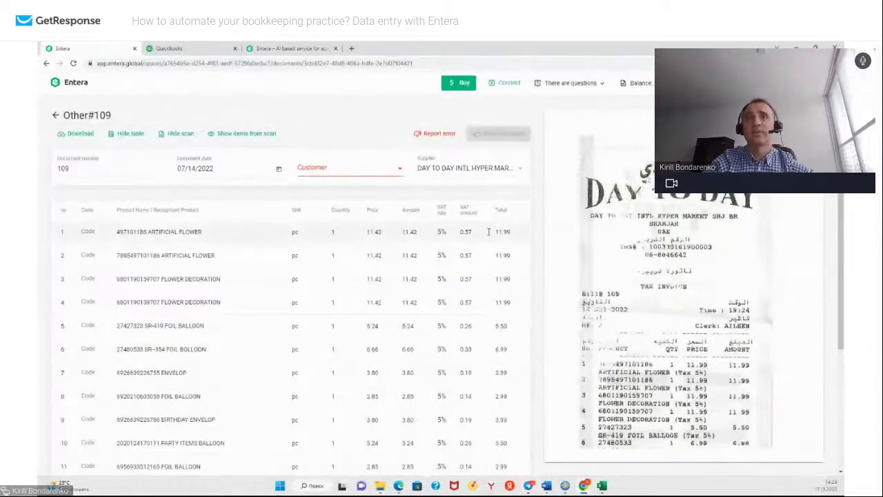
pyautogui.scroll(-3, 419, 295)
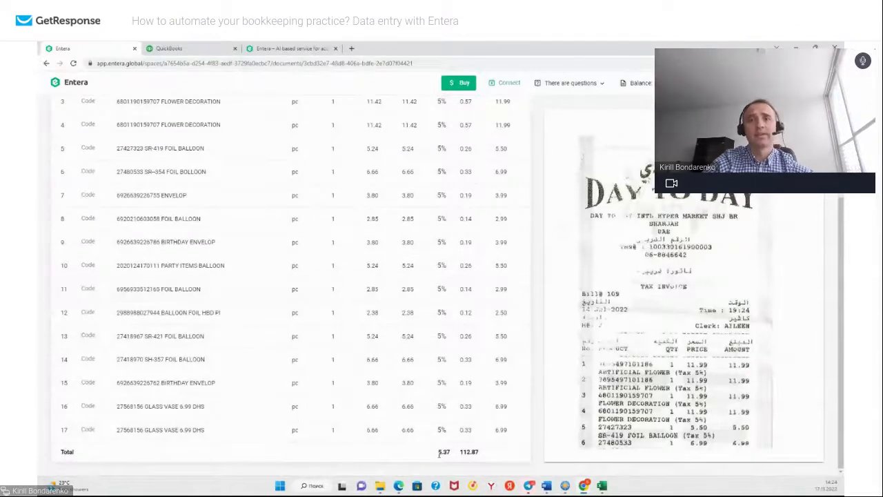
pyautogui.moveTo(438, 454); pyautogui.dragTo(456, 454)
pyautogui.click(394, 452)
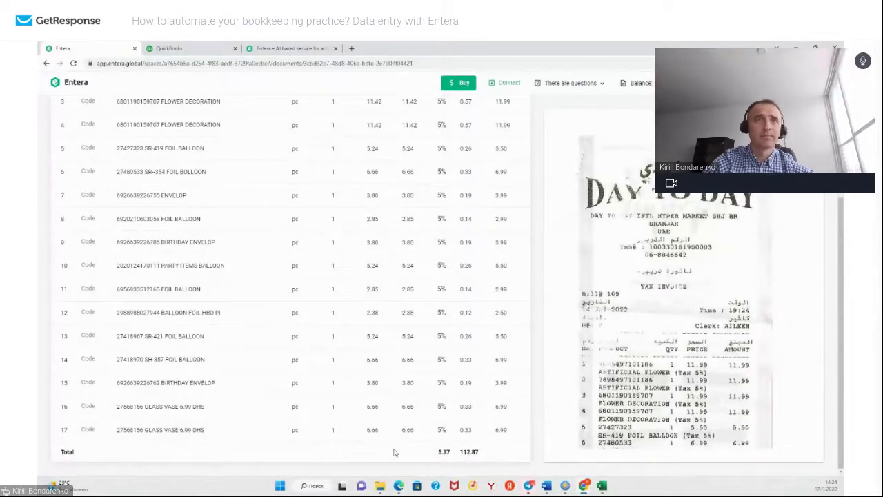
pyautogui.scroll(5, 207, 297)
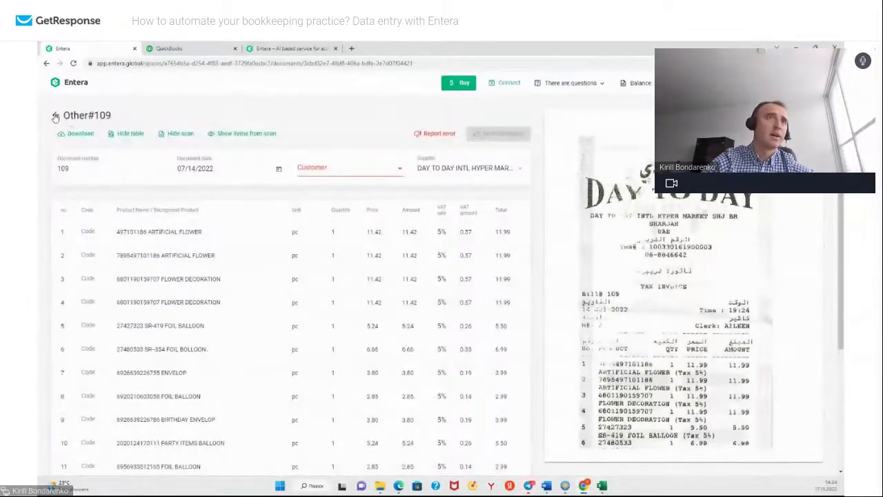
pyautogui.click(55, 116)
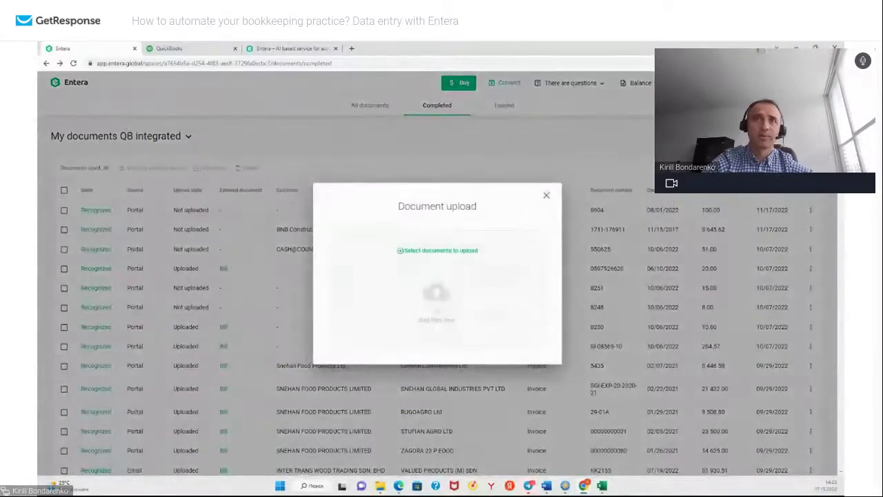
# Upload the example receipt file numbered 04 from the Webinar 17-November 2022 folder for recognition and dismiss the upload notice.
pyautogui.click(428, 252)
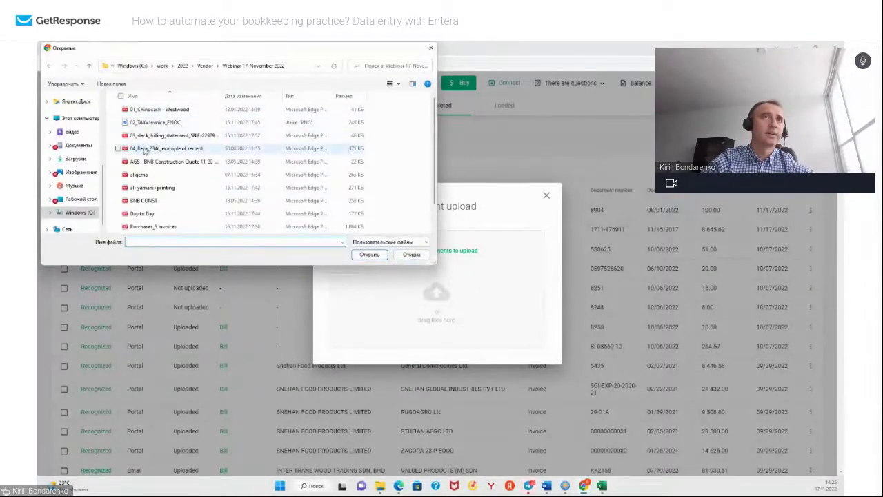
pyautogui.click(144, 150)
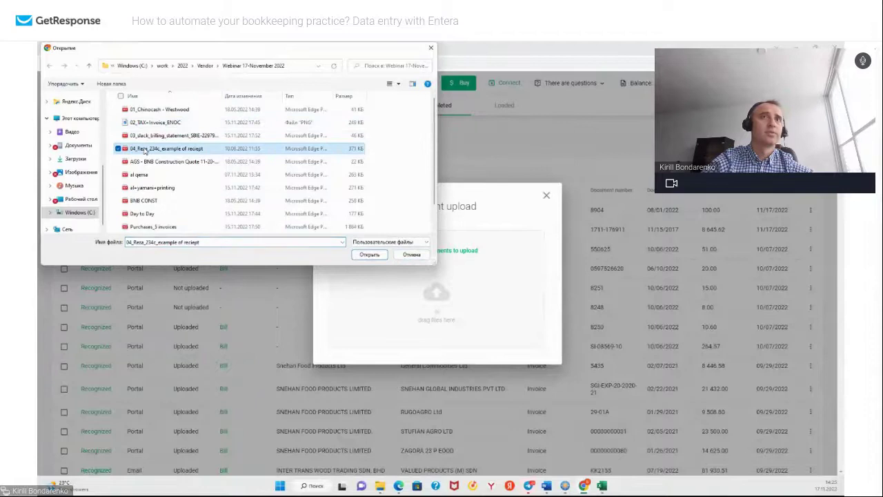
pyautogui.click(371, 255)
pyautogui.click(449, 355)
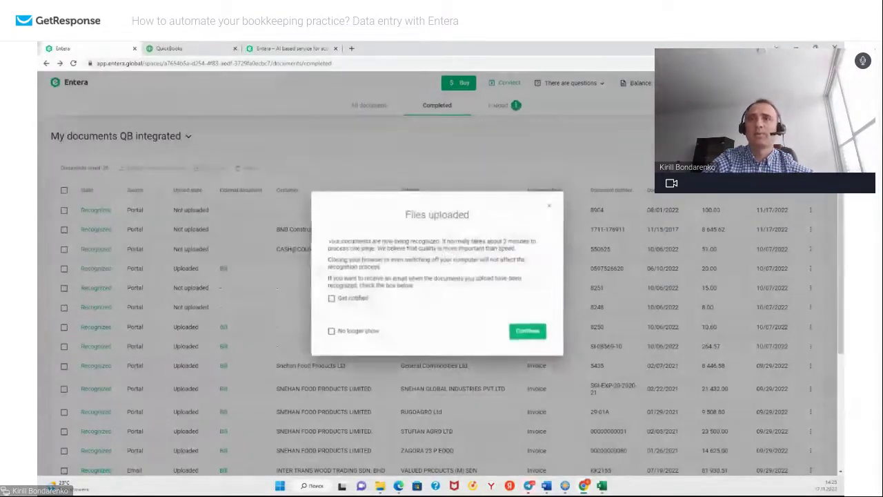
pyautogui.click(527, 331)
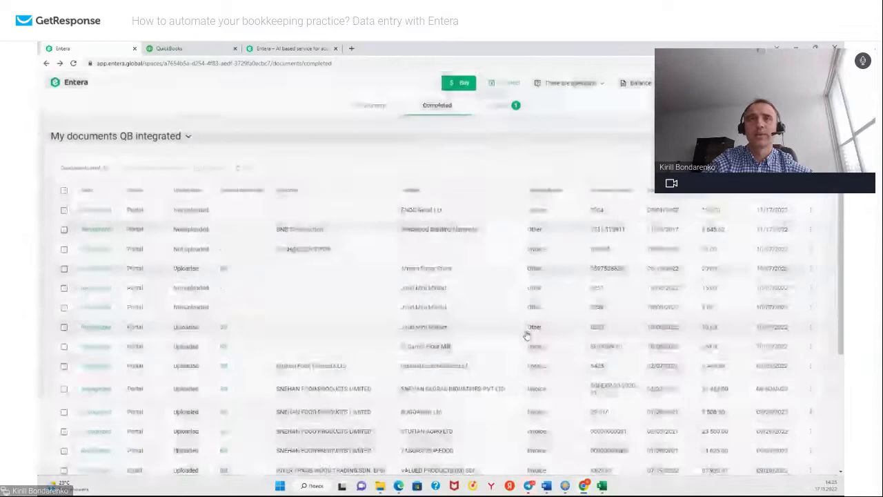
# Check the loaded documents for the new upload, open its recognized invoice from the completed documents, and show the scan.
pyautogui.click(502, 107)
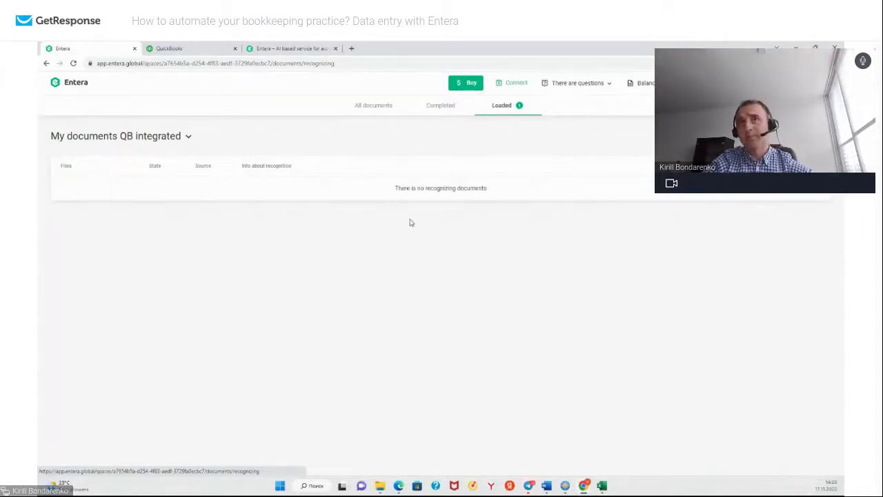
pyautogui.click(435, 106)
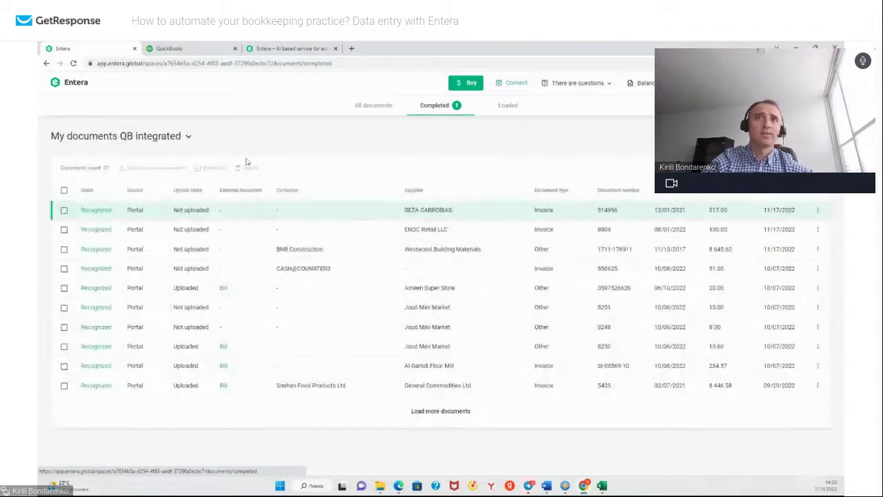
pyautogui.click(421, 210)
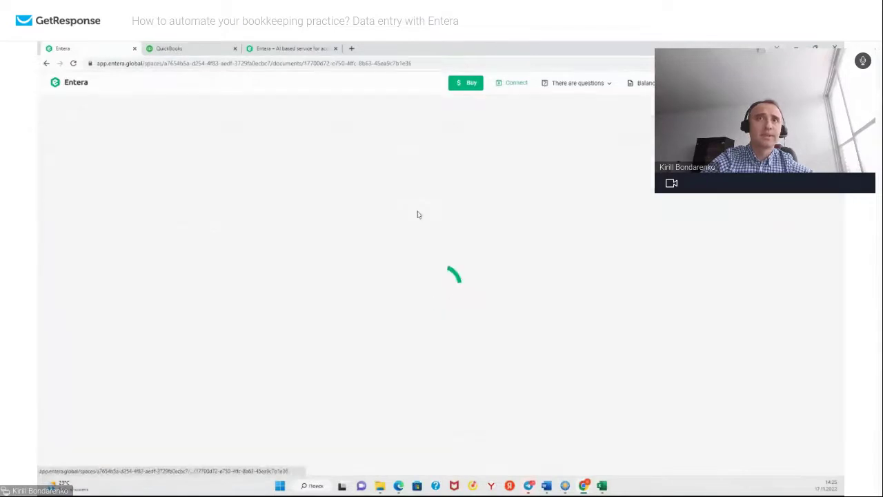
pyautogui.click(182, 133)
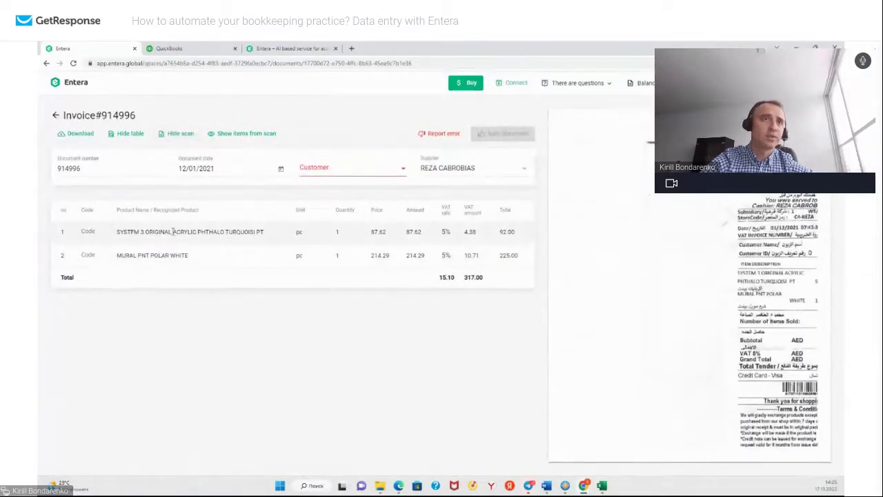
# Compare the recognized paint items, VAT and grand total with the receipt scan, and return to the completed documents.
pyautogui.scroll(-3, 645, 245)
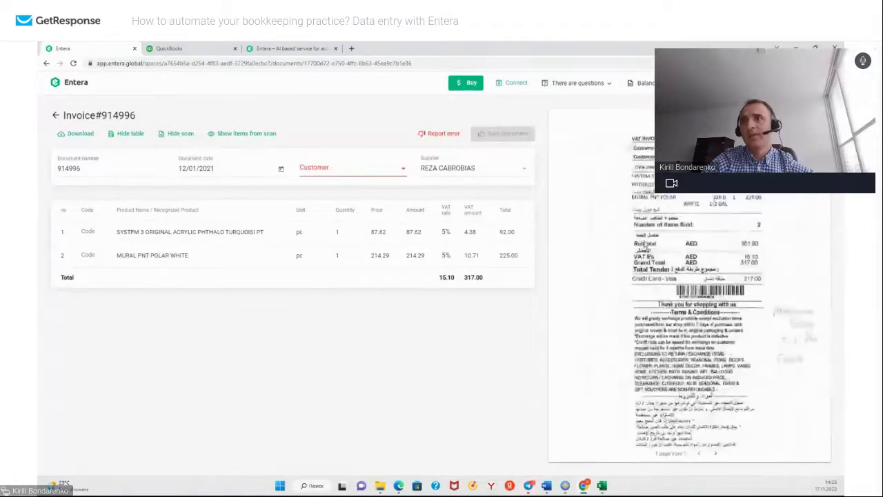
pyautogui.scroll(-2, 646, 243)
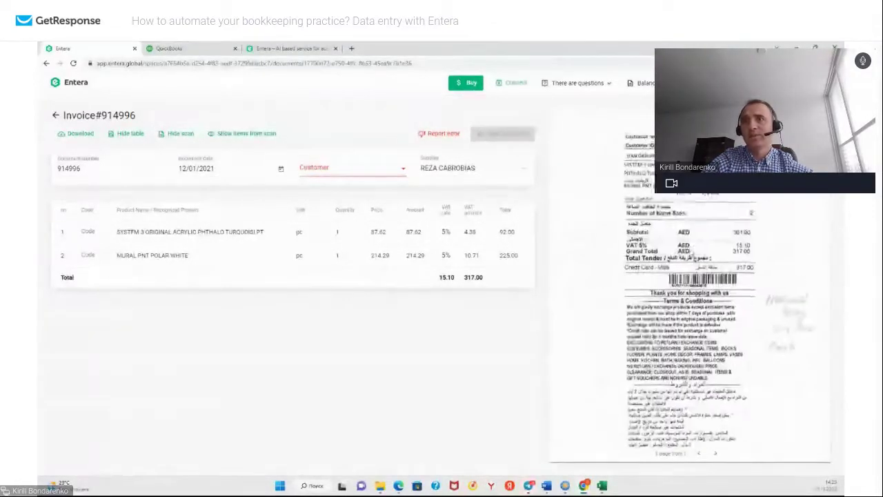
pyautogui.scroll(3, 690, 289)
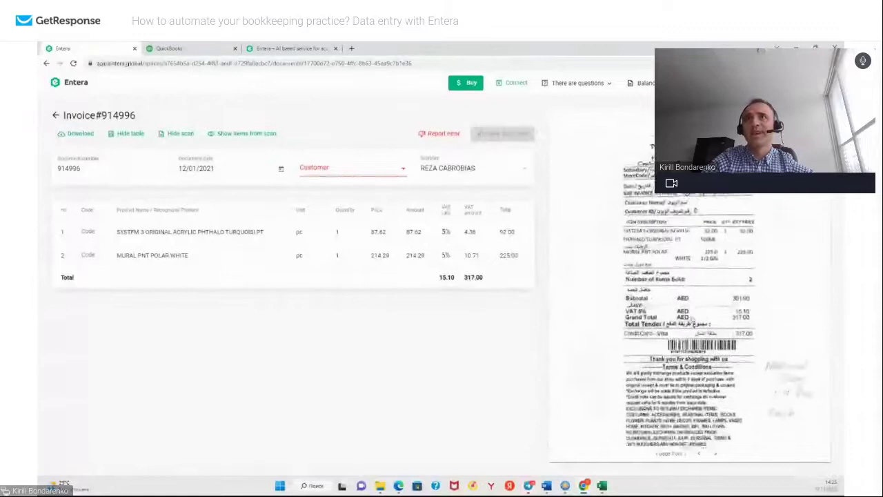
pyautogui.scroll(-2, 692, 316)
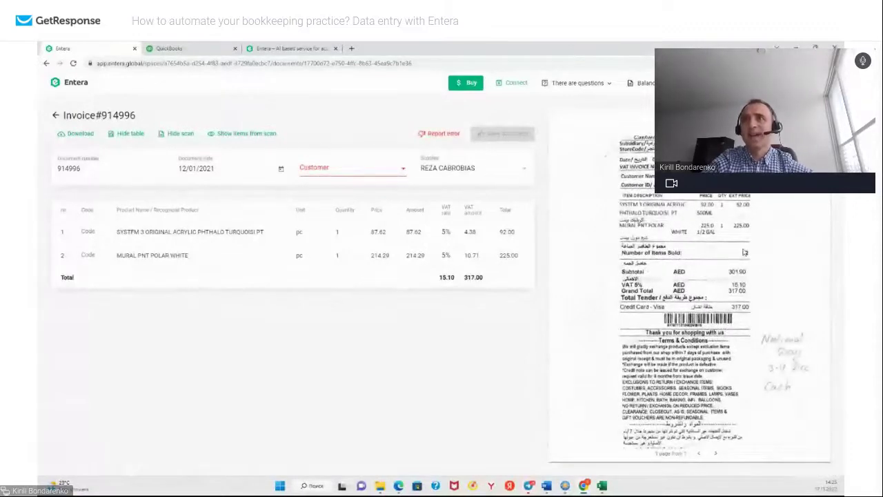
pyautogui.scroll(-2, 711, 303)
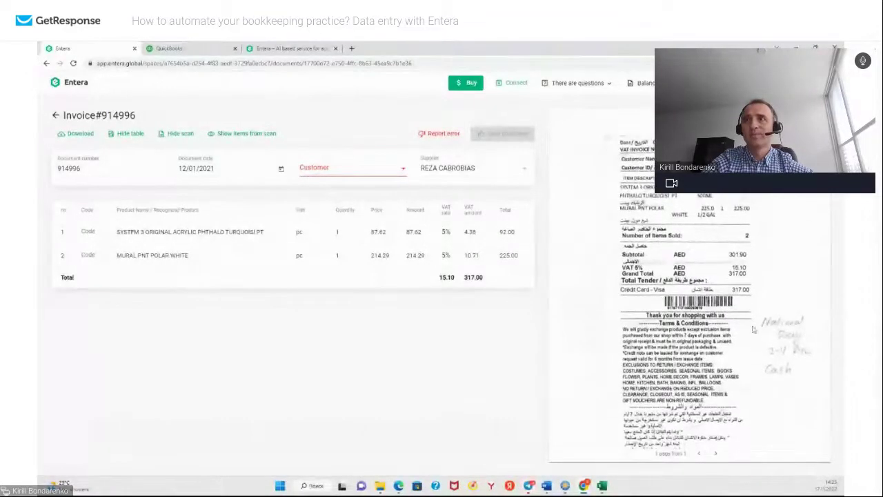
pyautogui.click(55, 116)
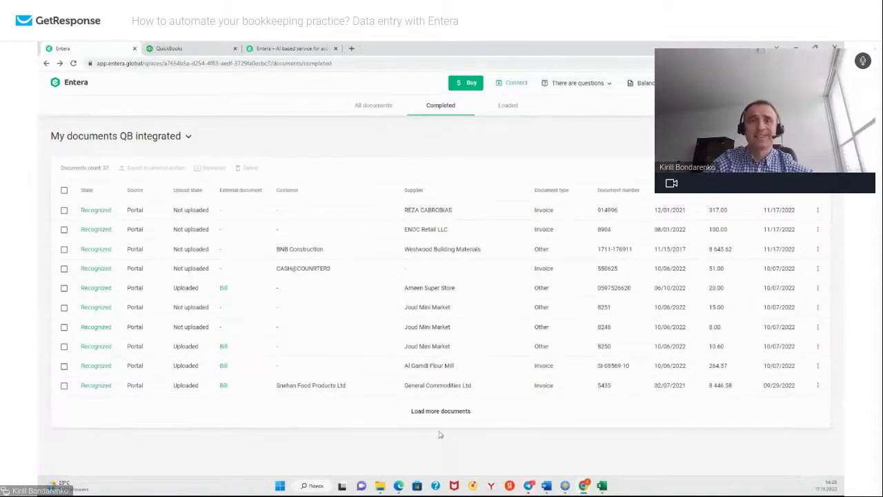
# Load more completed documents and look through them, and check the space's QuickBooks integration settings before returning to the document list.
pyautogui.click(428, 412)
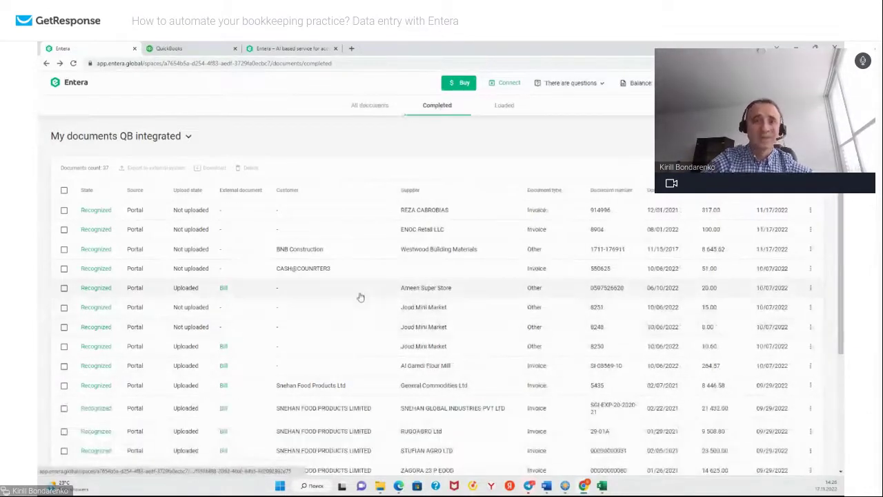
pyautogui.scroll(-2, 360, 299)
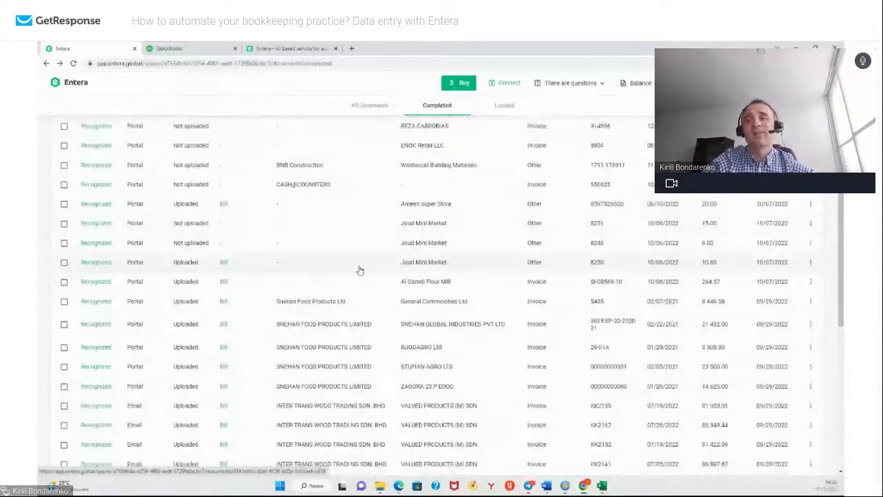
pyautogui.scroll(2, 360, 270)
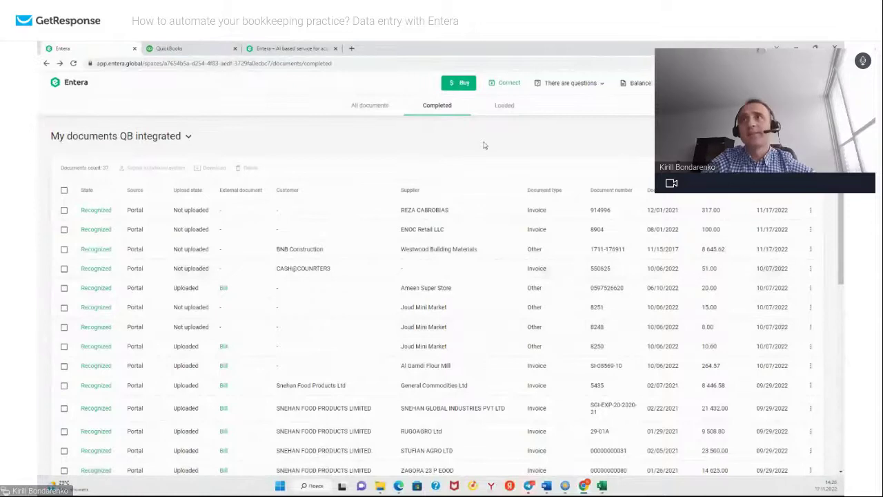
pyautogui.click(509, 83)
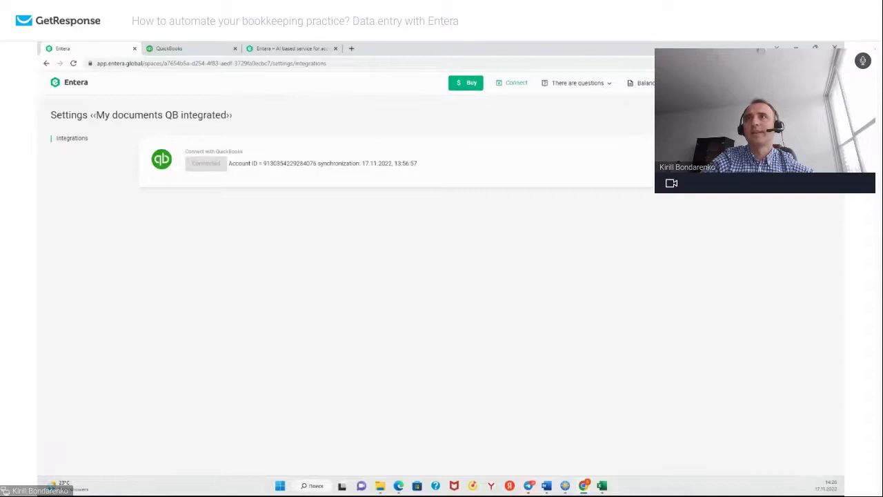
pyautogui.hotkey('alt', 'Left')
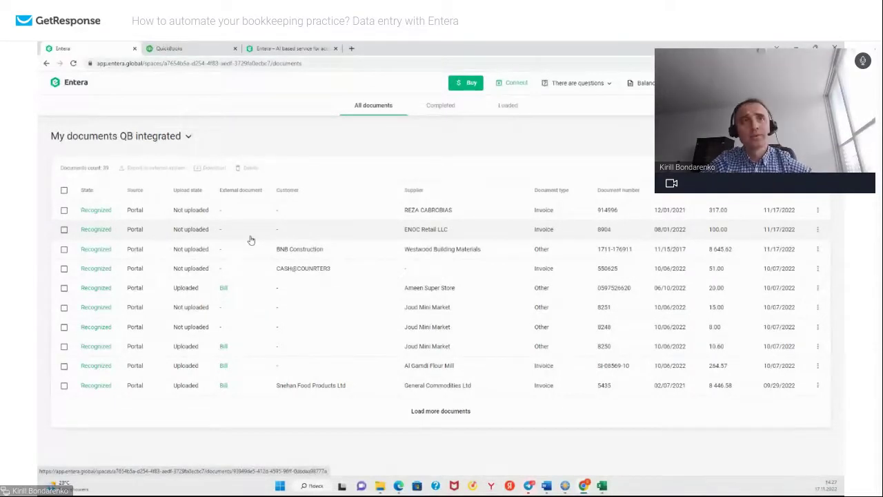
# Switch to QuickBooks and review the list of existing expense transactions.
pyautogui.click(174, 47)
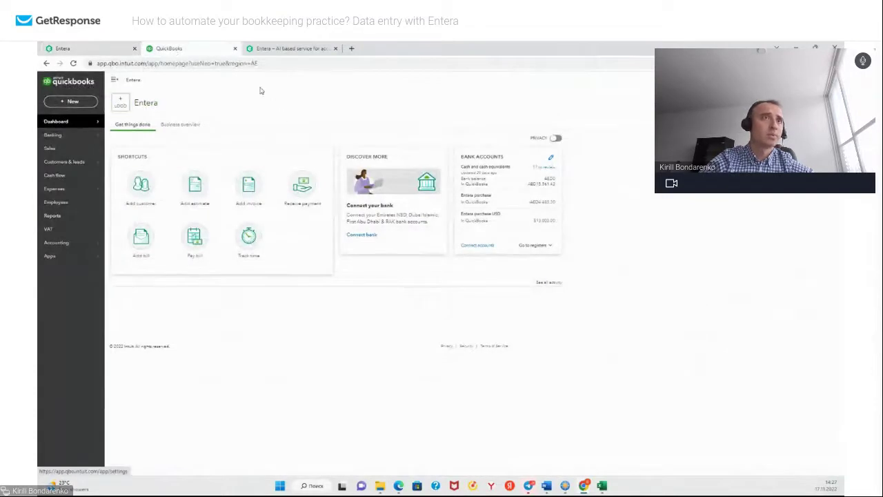
pyautogui.moveTo(51, 190)
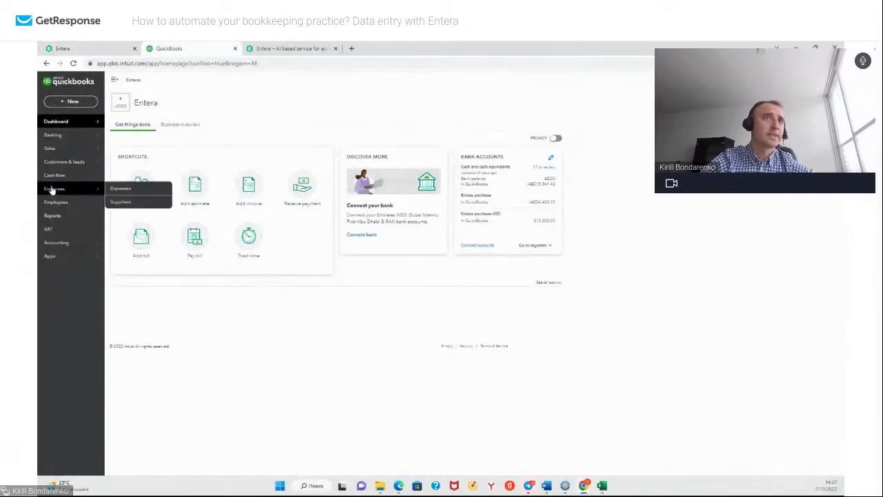
pyautogui.click(125, 189)
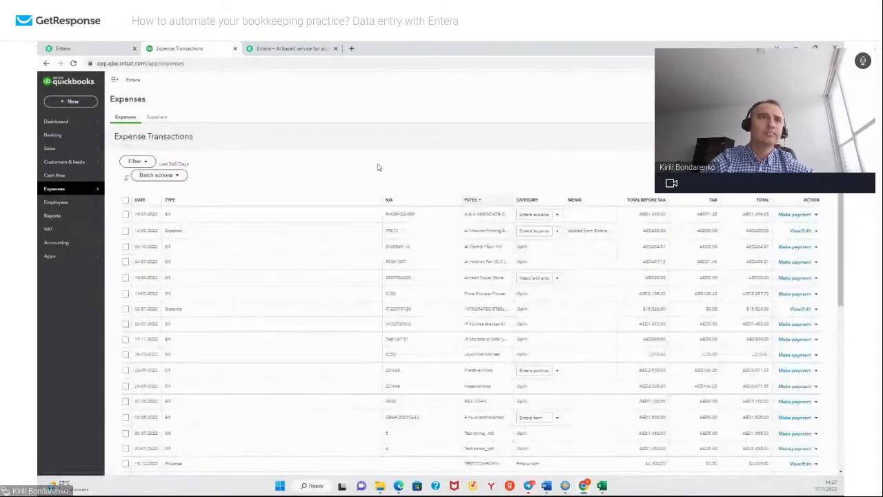
pyautogui.scroll(-10, 365, 187)
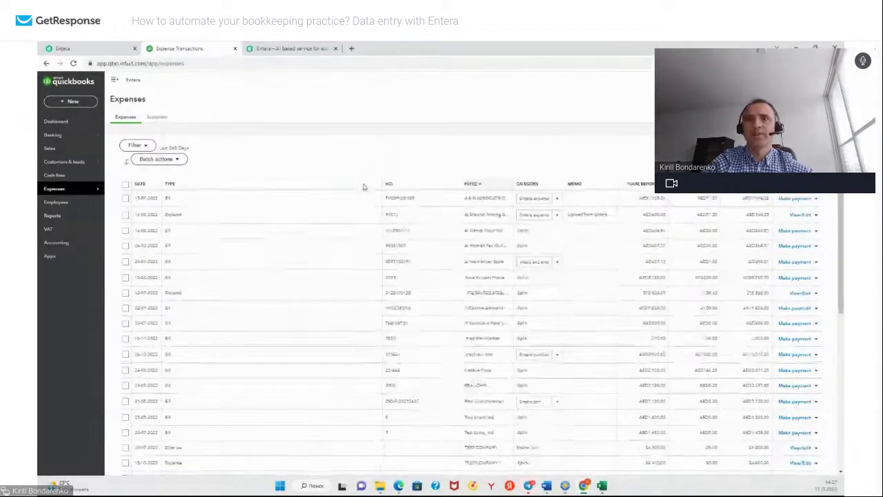
pyautogui.scroll(10, 367, 268)
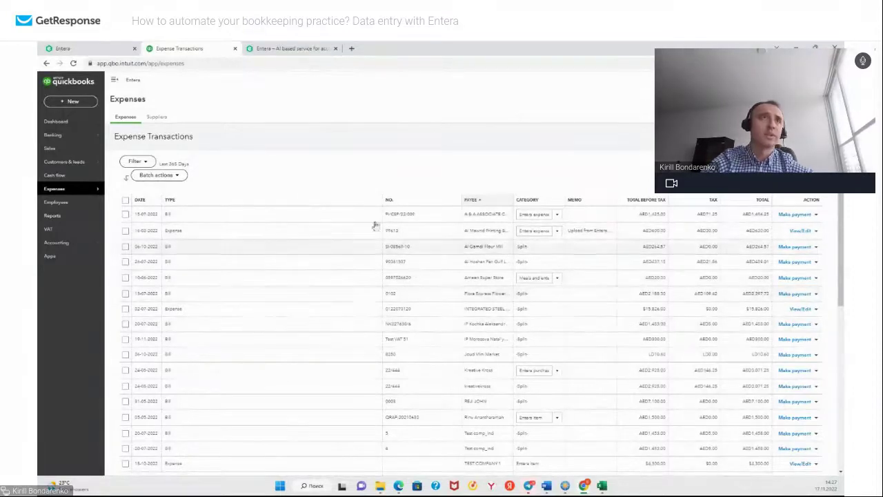
# Switch back to Entera and start exporting the invoices dated 12/01/2021 and 08/01/2022 to the external system.
pyautogui.click(78, 51)
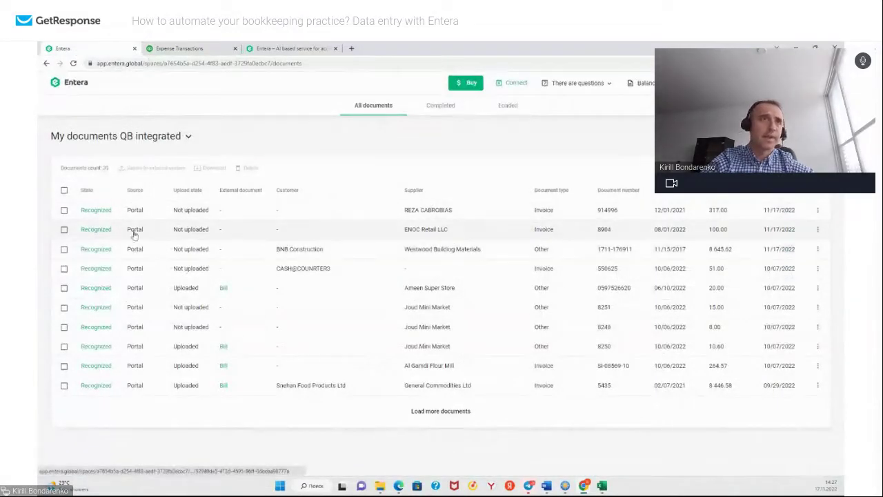
pyautogui.click(63, 210)
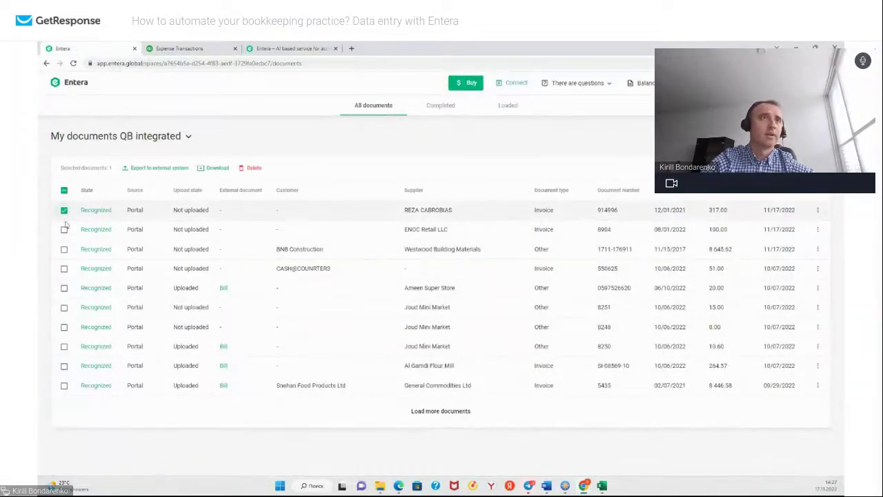
pyautogui.click(63, 230)
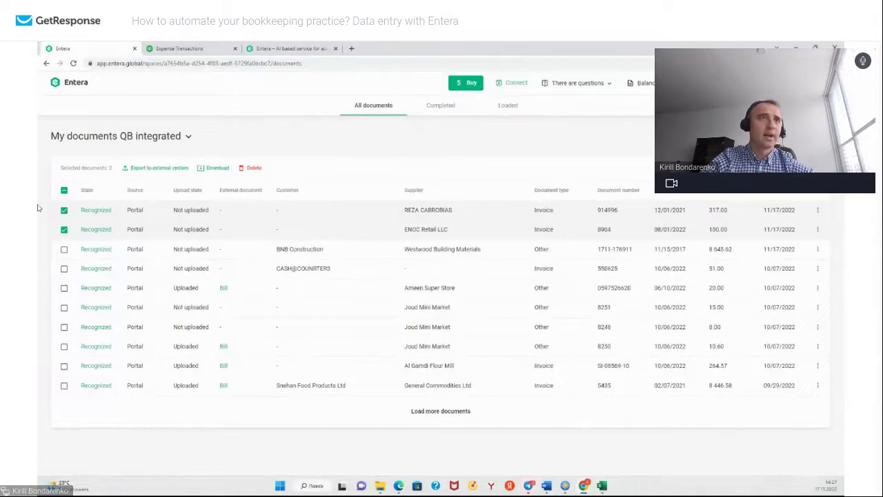
pyautogui.click(151, 170)
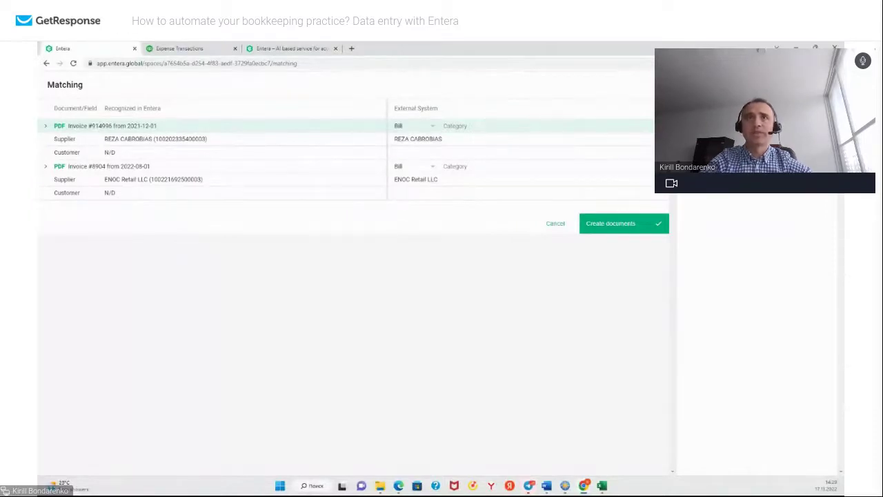
# Set the external document type of the 2021-12-01 invoice to Expense and change it back to Bill.
pyautogui.click(434, 126)
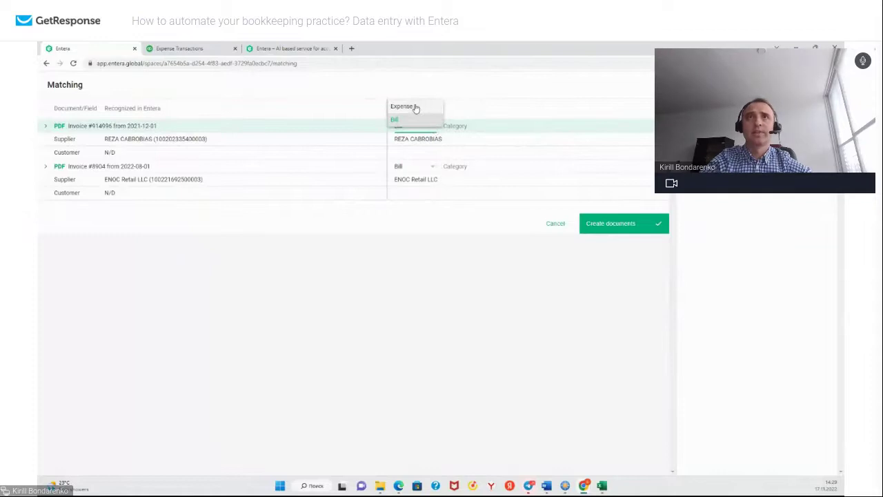
pyautogui.click(416, 107)
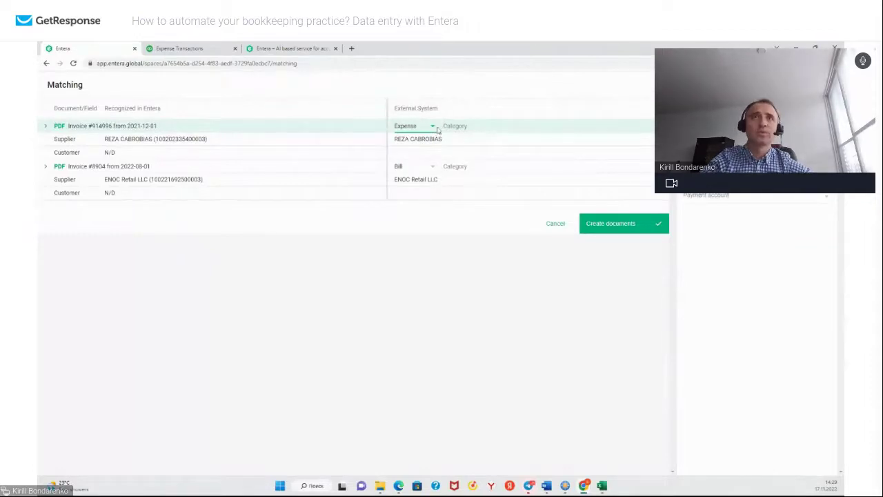
pyautogui.click(434, 127)
pyautogui.click(416, 138)
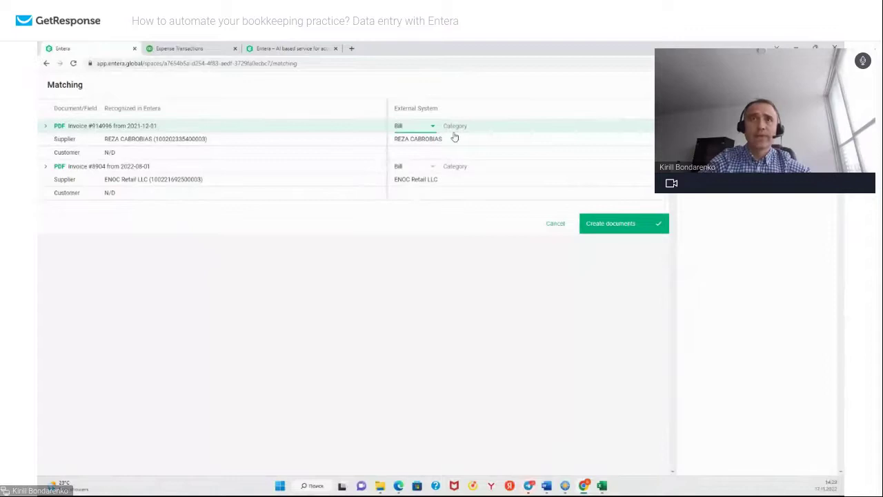
# Search the categories for "ent" and assign Entera item to the 2021-12-01 invoice.
pyautogui.click(513, 130)
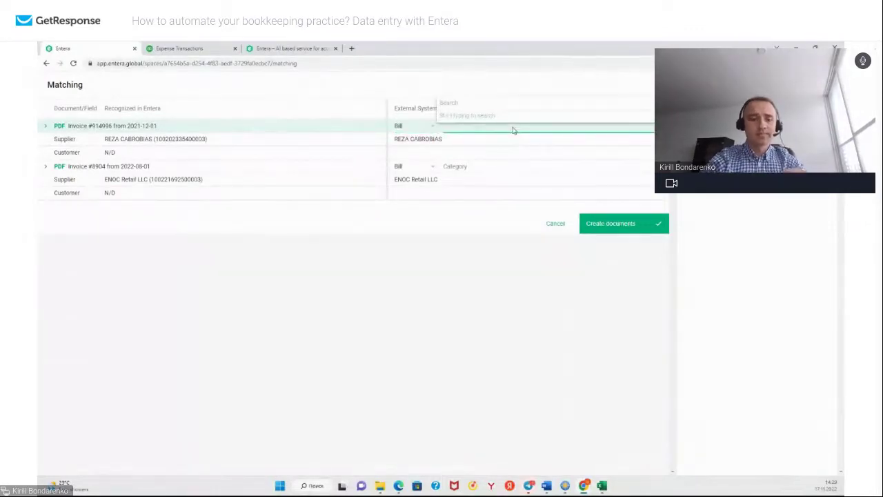
pyautogui.write('ent')
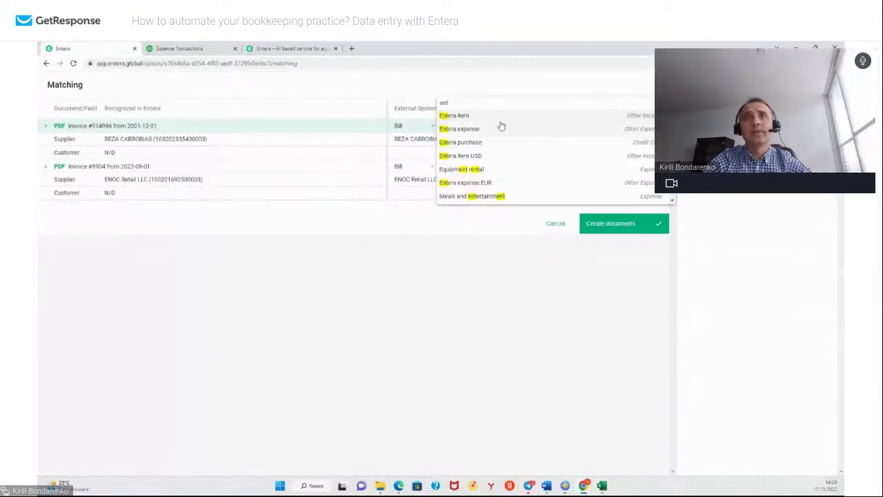
pyautogui.scroll(-2, 491, 134)
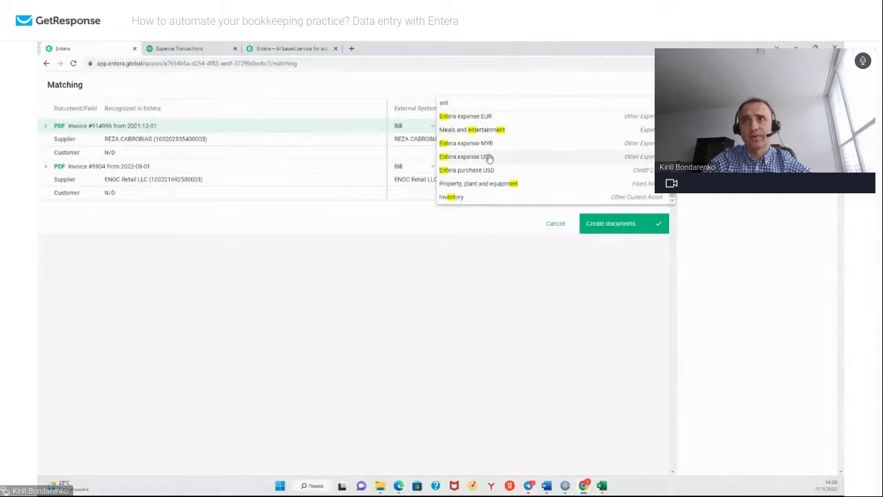
pyautogui.scroll(2, 489, 158)
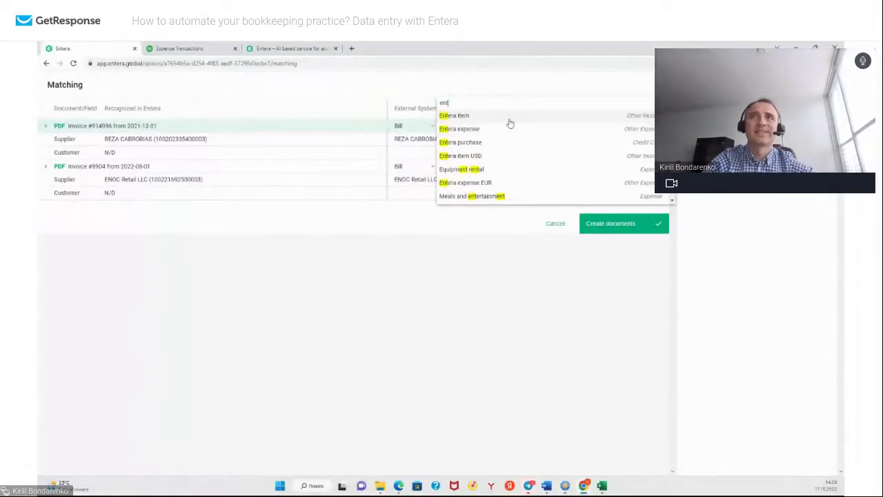
pyautogui.click(457, 116)
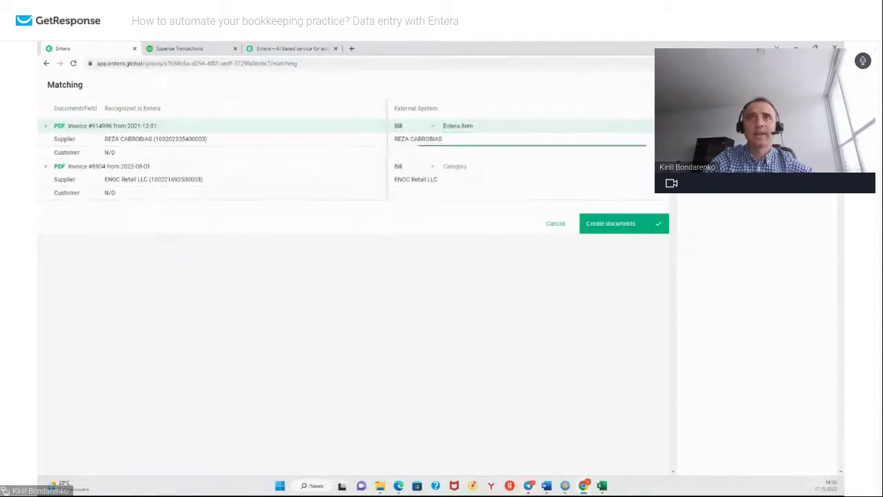
# Review the supplier match suggestions for the 2021-12-01 invoice without changing the selected supplier.
pyautogui.click(642, 140)
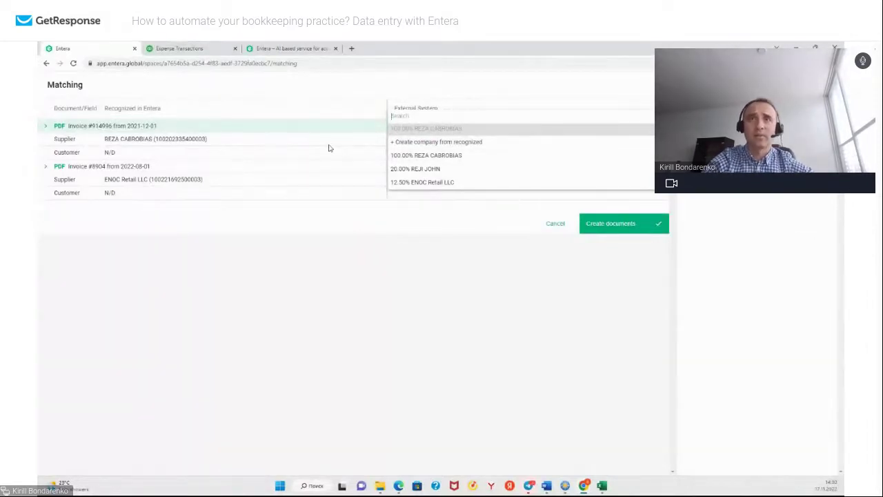
pyautogui.click(425, 221)
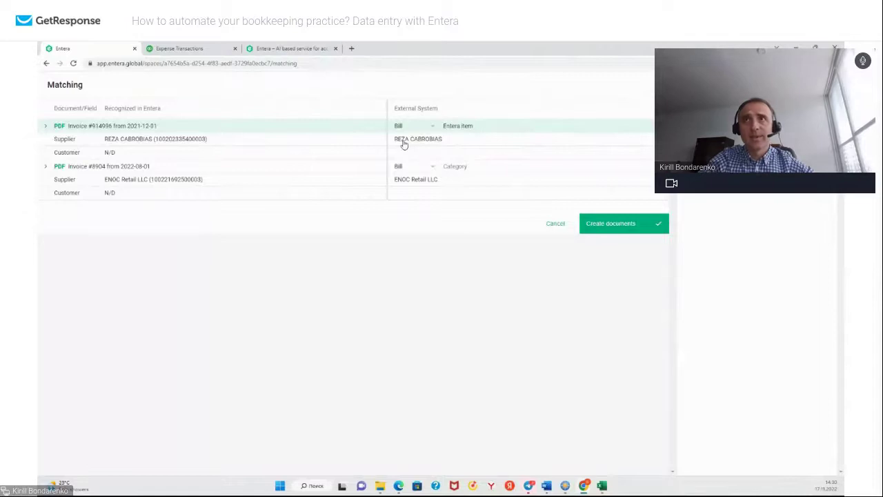
pyautogui.click(623, 145)
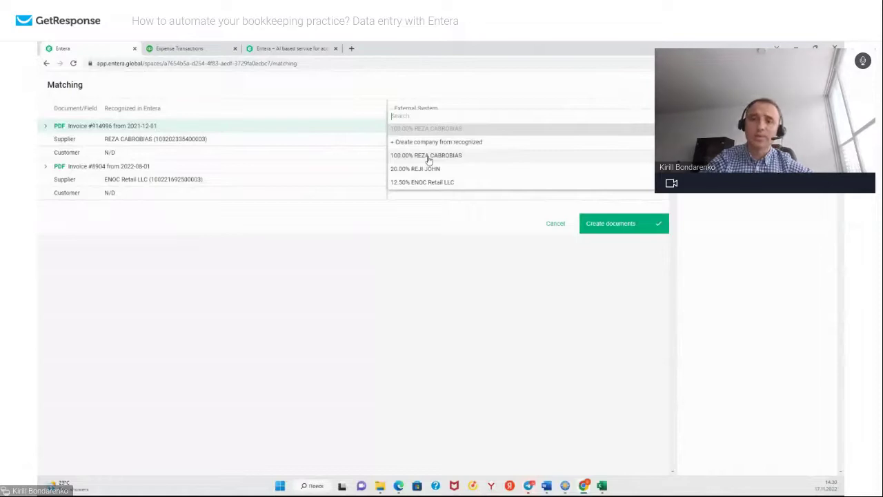
pyautogui.click(396, 211)
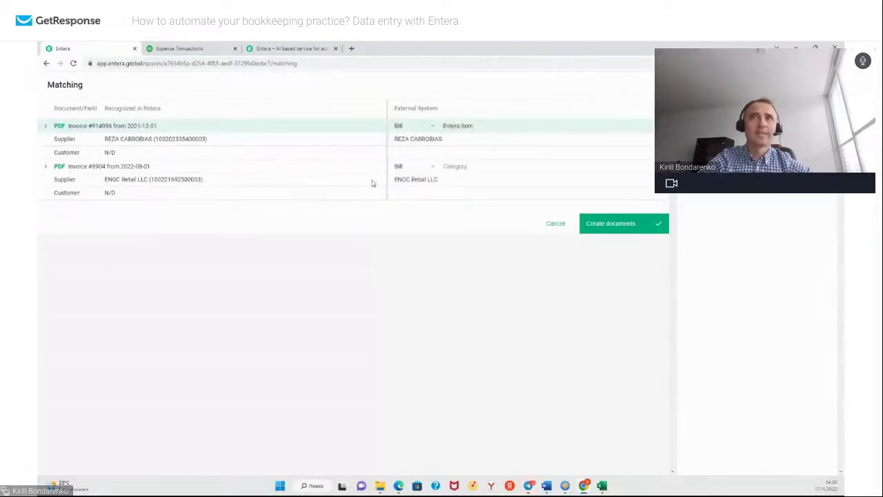
# Set the 2022-08-01 invoice's category to Entera purchase and match its supplier to ENOC Retail LLC.
pyautogui.click(466, 169)
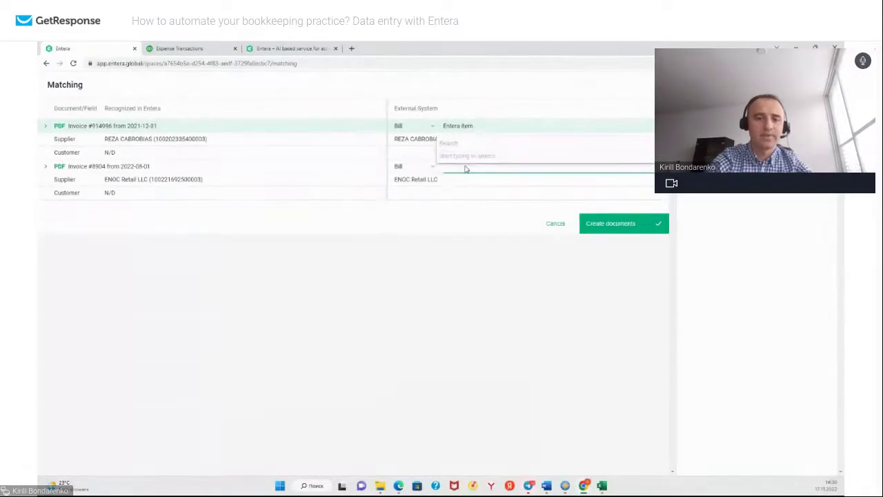
pyautogui.write('ent')
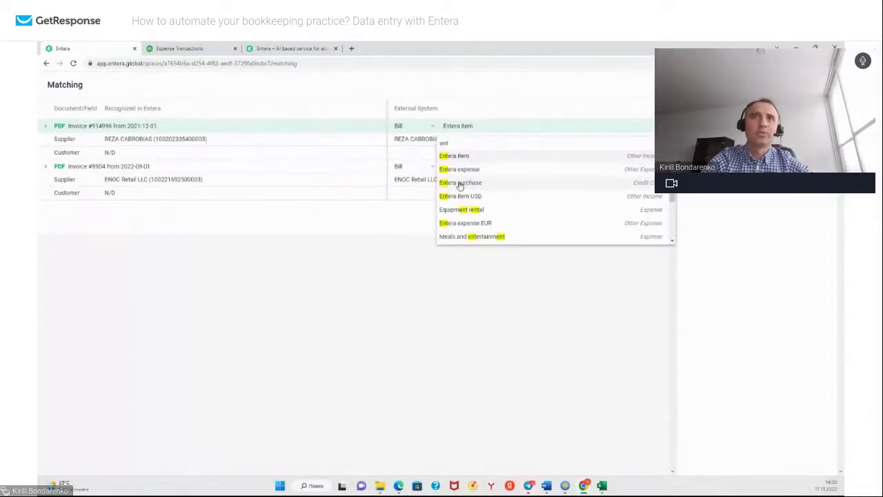
pyautogui.click(460, 184)
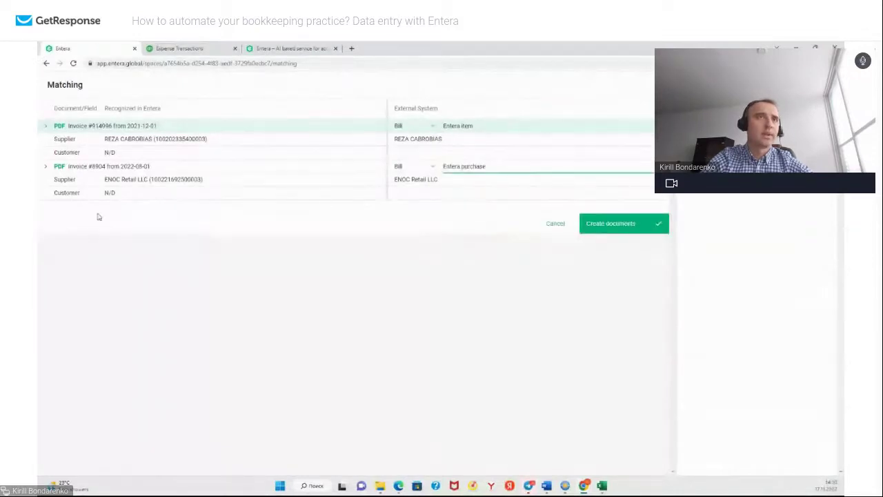
pyautogui.click(509, 183)
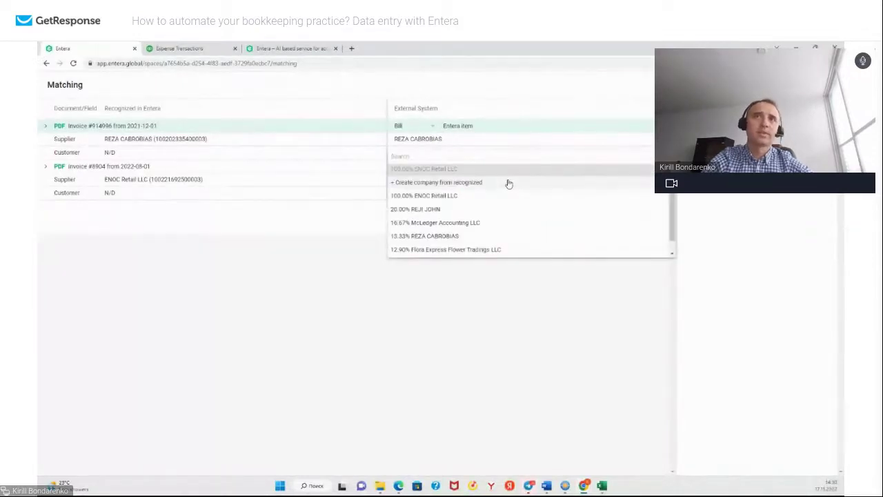
pyautogui.click(431, 197)
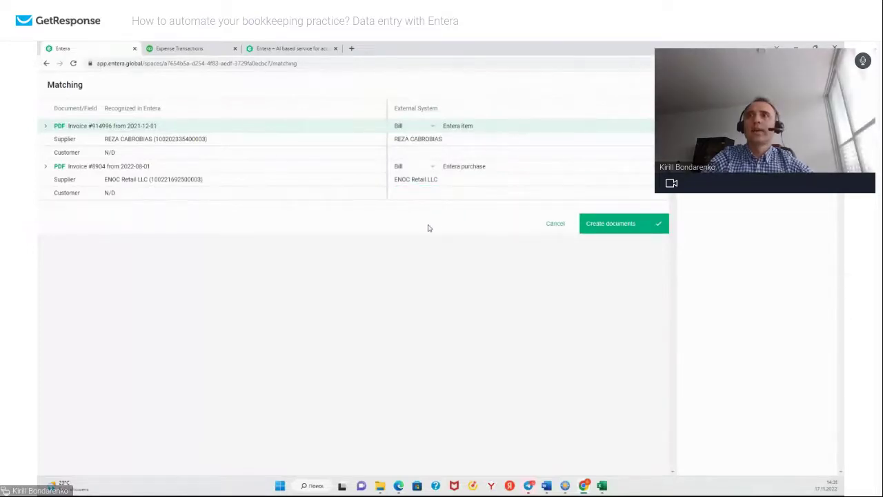
# Create the matched documents in the external system, and view the BNB Construction document's recognized items before returning to the document list.
pyautogui.click(629, 227)
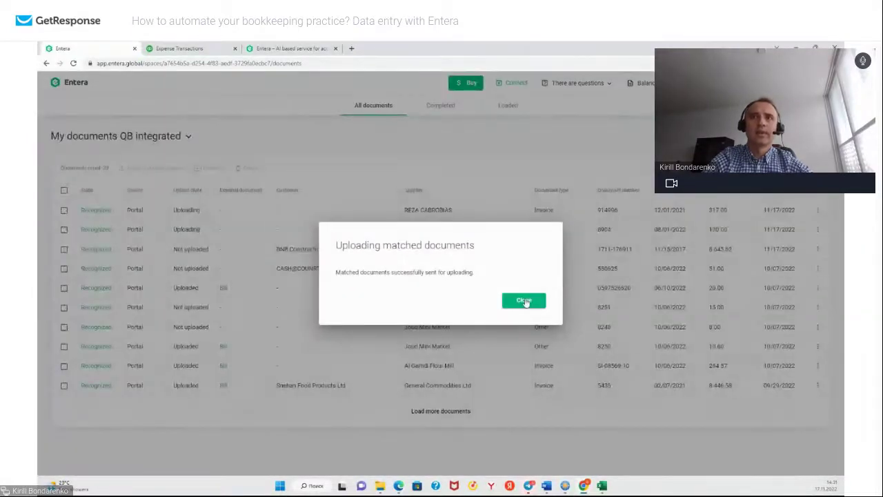
pyautogui.click(524, 302)
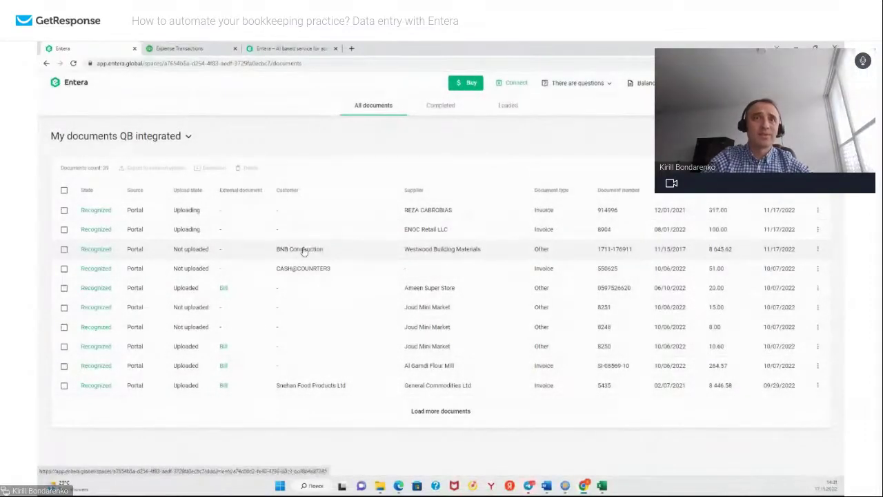
pyautogui.click(304, 252)
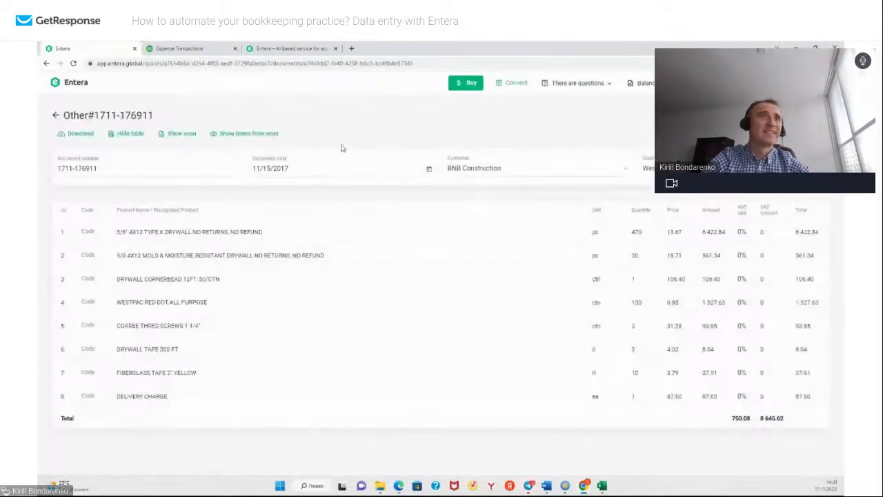
pyautogui.click(56, 116)
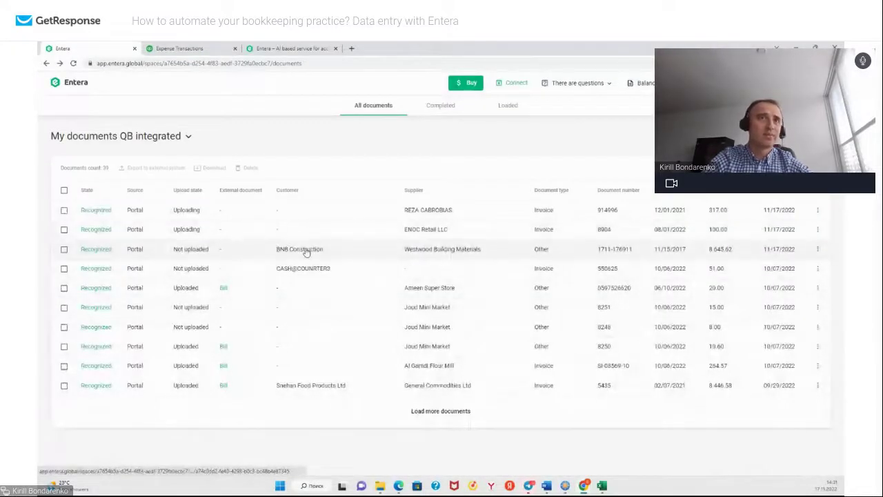
# Export the BNB Construction document to the external system, searching the categories for "ent" and assigning Equipment rental before creating it.
pyautogui.click(64, 249)
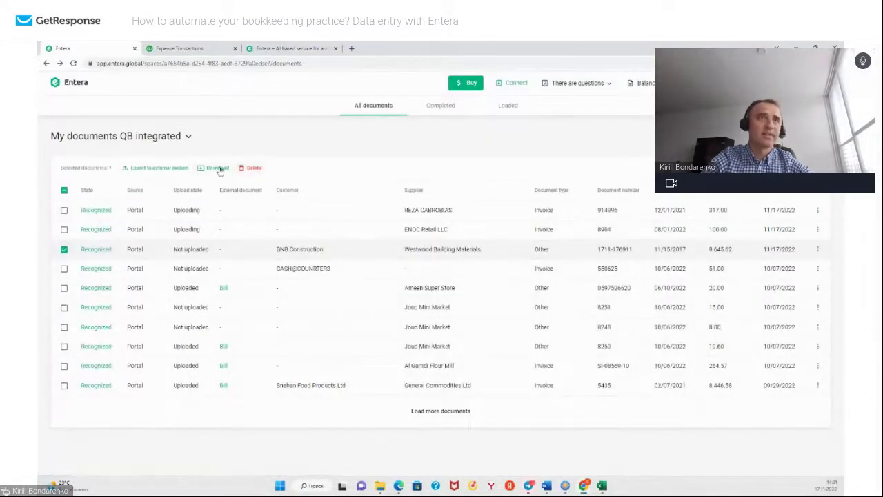
pyautogui.click(158, 169)
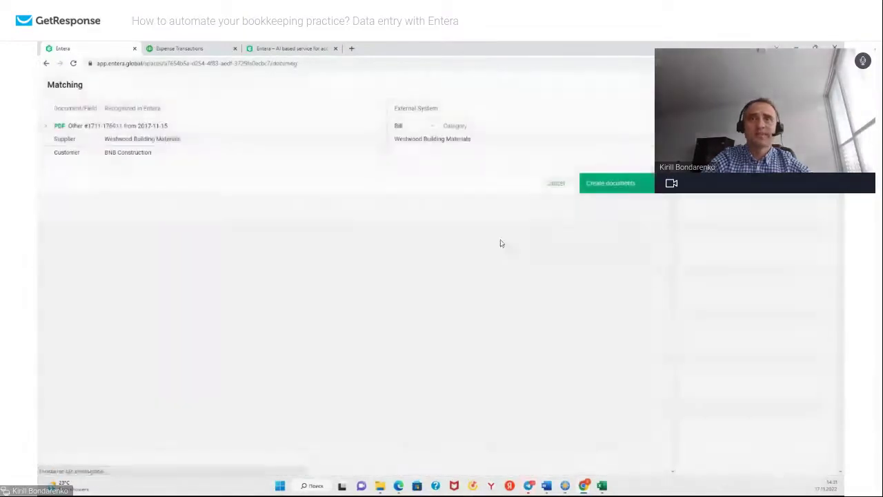
pyautogui.click(520, 129)
pyautogui.write('ent')
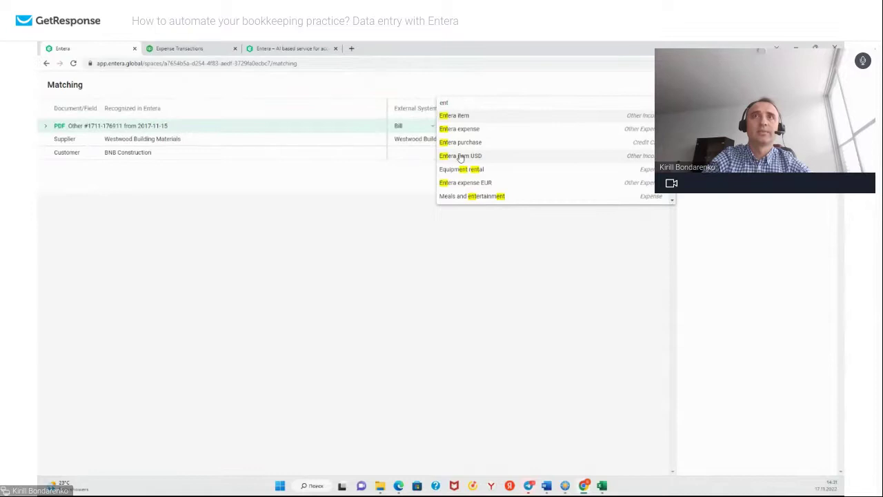
pyautogui.click(454, 171)
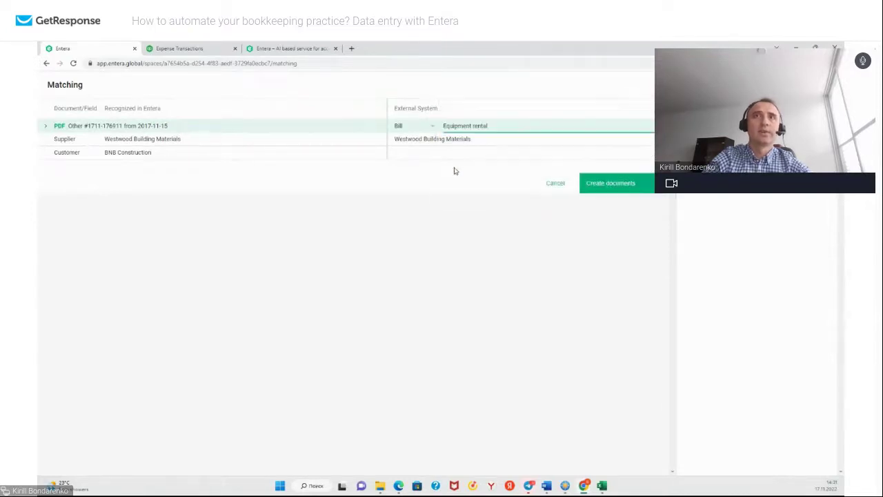
pyautogui.click(616, 185)
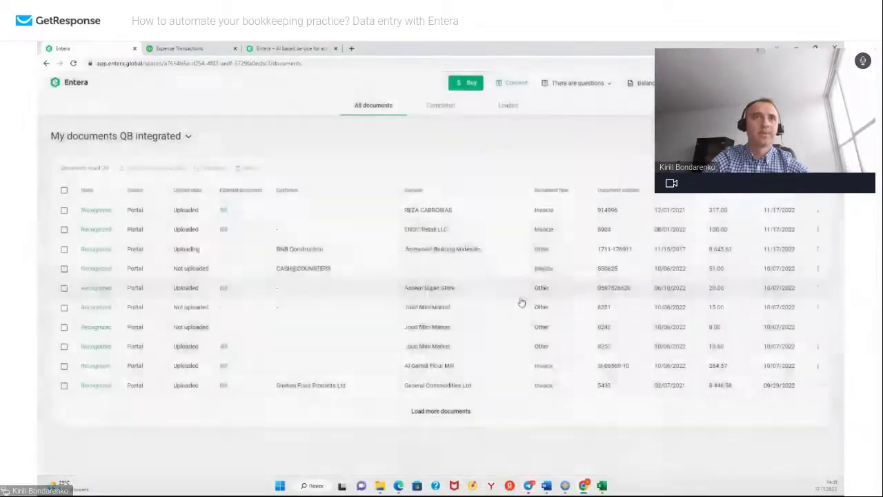
pyautogui.click(523, 299)
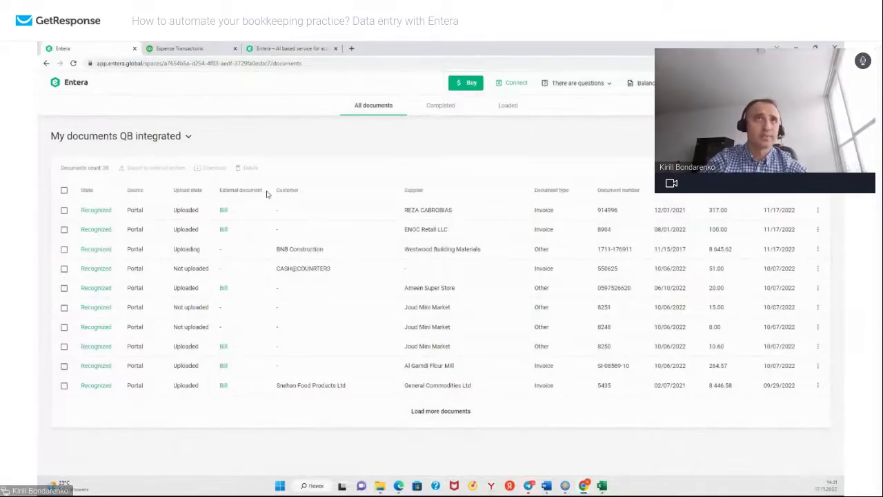
# Switch to QuickBooks, filter the expense transactions to all dates, and look through the list for the exported bills.
pyautogui.click(173, 50)
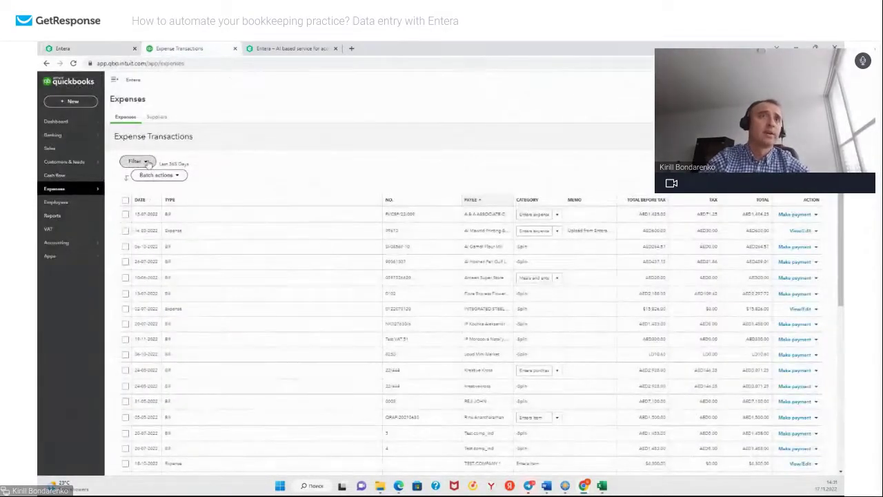
pyautogui.click(146, 162)
pyautogui.click(155, 234)
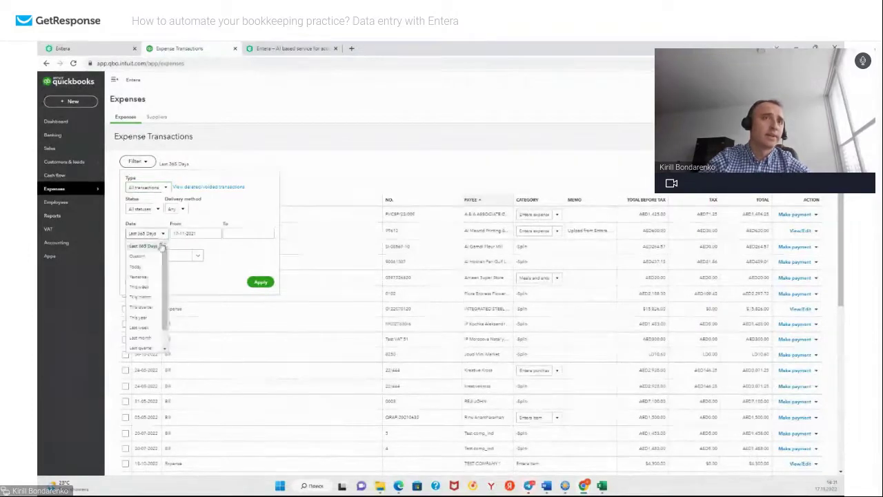
pyautogui.scroll(-5, 159, 276)
pyautogui.click(138, 350)
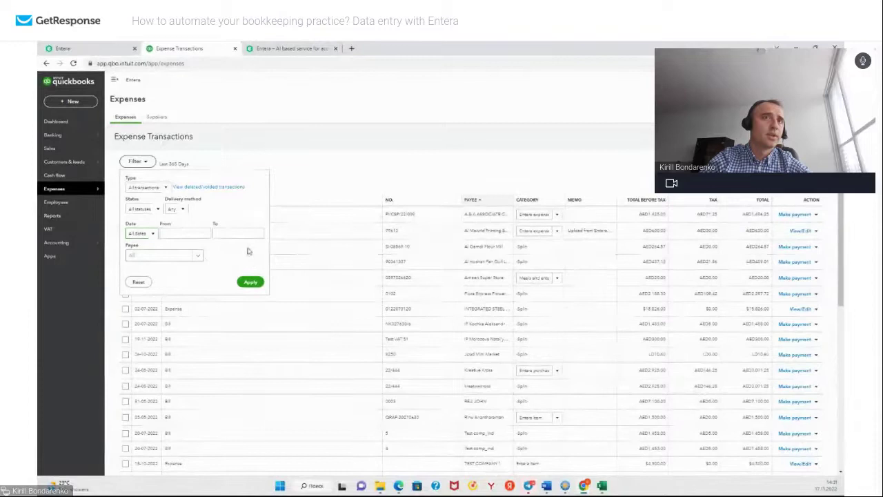
pyautogui.click(251, 282)
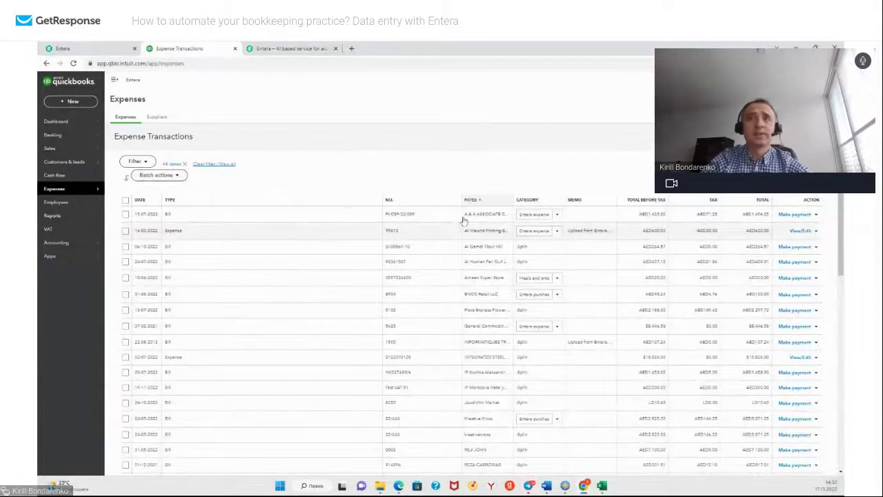
pyautogui.scroll(-3, 345, 367)
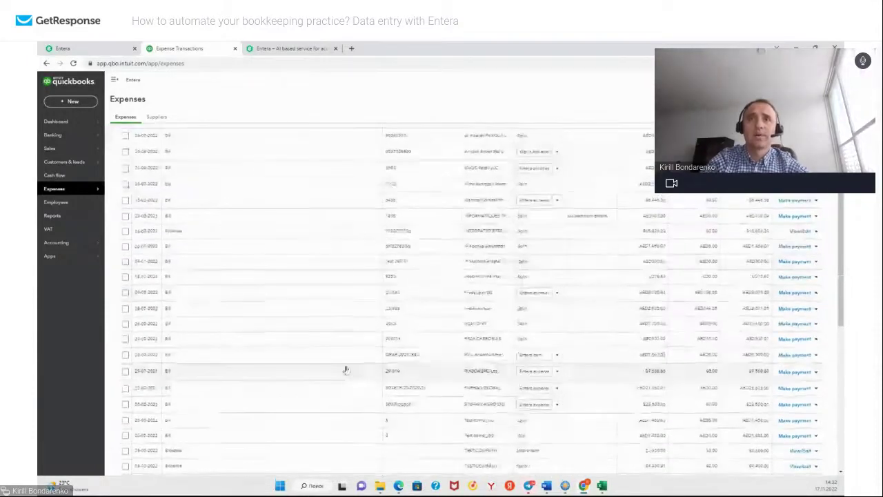
pyautogui.scroll(2, 331, 358)
pyautogui.scroll(1, 322, 355)
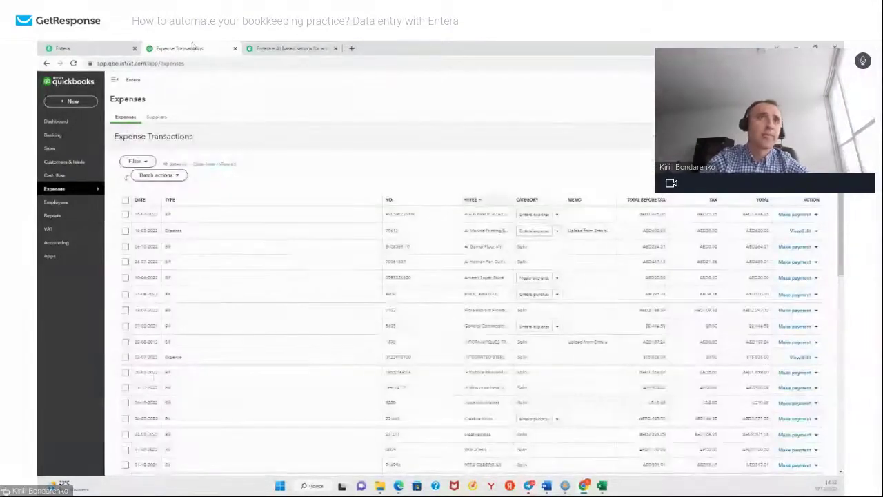
# Return to Entera, open the exported ENOC Retail LLC bill in QuickBooks, and check its supplier, bill number and VAT line.
pyautogui.click(97, 50)
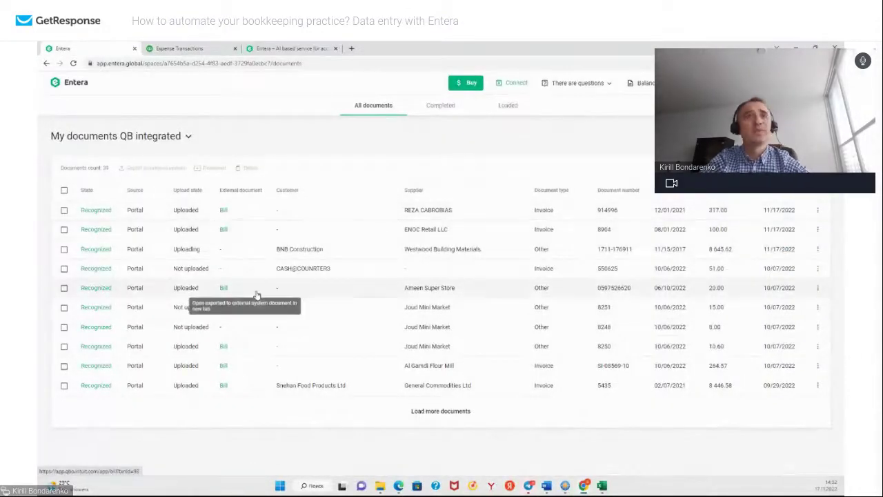
pyautogui.click(223, 231)
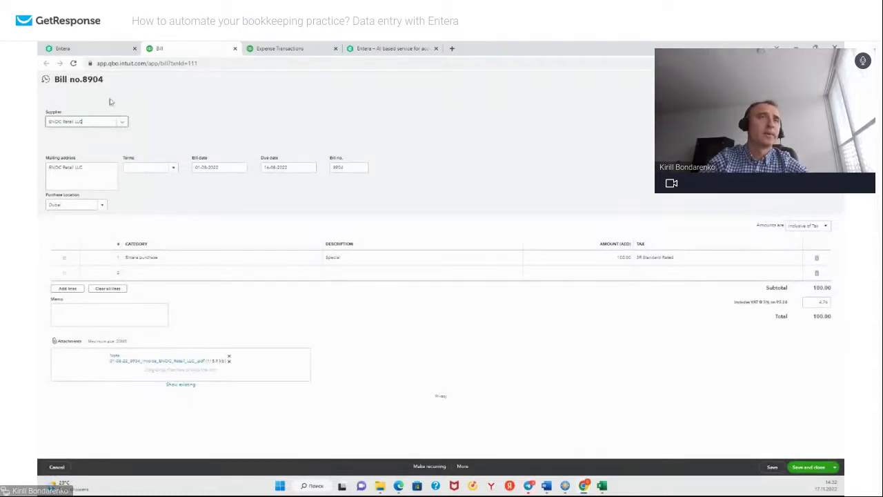
pyautogui.click(78, 123)
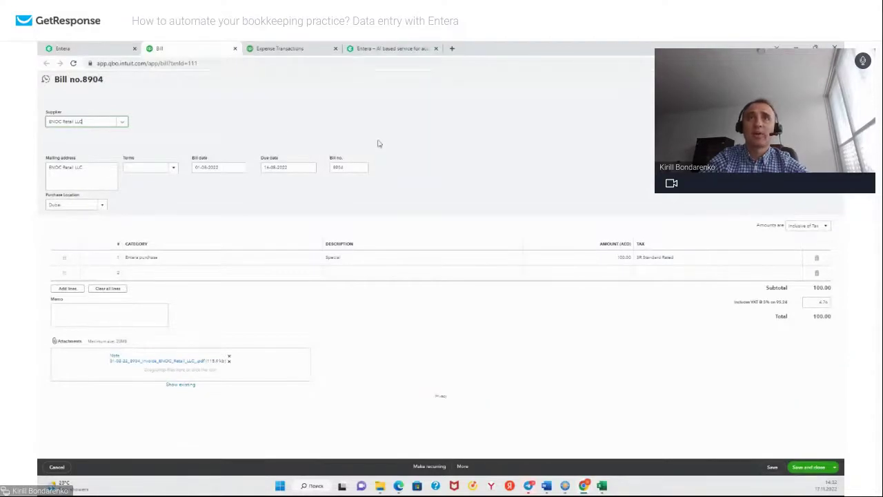
pyautogui.click(348, 167)
pyautogui.doubleClick(348, 166)
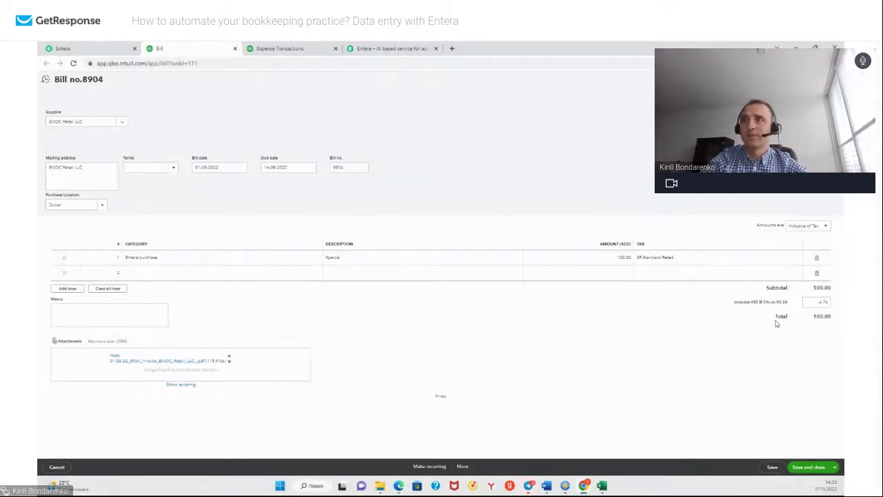
pyautogui.moveTo(735, 306); pyautogui.dragTo(783, 302)
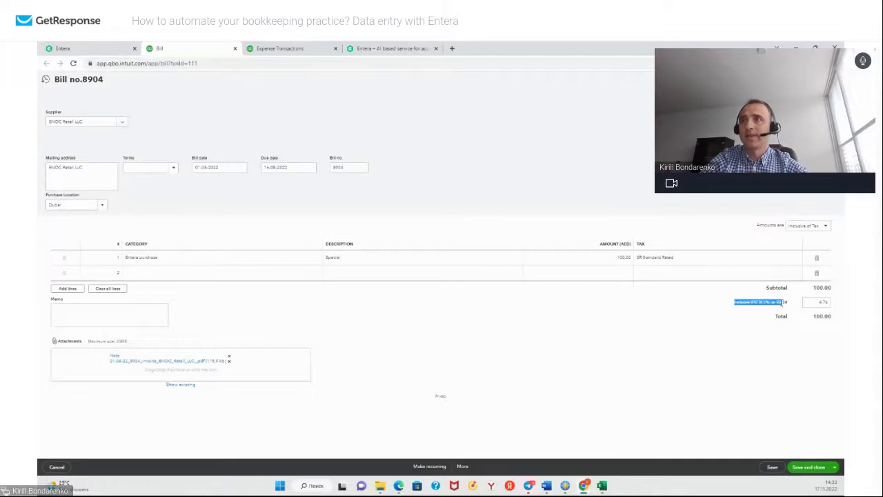
pyautogui.click(453, 320)
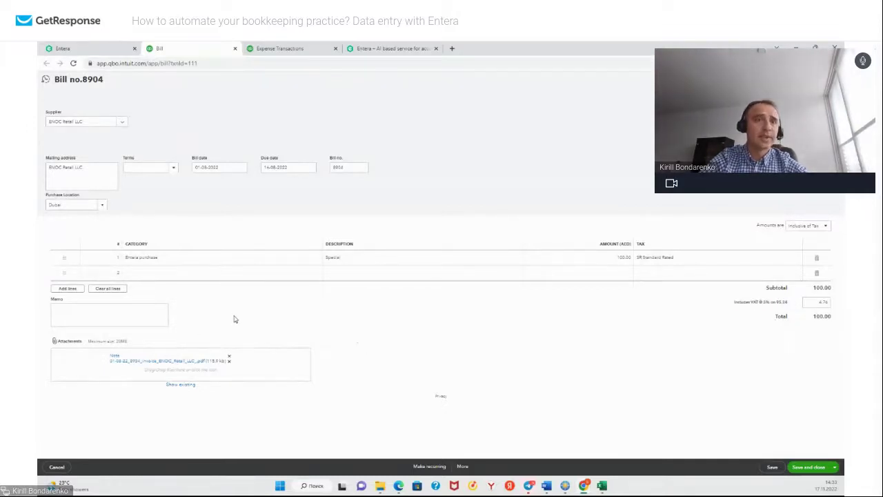
# Open the receipt PDF attached to the ENOC Retail LLC bill, examine it in full, and close it.
pyautogui.click(132, 360)
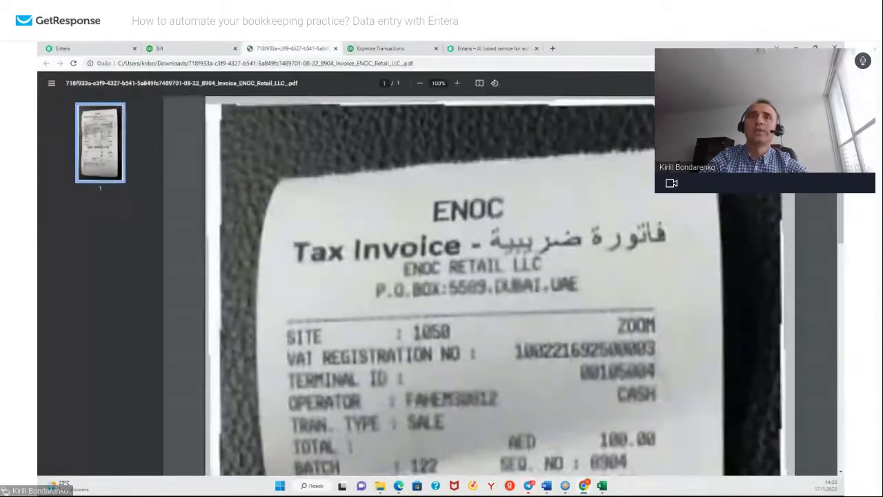
pyautogui.scroll(-5, 440, 268)
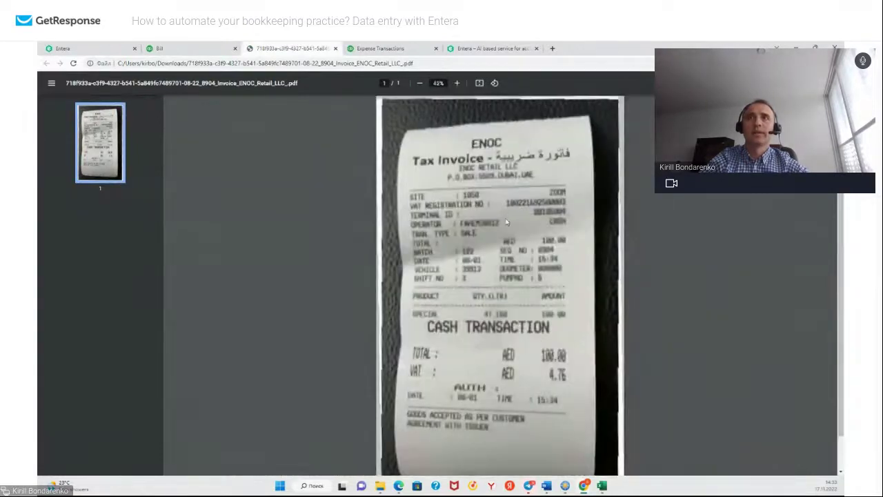
pyautogui.scroll(-1, 502, 226)
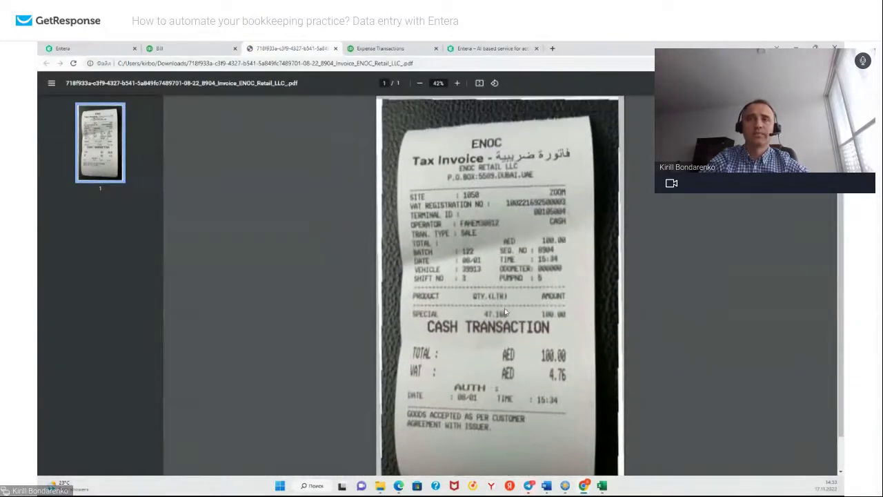
pyautogui.scroll(1, 505, 312)
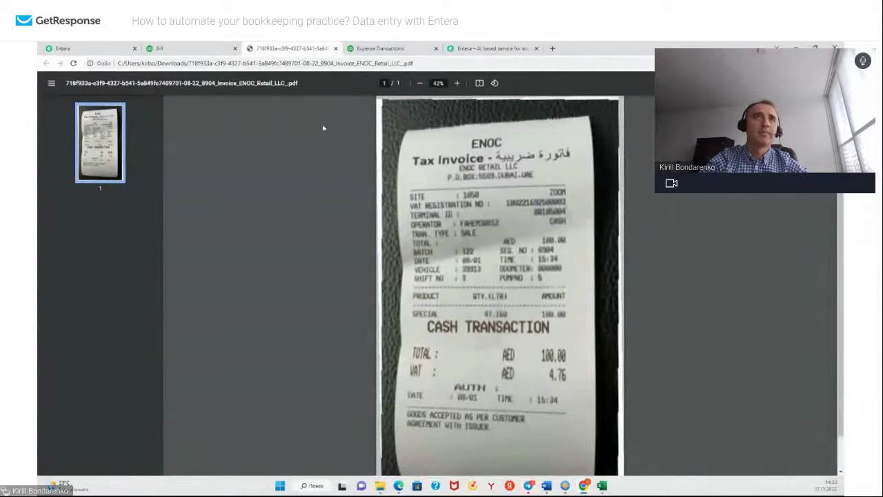
pyautogui.click(336, 49)
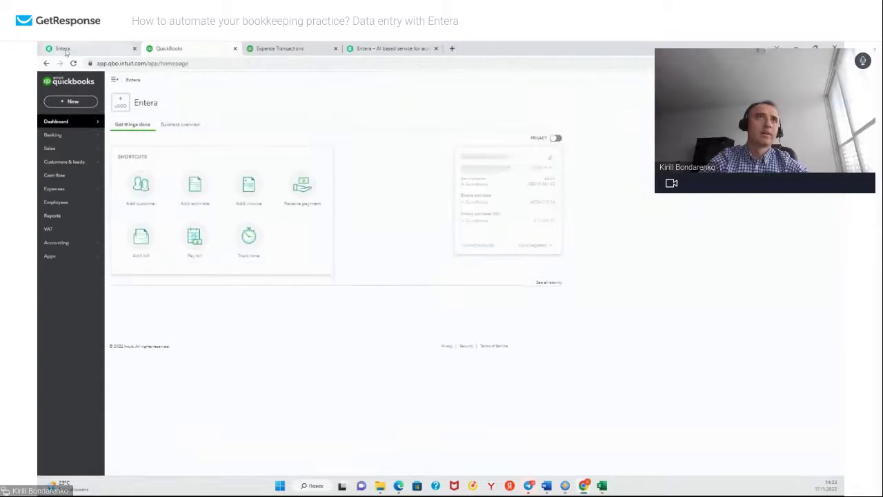
# Go back to Entera's full document list, view the BNB Construction document beside its scan, and return to the list.
pyautogui.click(64, 50)
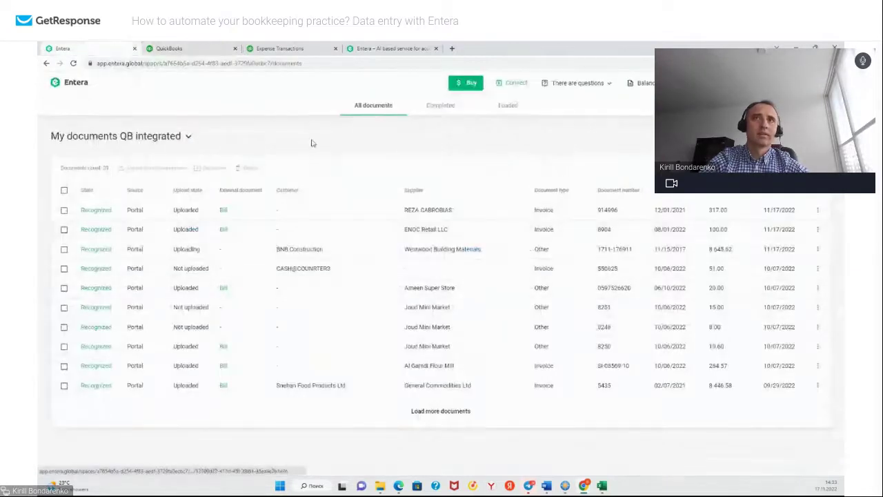
pyautogui.click(442, 104)
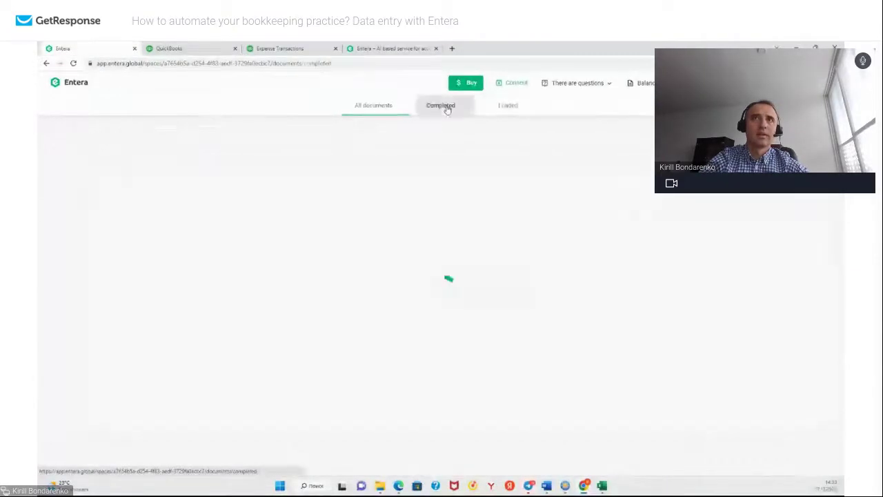
pyautogui.click(373, 106)
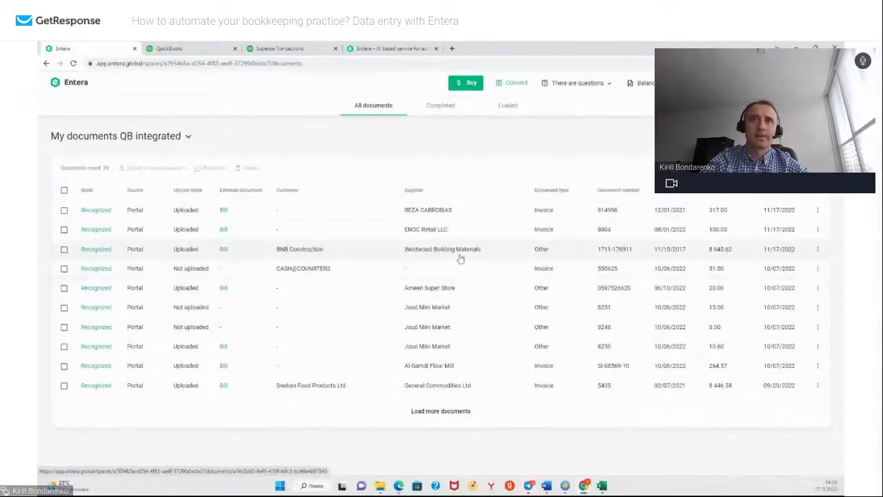
pyautogui.click(304, 252)
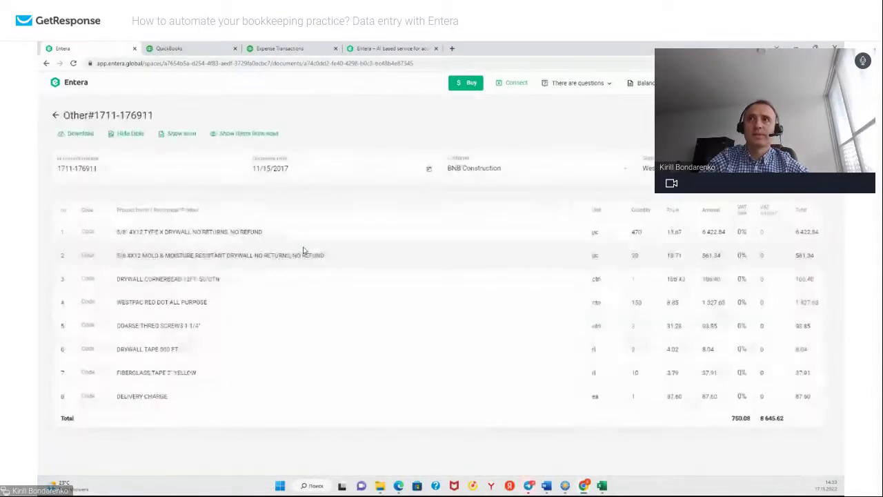
pyautogui.click(177, 135)
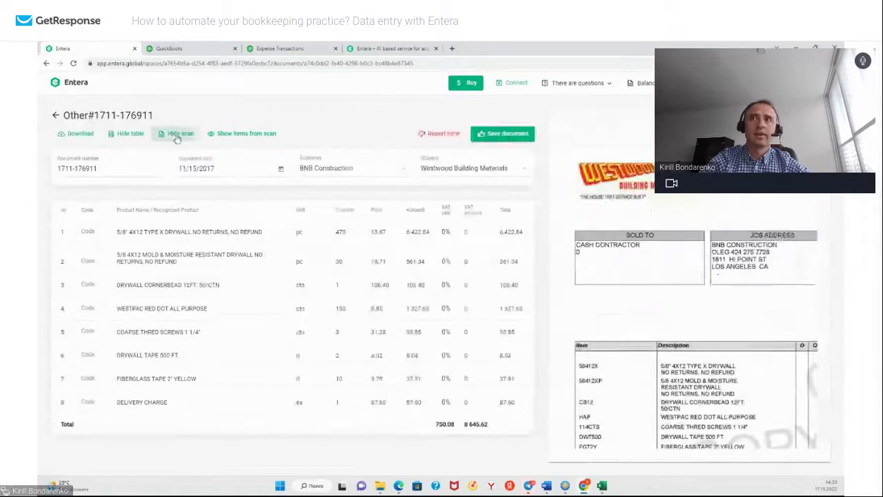
pyautogui.click(56, 116)
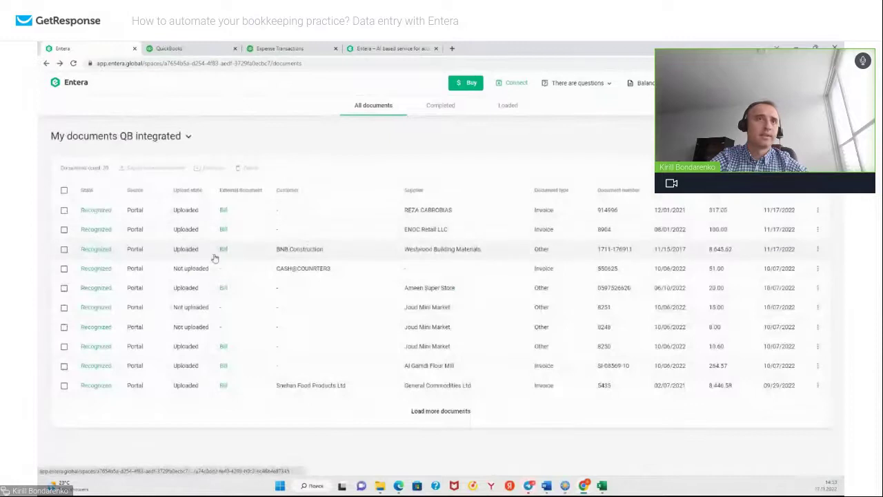
# Open the exported Westwood Building Materials bill in QuickBooks and check its bill number, line items, totals and attachment.
pyautogui.click(223, 249)
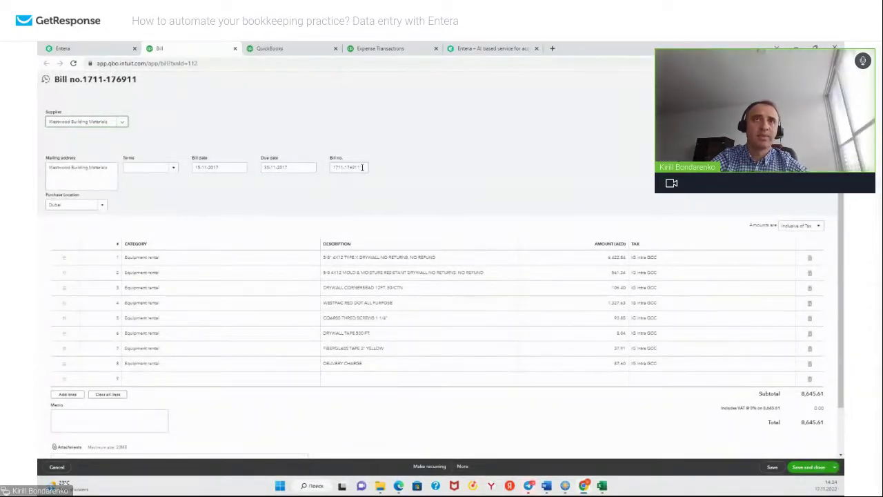
pyautogui.moveTo(362, 167); pyautogui.dragTo(338, 167)
pyautogui.click(550, 173)
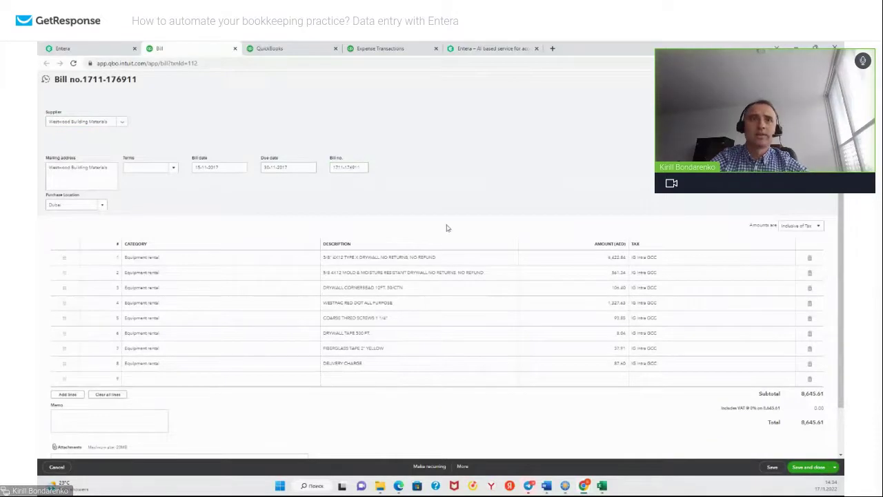
pyautogui.scroll(-1, 445, 238)
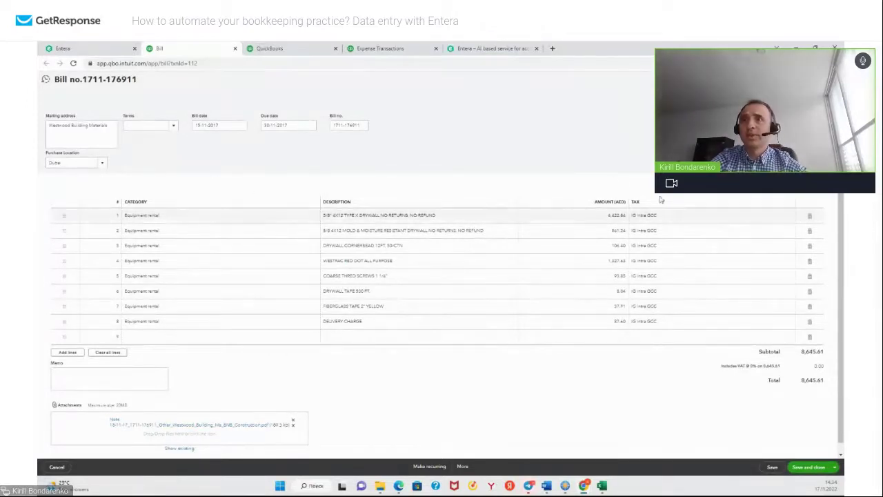
pyautogui.scroll(-1, 657, 206)
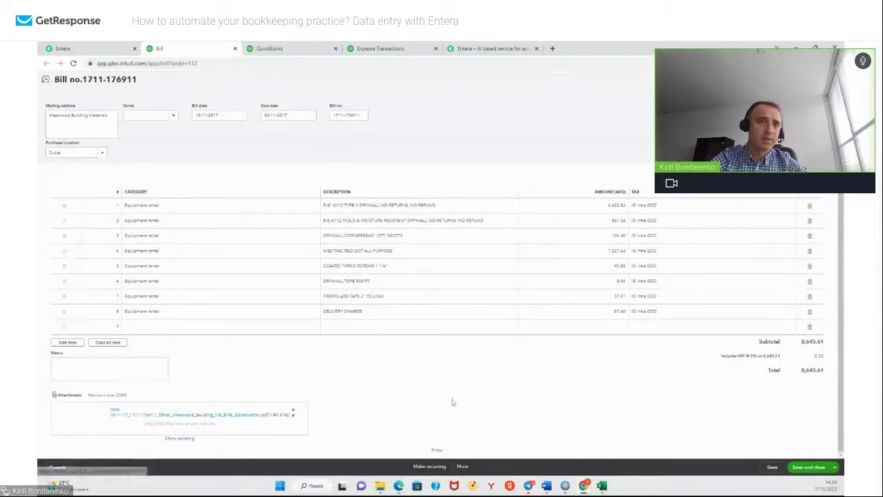
# Open the PDF attached to the Westwood Building Materials bill, check its line items and totals, and close it.
pyautogui.click(168, 416)
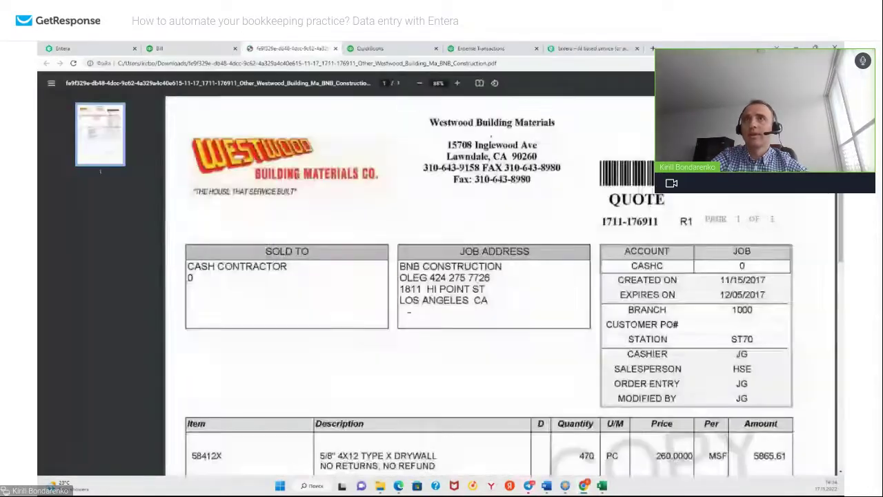
pyautogui.scroll(-6, 320, 291)
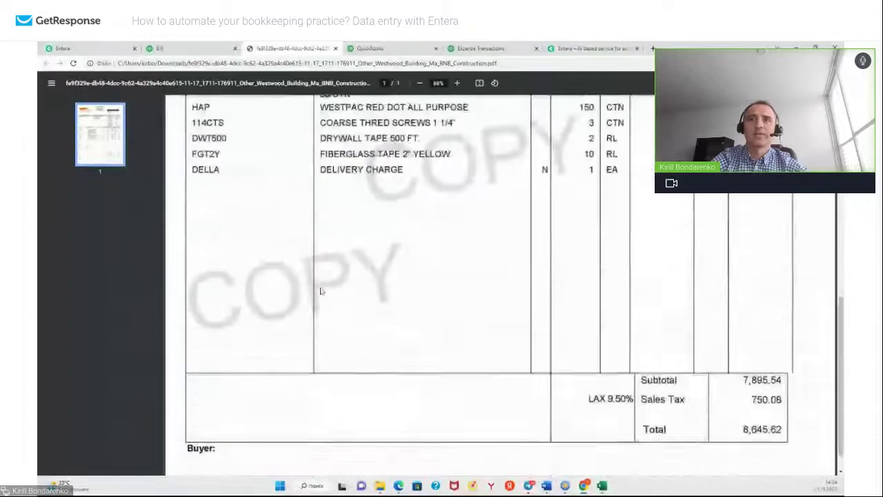
pyautogui.scroll(3, 319, 292)
pyautogui.scroll(3, 320, 291)
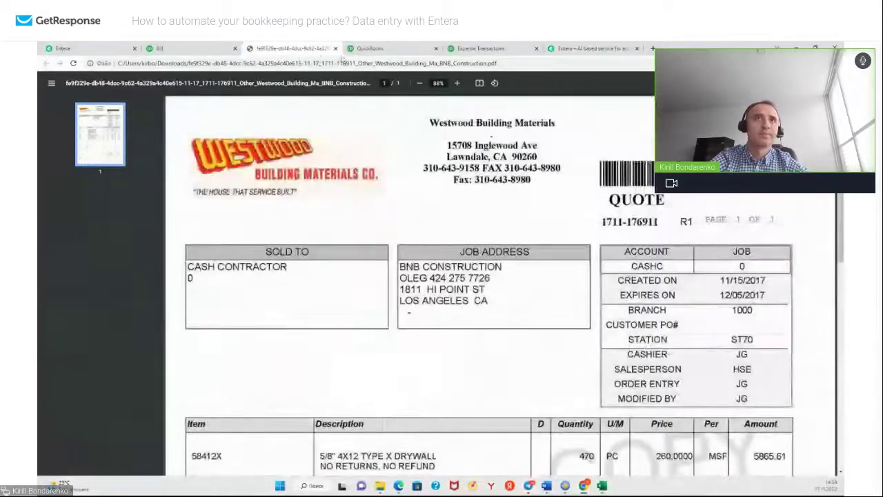
pyautogui.click(336, 48)
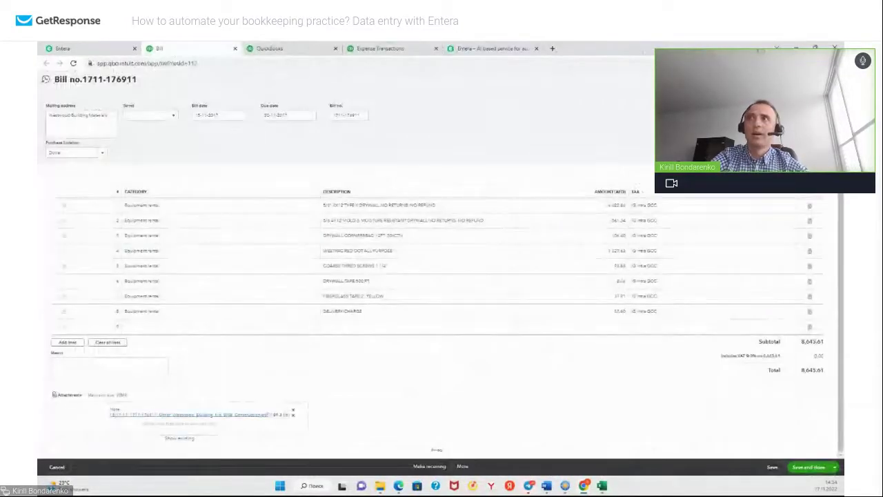
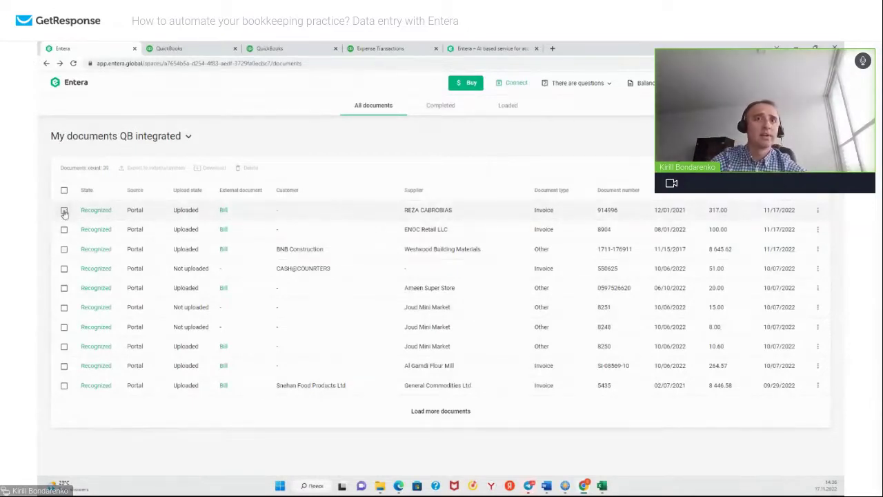
# Load more documents into Entera's full document list and look through the additional rows.
pyautogui.click(437, 411)
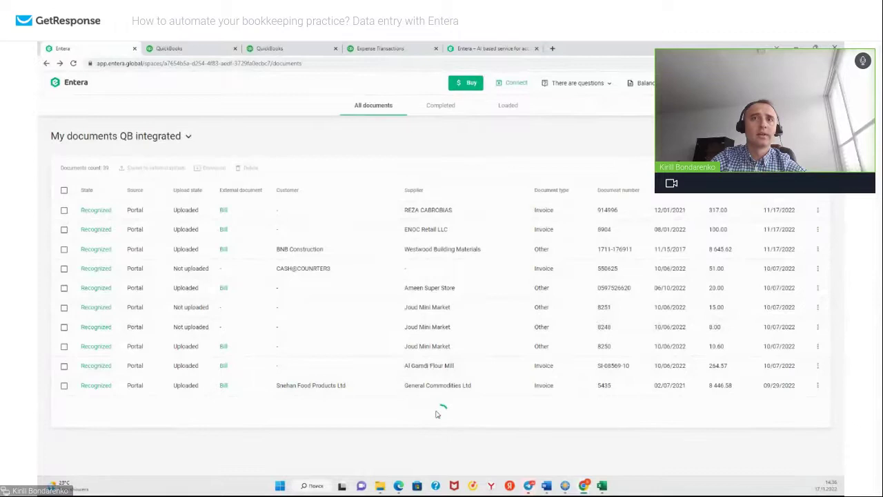
pyautogui.scroll(-3, 406, 307)
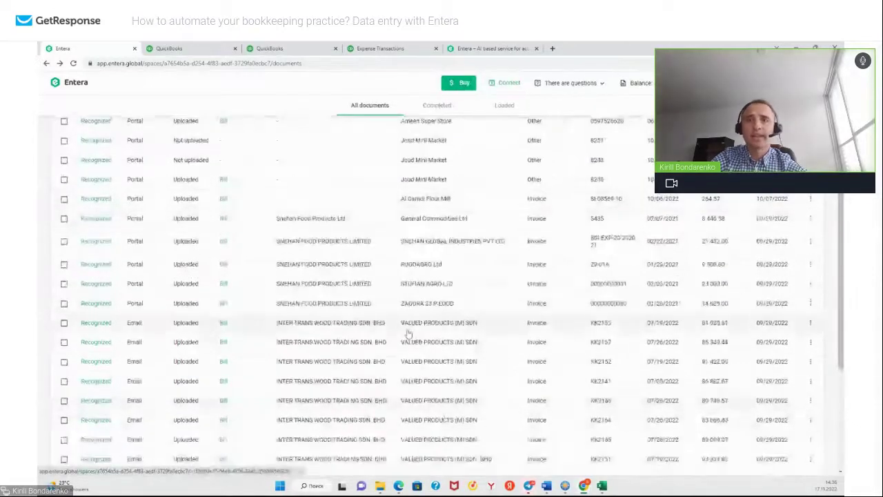
pyautogui.scroll(-3, 404, 304)
pyautogui.scroll(10, 403, 300)
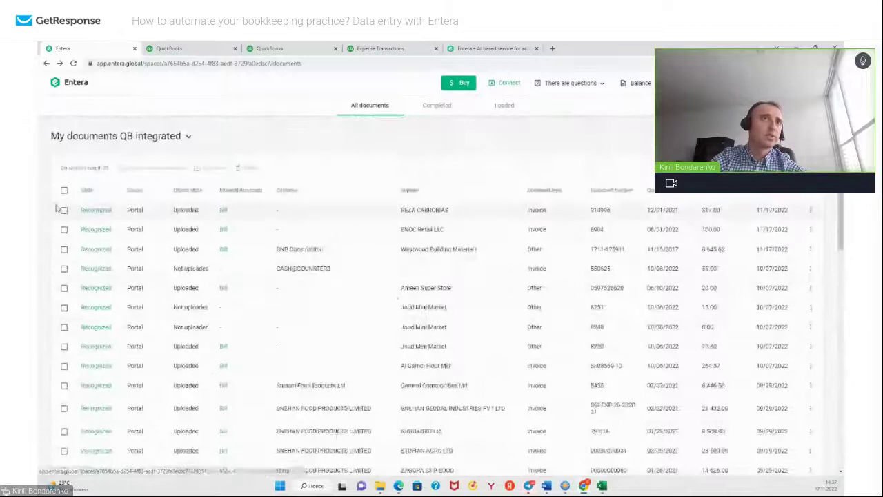
# Select the four newest documents plus the General Commodities Ltd and SNEHAN GLOBAL INDUSTRIES PVT LTD invoices in the list.
pyautogui.click(64, 192)
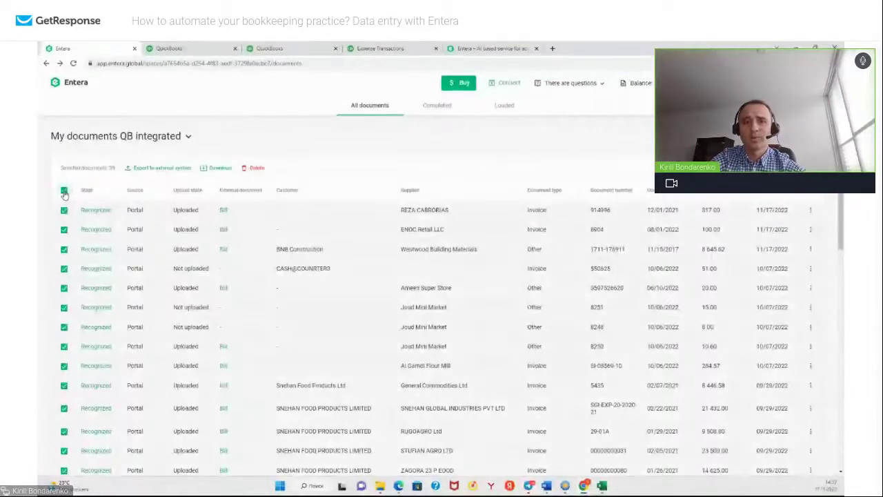
pyautogui.click(63, 191)
pyautogui.click(64, 210)
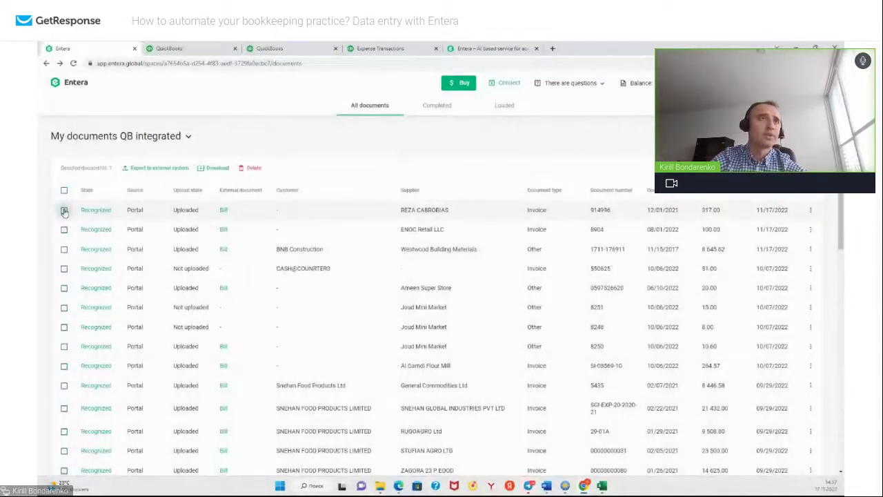
pyautogui.click(64, 229)
pyautogui.click(64, 249)
pyautogui.click(64, 268)
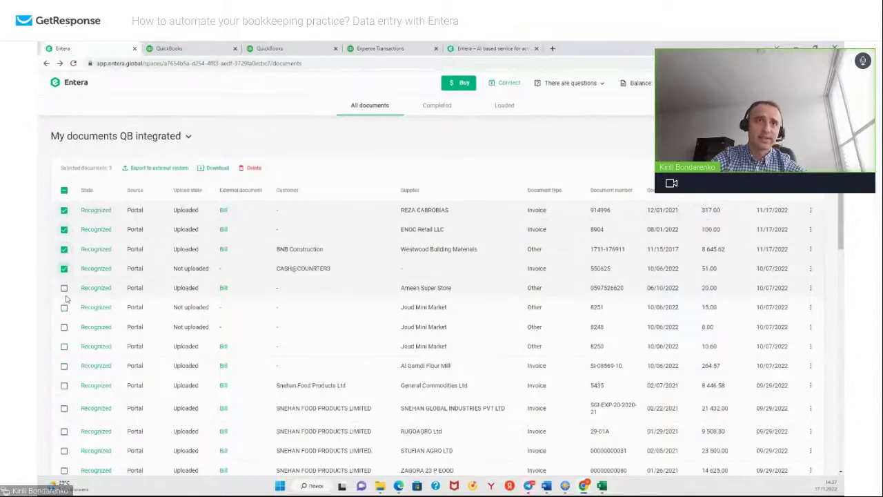
pyautogui.scroll(-2, 69, 297)
pyautogui.click(63, 301)
pyautogui.click(63, 324)
# Add older documents from further down the list to the selection and download all selected documents as Excel with items.
pyautogui.scroll(-5, 69, 380)
pyautogui.scroll(-3, 69, 396)
pyautogui.click(64, 386)
pyautogui.click(63, 405)
pyautogui.click(65, 425)
pyautogui.click(64, 448)
pyautogui.scroll(4, 81, 291)
pyautogui.scroll(10, 82, 292)
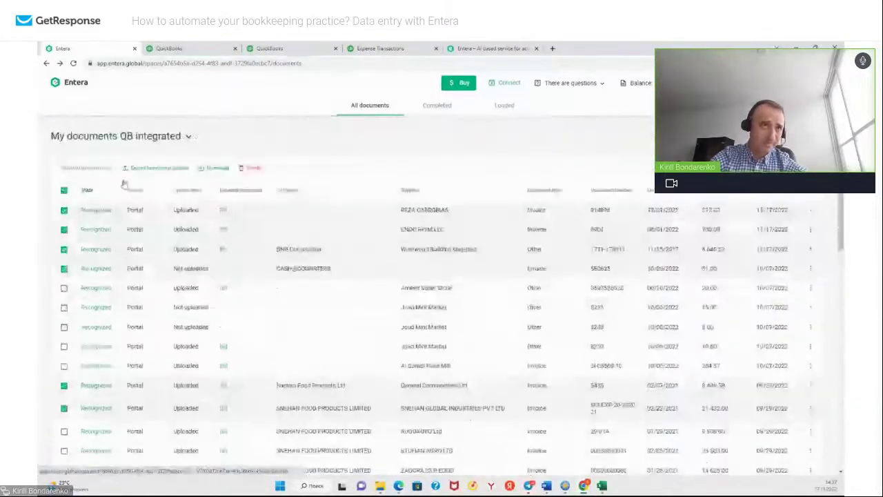
pyautogui.click(215, 169)
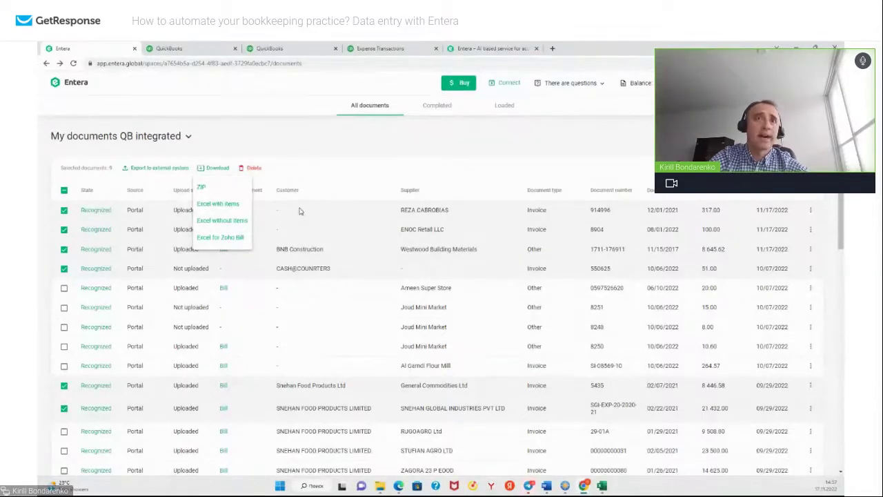
pyautogui.click(214, 204)
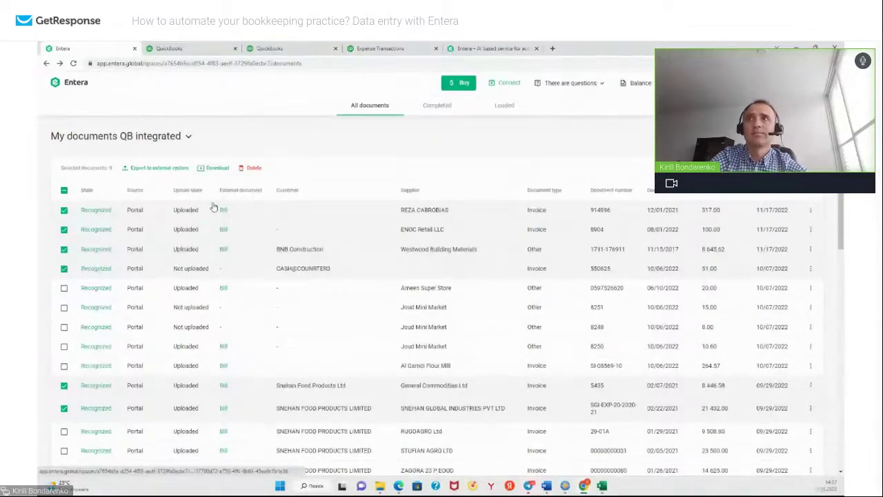
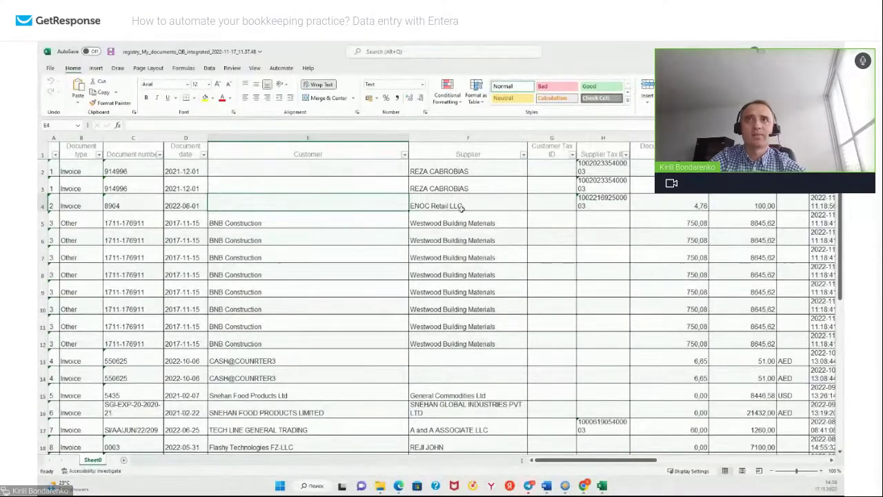
# In the downloaded registry workbook in Excel, review the supplier entries and the product or service names.
pyautogui.moveTo(466, 207); pyautogui.dragTo(467, 341)
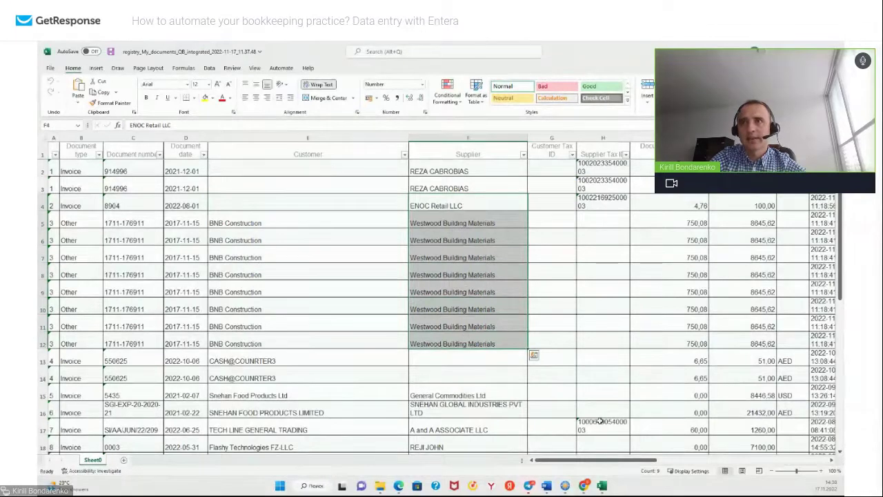
pyautogui.moveTo(605, 460); pyautogui.dragTo(736, 463)
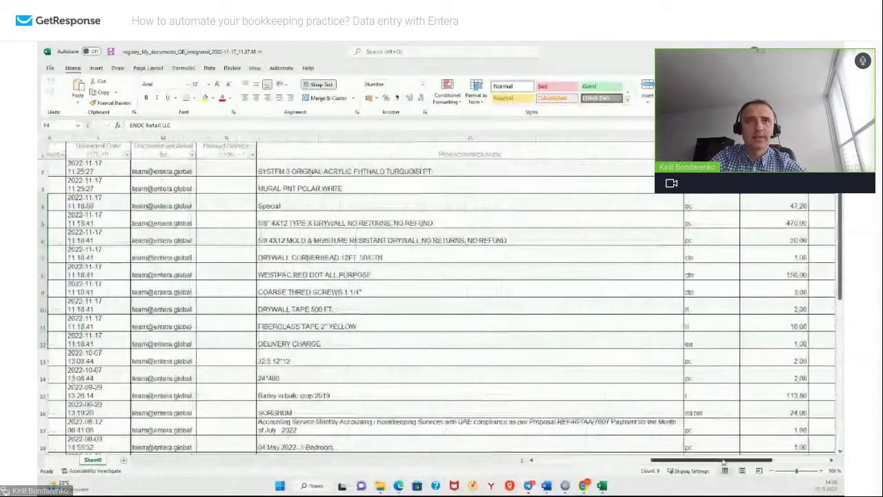
pyautogui.moveTo(310, 172); pyautogui.dragTo(296, 413)
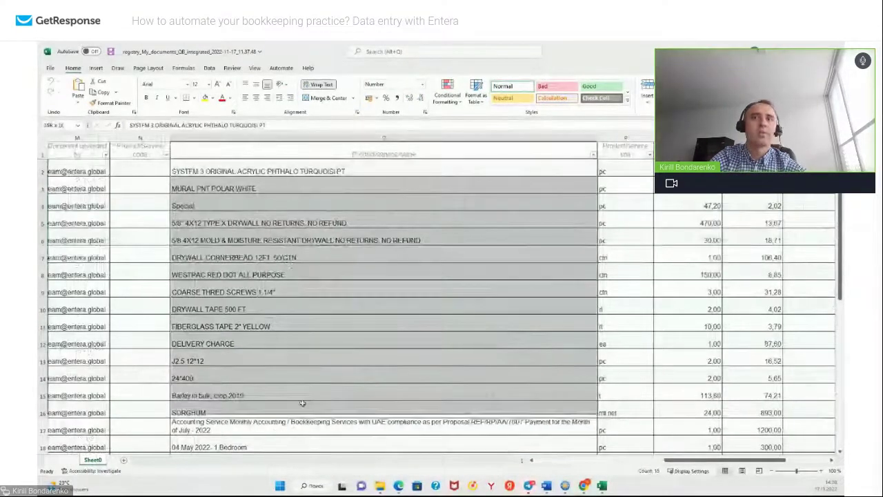
pyautogui.moveTo(697, 460); pyautogui.dragTo(563, 462)
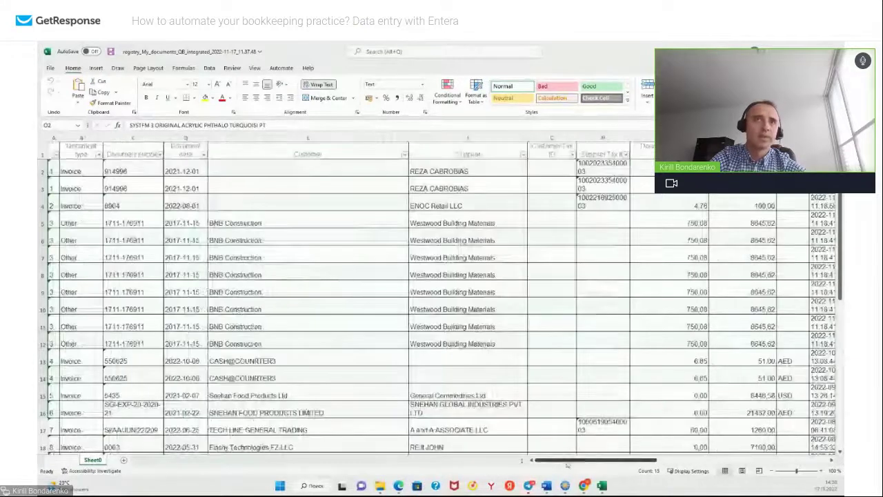
# View the filter options of the Customer and Supplier columns and close them without filtering.
pyautogui.click(243, 189)
pyautogui.click(405, 154)
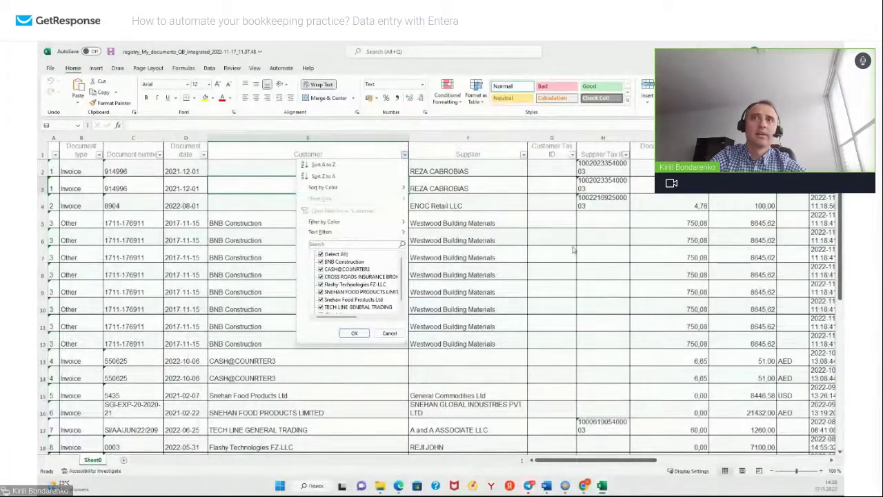
pyautogui.click(552, 256)
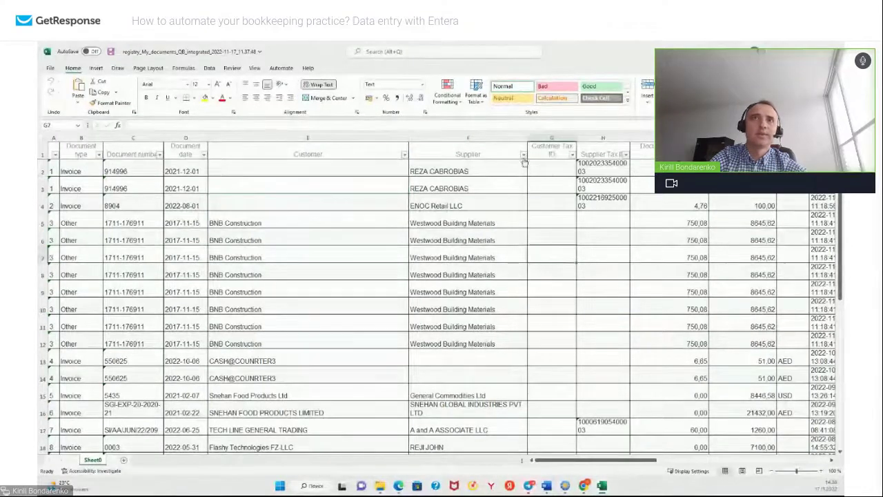
pyautogui.click(524, 156)
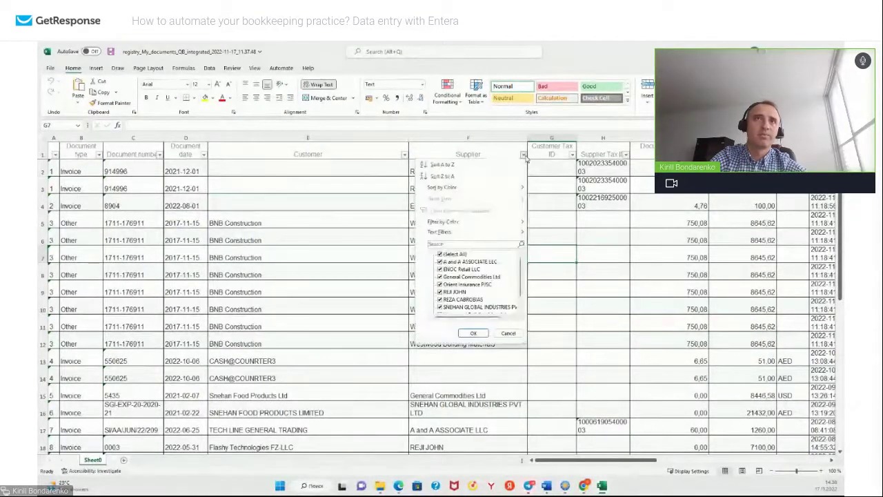
pyautogui.click(572, 276)
# Look through all rows of the registry and examine the Supplier Tax ID column down to the last document.
pyautogui.click(296, 309)
pyautogui.scroll(-6, 290, 283)
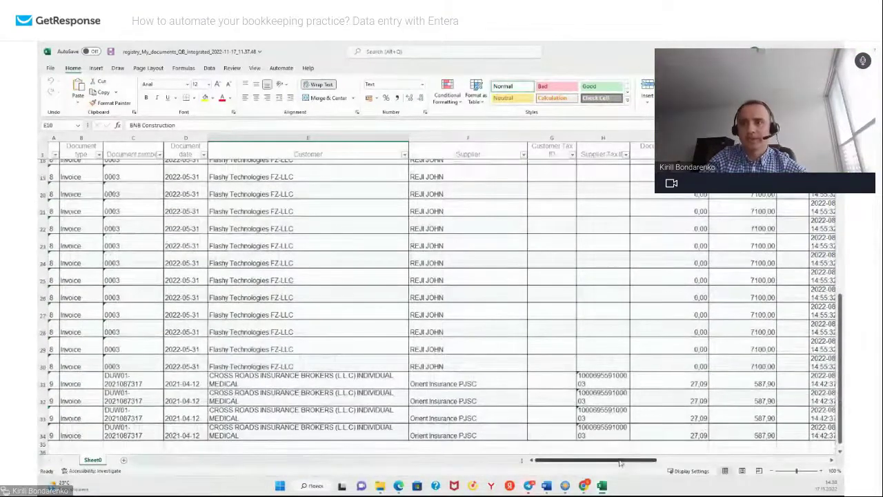
pyautogui.moveTo(620, 463); pyautogui.dragTo(649, 461)
pyautogui.scroll(4, 367, 197)
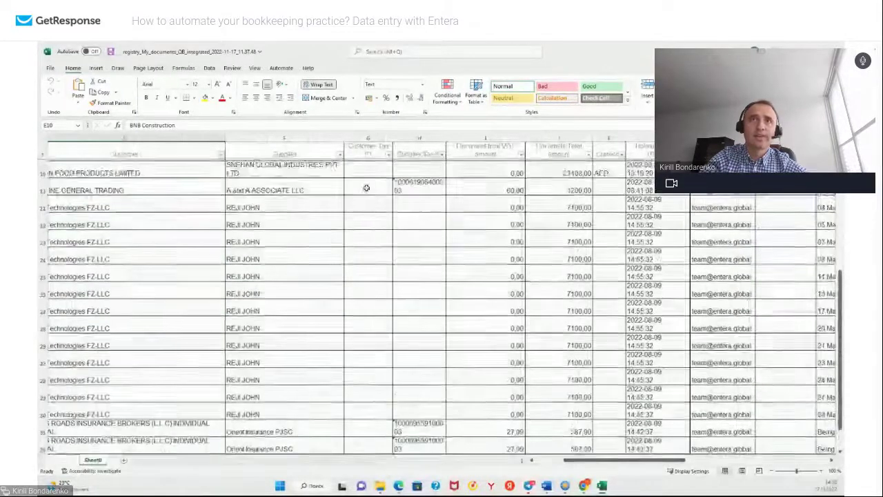
pyautogui.scroll(3, 409, 205)
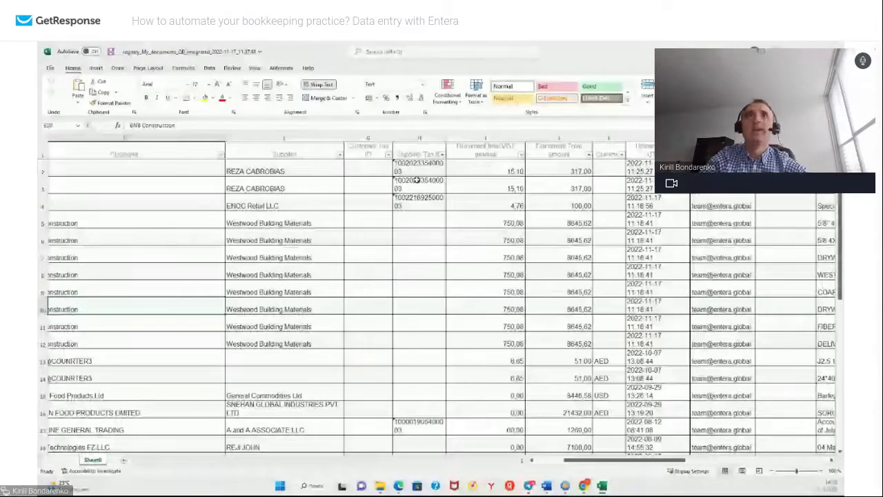
pyautogui.moveTo(418, 173); pyautogui.dragTo(430, 445)
pyautogui.scroll(-4, 431, 300)
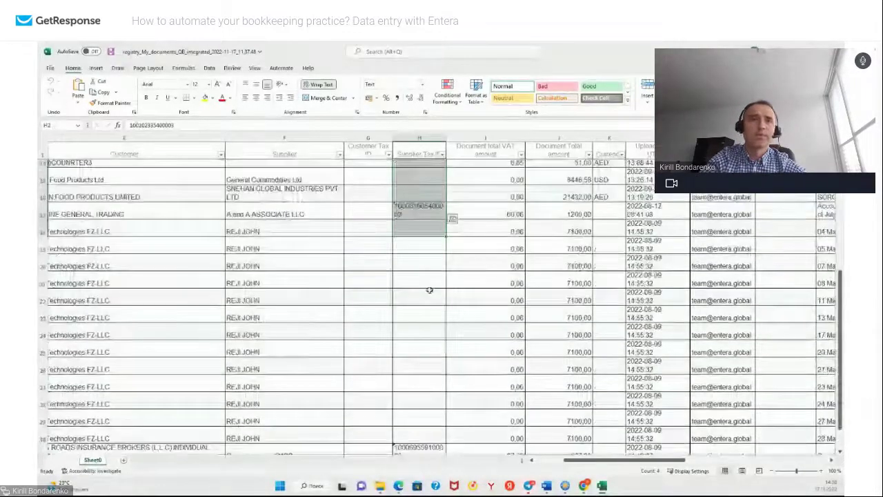
pyautogui.scroll(-2, 429, 290)
pyautogui.moveTo(414, 290); pyautogui.dragTo(414, 240)
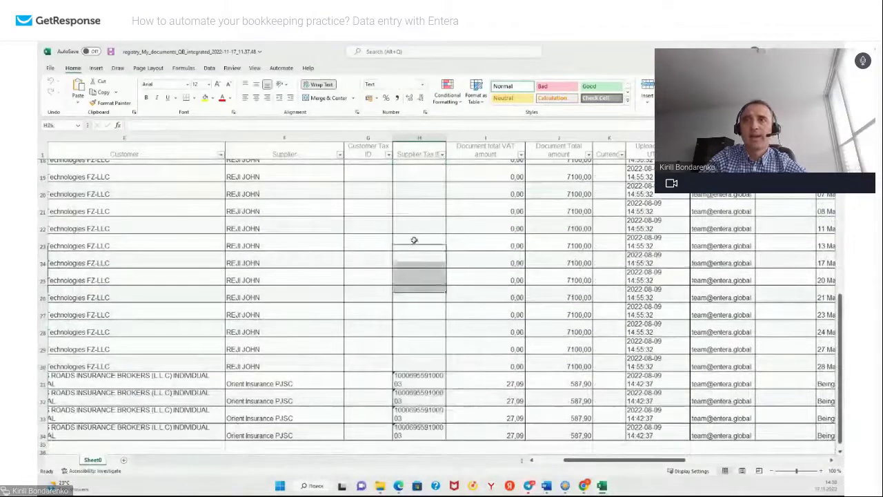
pyautogui.click(414, 239)
pyautogui.scroll(5, 414, 239)
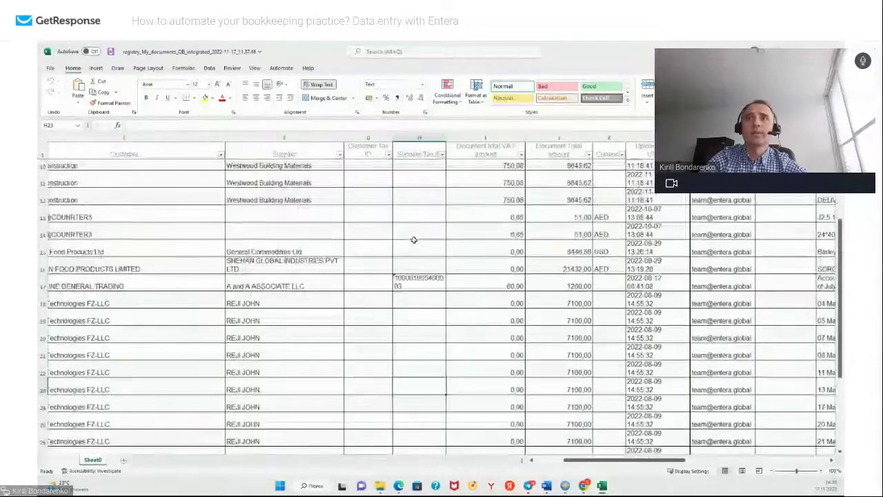
pyautogui.scroll(2, 414, 240)
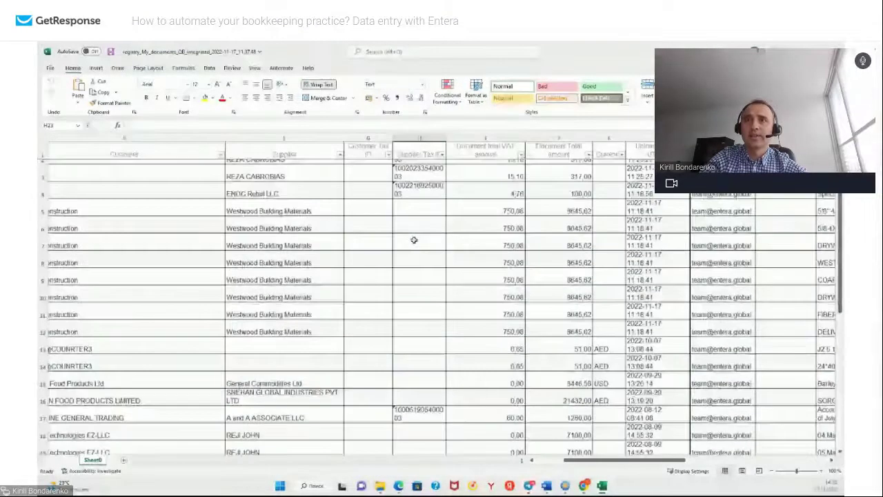
pyautogui.scroll(-6, 414, 240)
pyautogui.scroll(2, 419, 241)
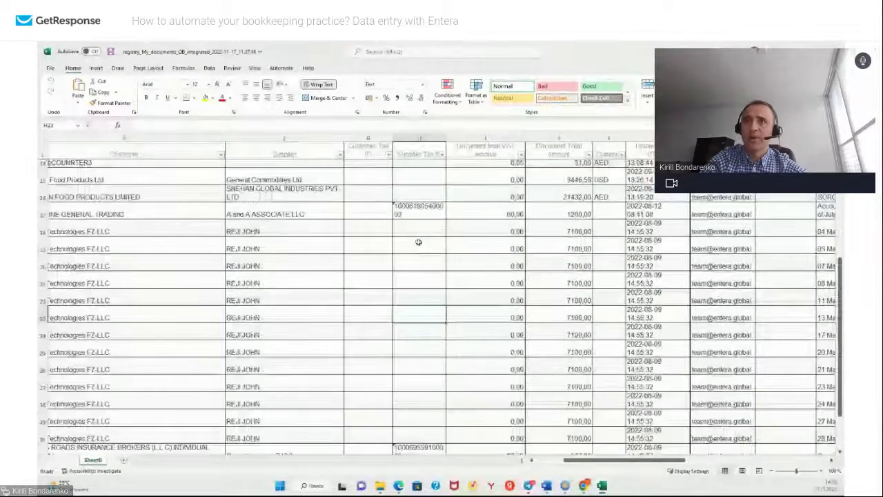
pyautogui.scroll(2, 419, 241)
# Examine the Currency column, checking the AED and USD entries in rows 13 to 15.
pyautogui.moveTo(601, 265); pyautogui.dragTo(605, 372)
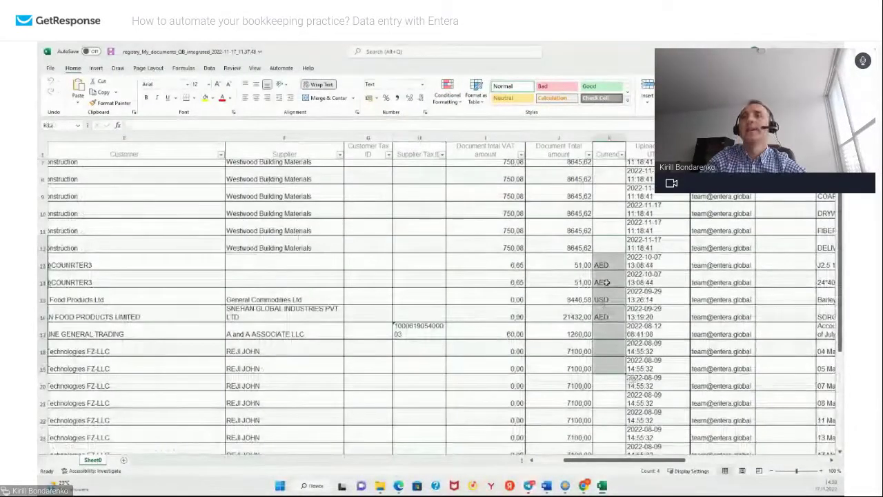
pyautogui.click(609, 281)
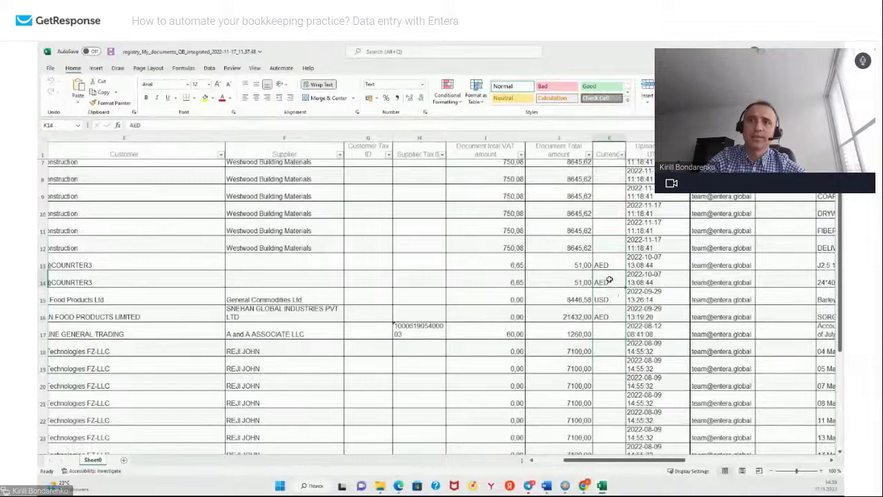
pyautogui.click(612, 299)
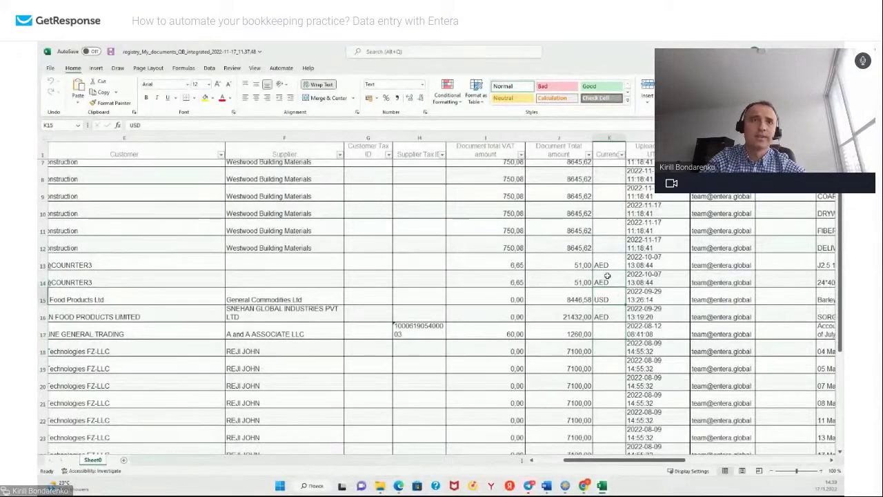
pyautogui.click(607, 277)
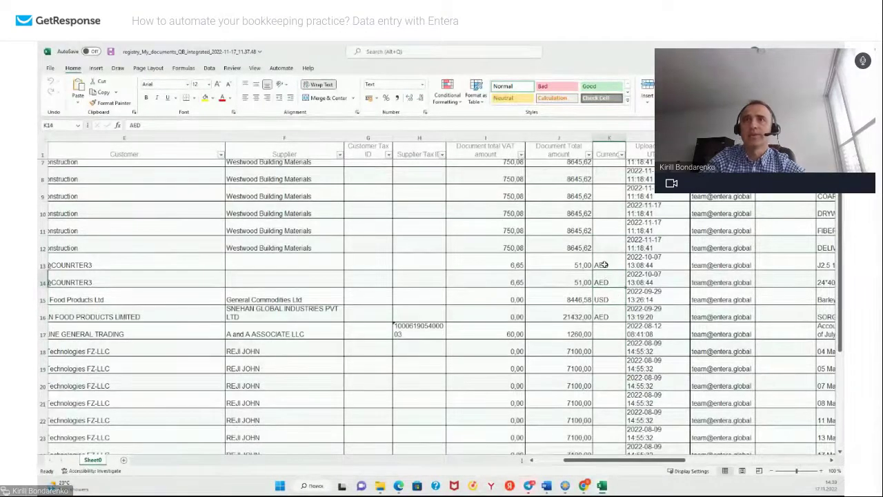
pyautogui.click(603, 264)
pyautogui.scroll(-1, 605, 283)
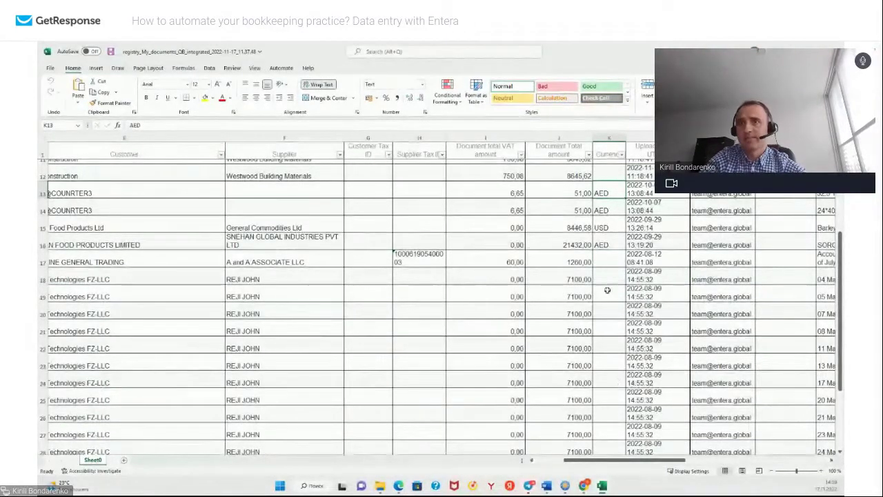
# Check the Currency and Customer Tax ID cells of the document rows from row 18 down.
pyautogui.moveTo(610, 297); pyautogui.dragTo(610, 417)
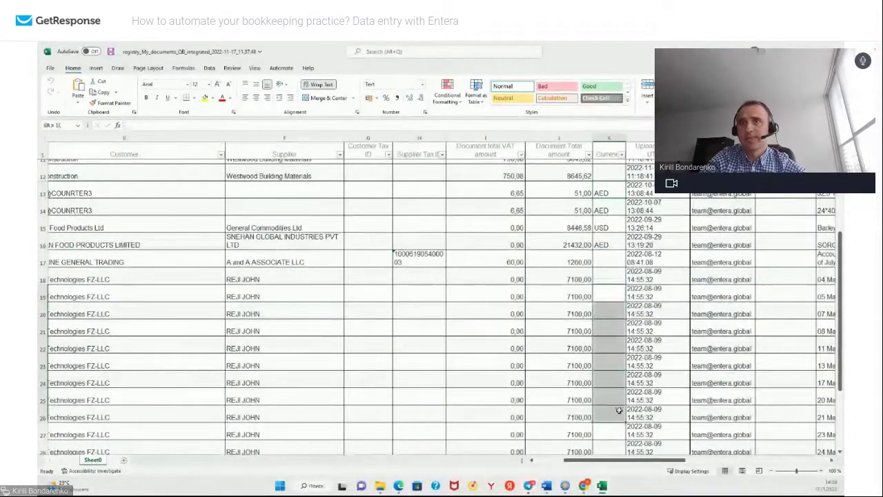
pyautogui.click(610, 308)
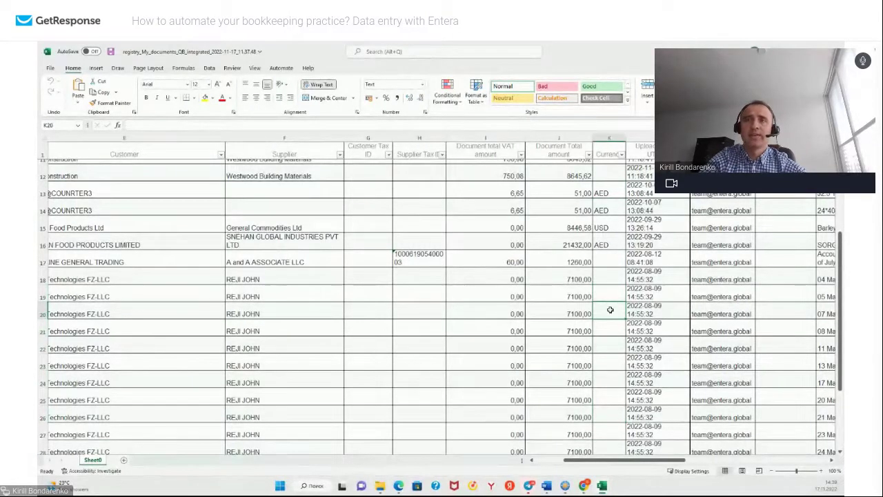
pyautogui.click(388, 330)
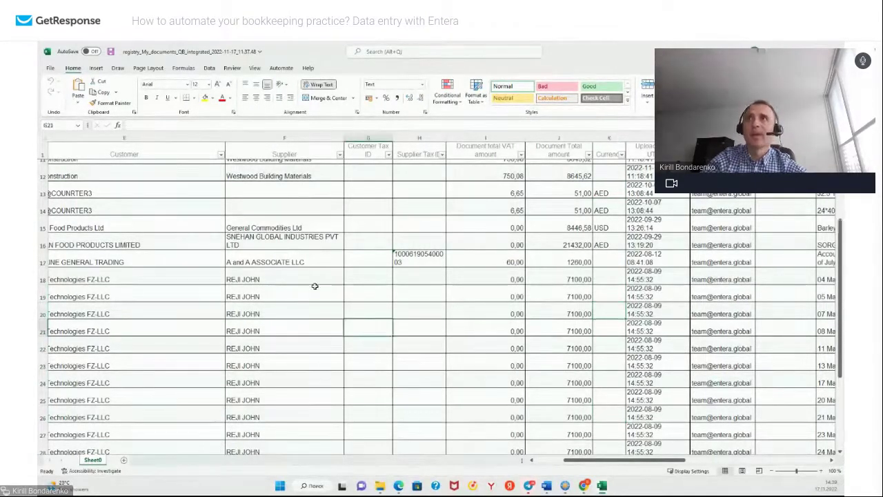
pyautogui.scroll(3, 316, 285)
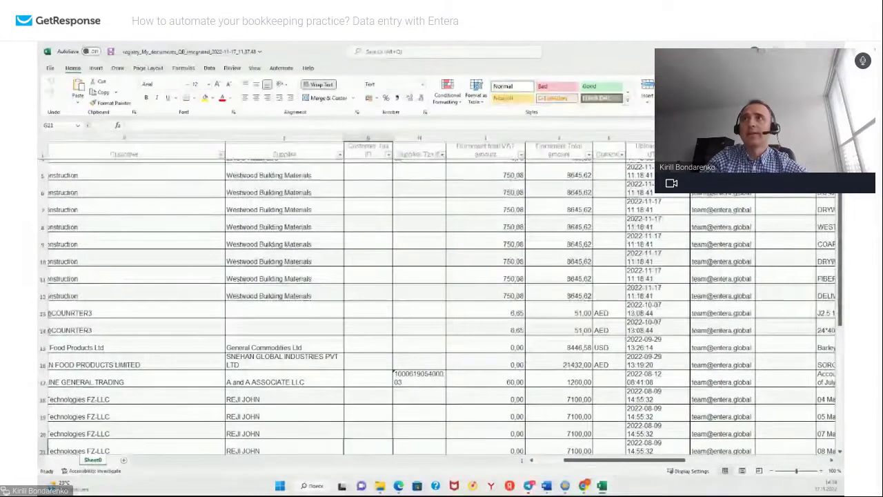
# Switch to Entera in the browser and deselect all documents in My documents QB integrated.
pyautogui.hotkey('alt', 'Tab')
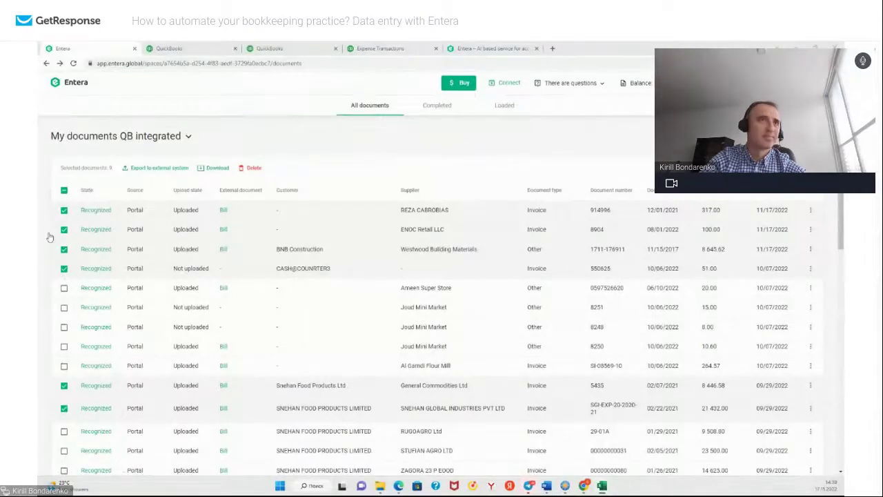
pyautogui.click(64, 192)
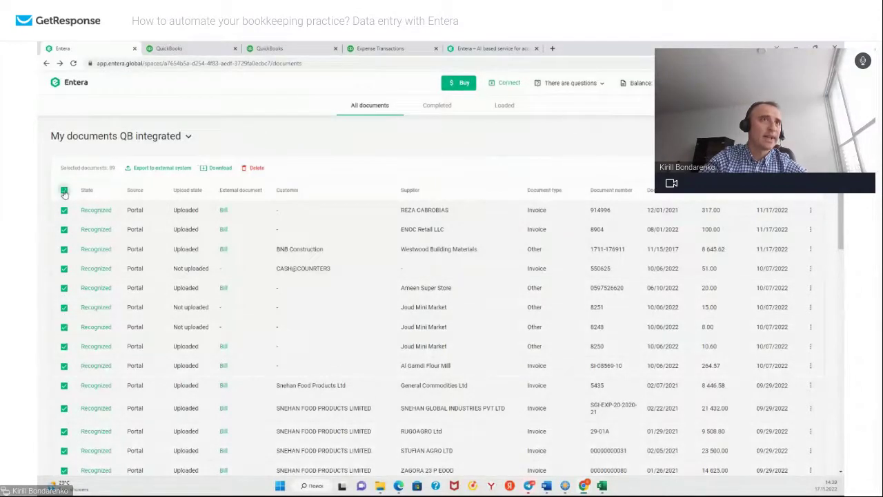
pyautogui.click(64, 192)
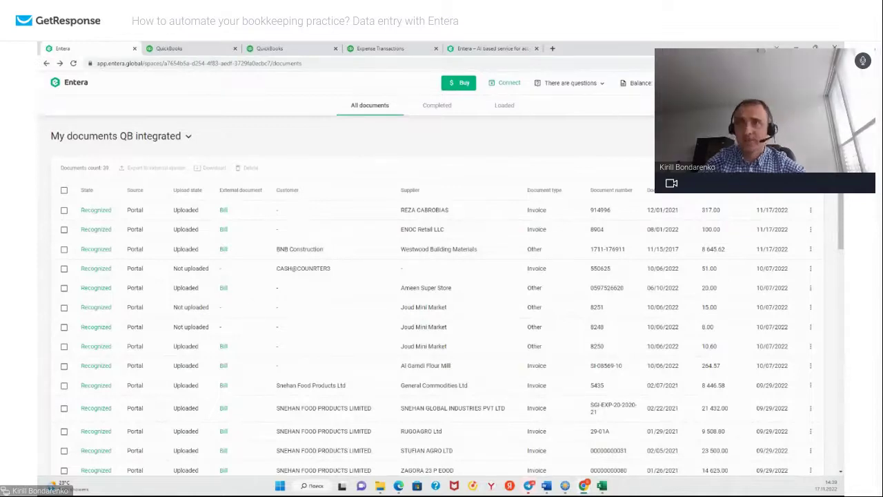
# From the directories overview, start a user invitation and enter the supplier's e-mail address.
pyautogui.click(71, 84)
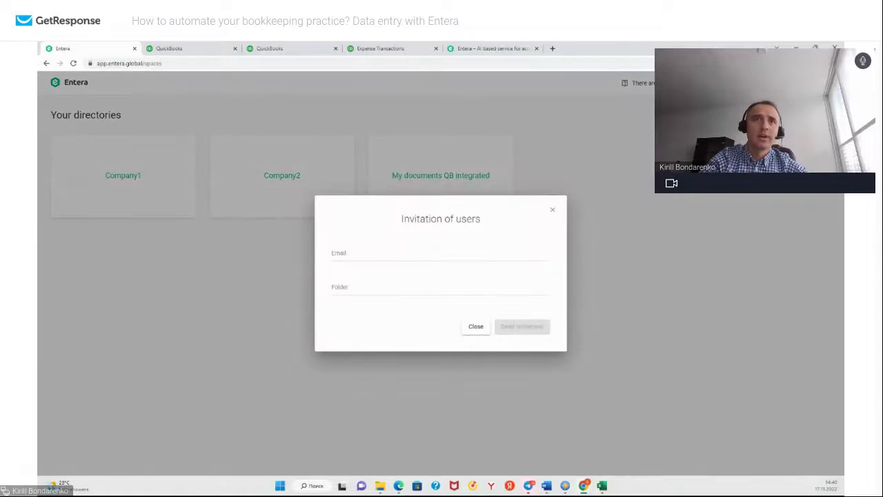
pyautogui.click(390, 260)
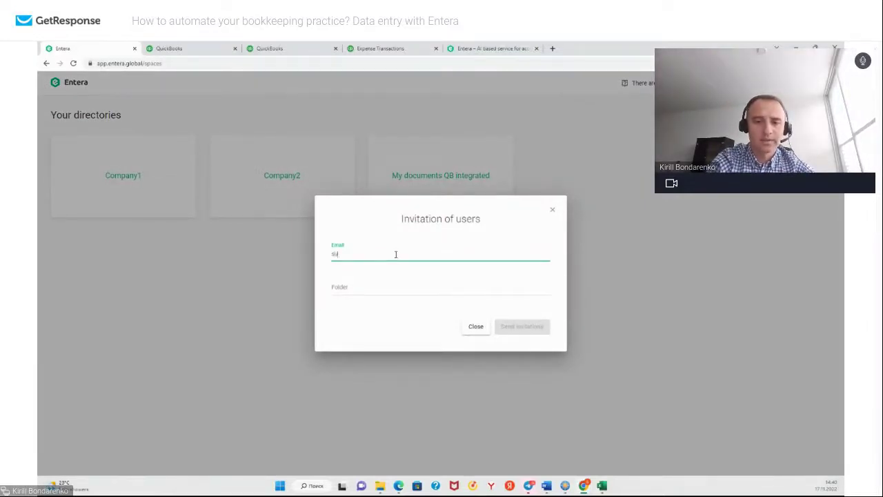
pyautogui.write('supp')
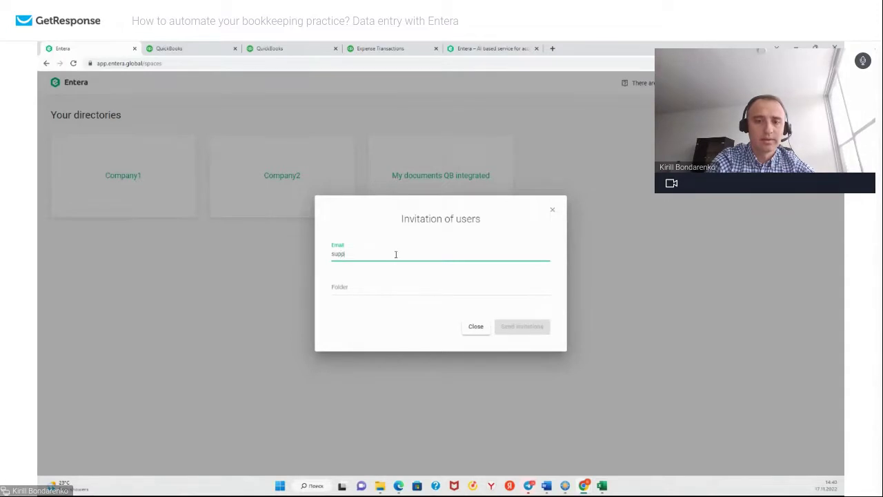
pyautogui.write('om')
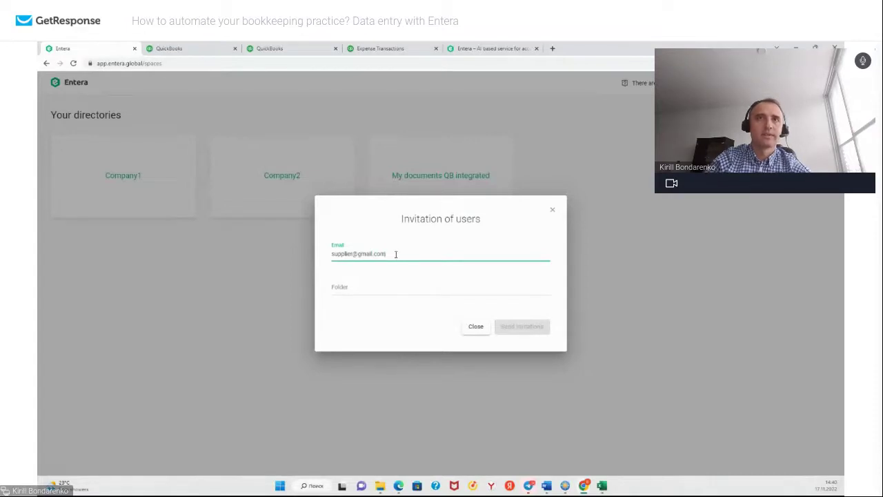
# Assign the Company1 and Company2 folders to the user invitation and close it without sending.
pyautogui.click(342, 284)
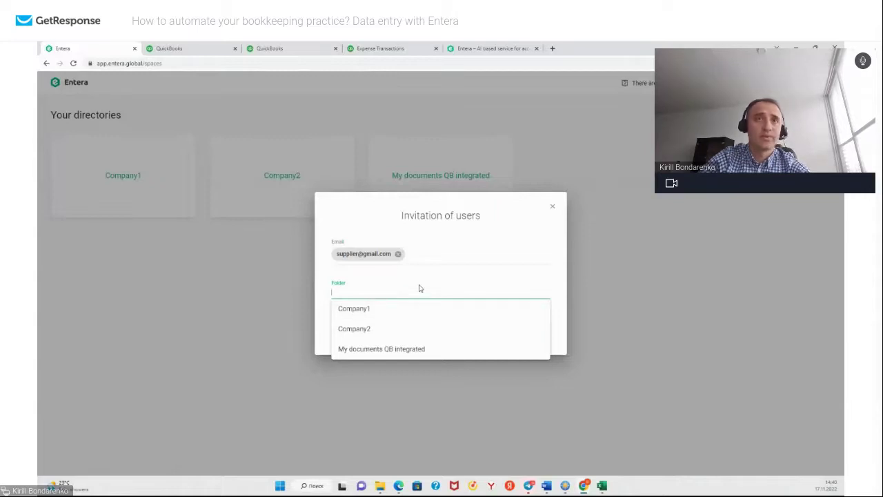
pyautogui.click(352, 309)
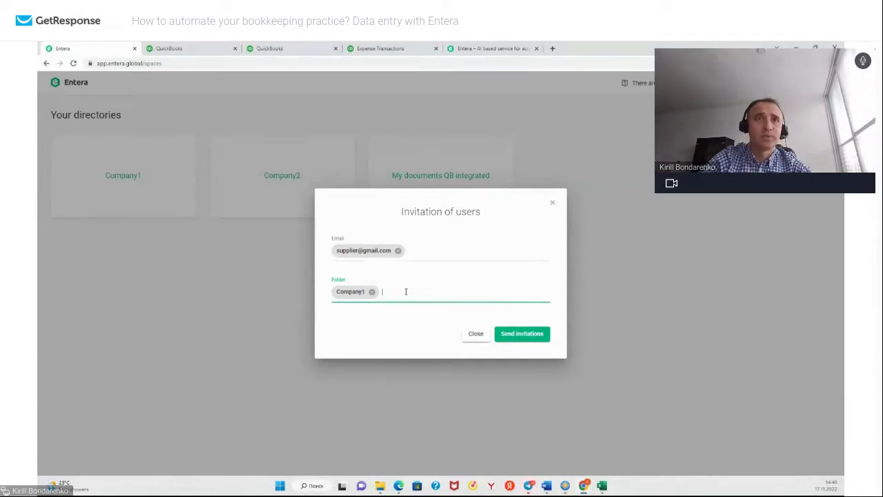
pyautogui.write('c')
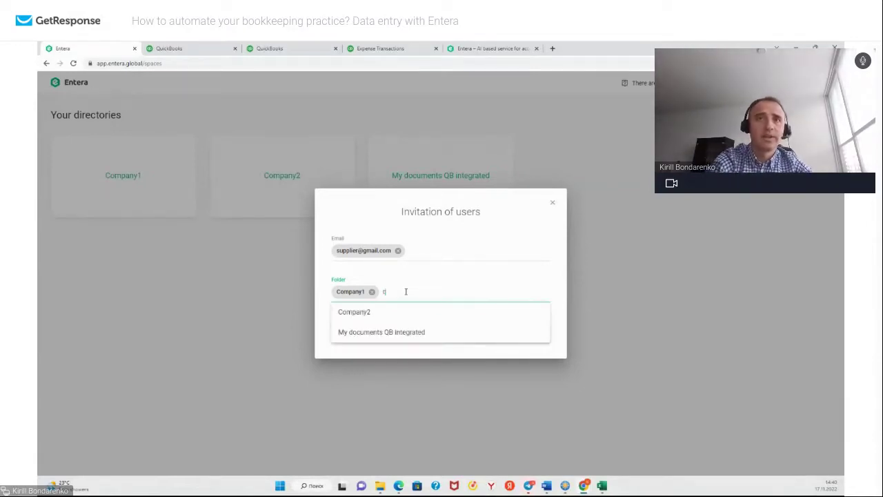
pyautogui.click(351, 314)
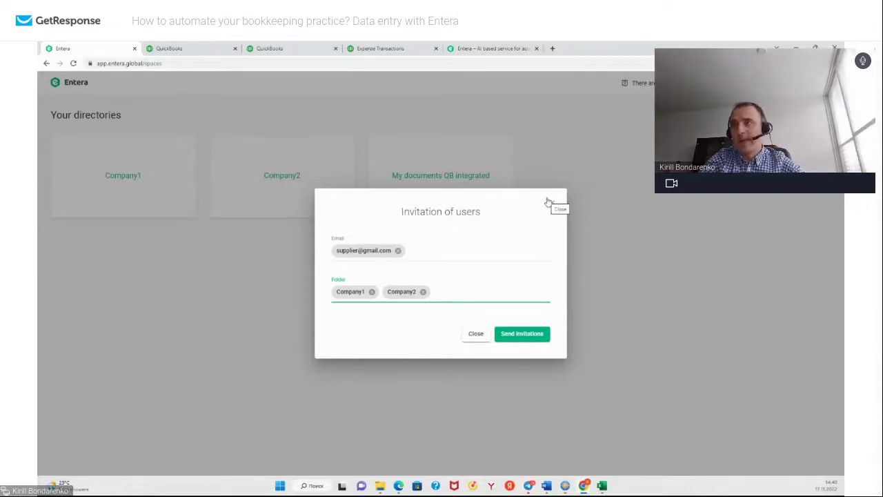
pyautogui.click(475, 334)
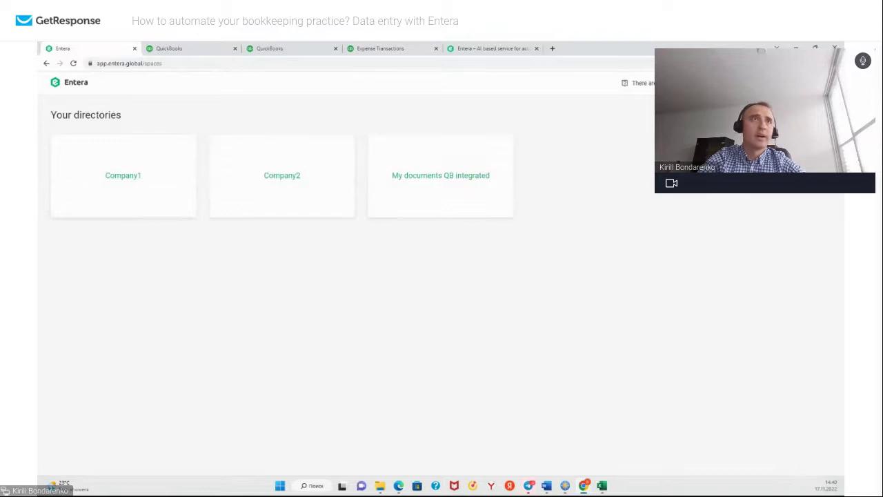
# In My documents QB integrated, filter by supplier DAY TO DAY INTL HYPER MARKET SHJ BR, view the found document's line items and return.
pyautogui.click(443, 177)
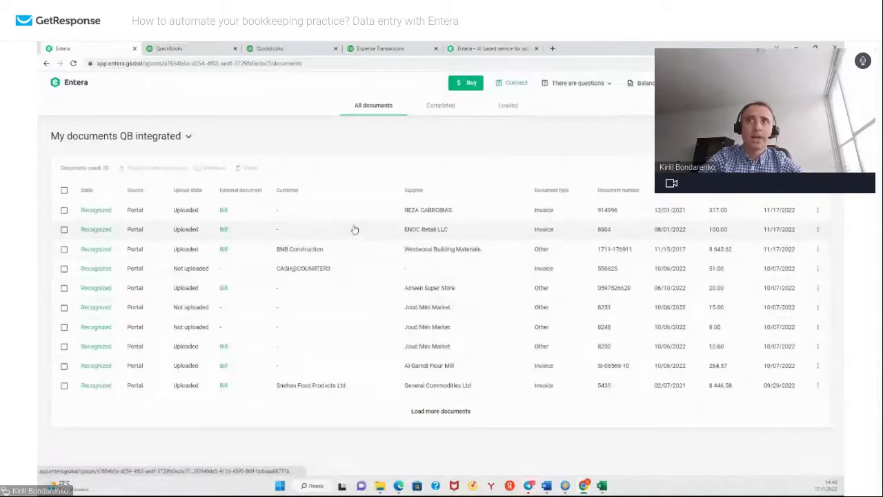
pyautogui.click(438, 413)
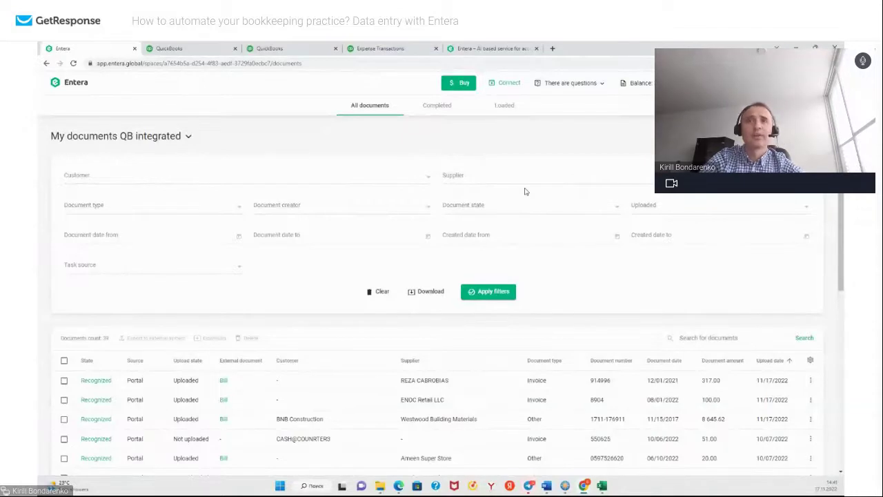
pyautogui.click(489, 178)
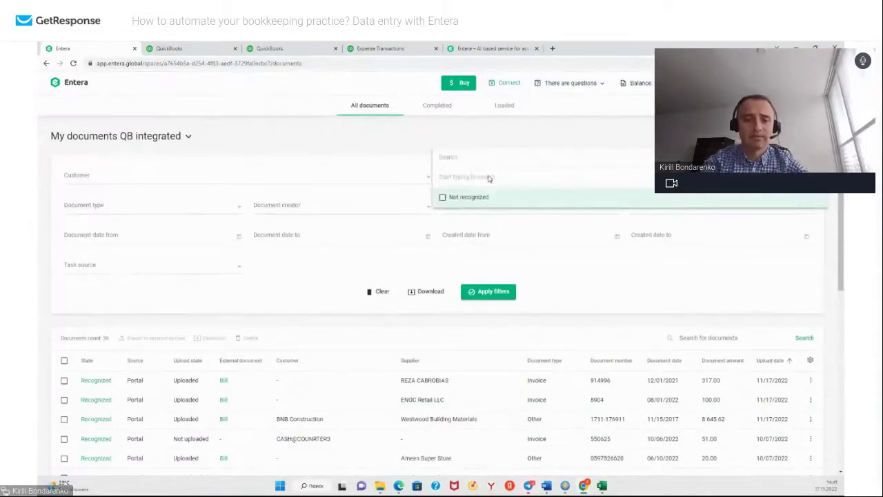
pyautogui.write('da')
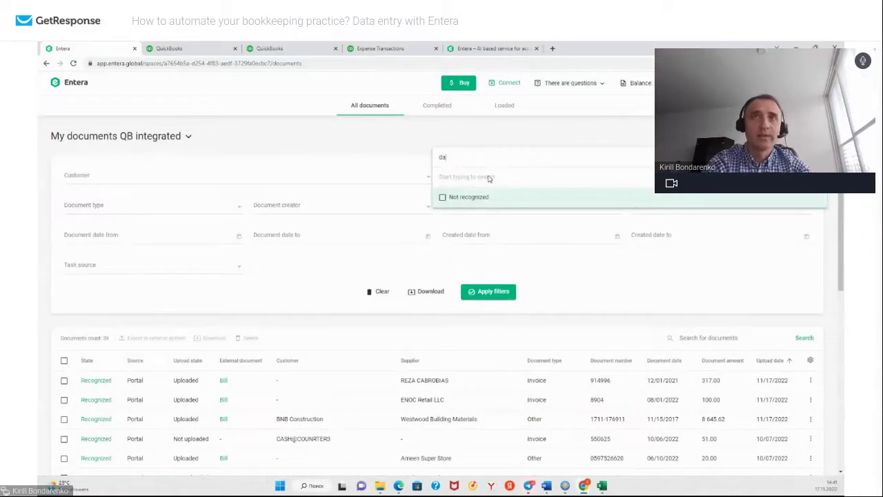
pyautogui.write('y')
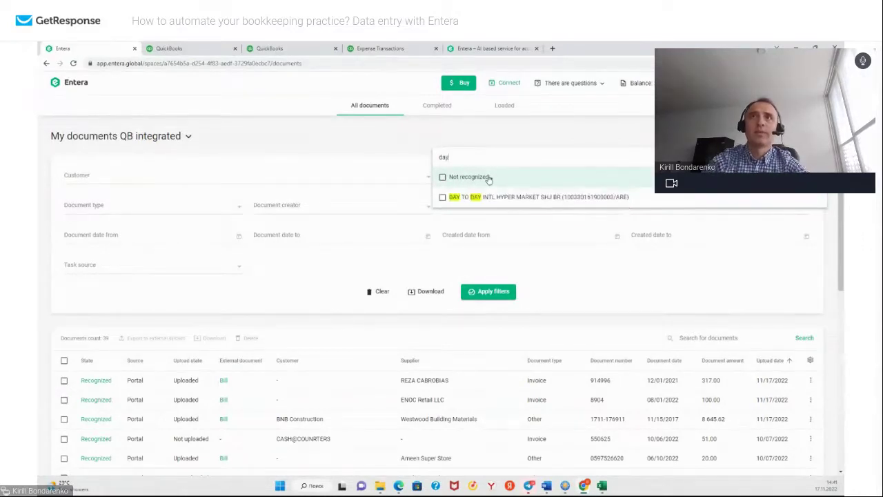
pyautogui.click(505, 198)
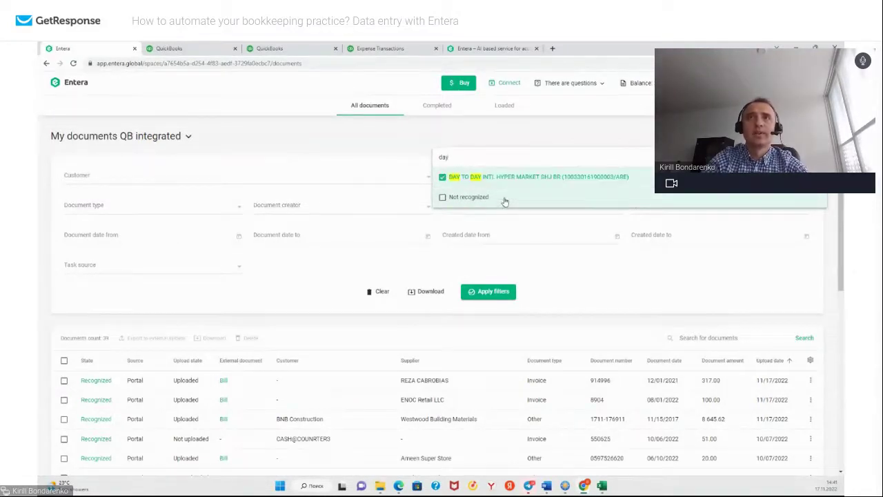
pyautogui.click(488, 293)
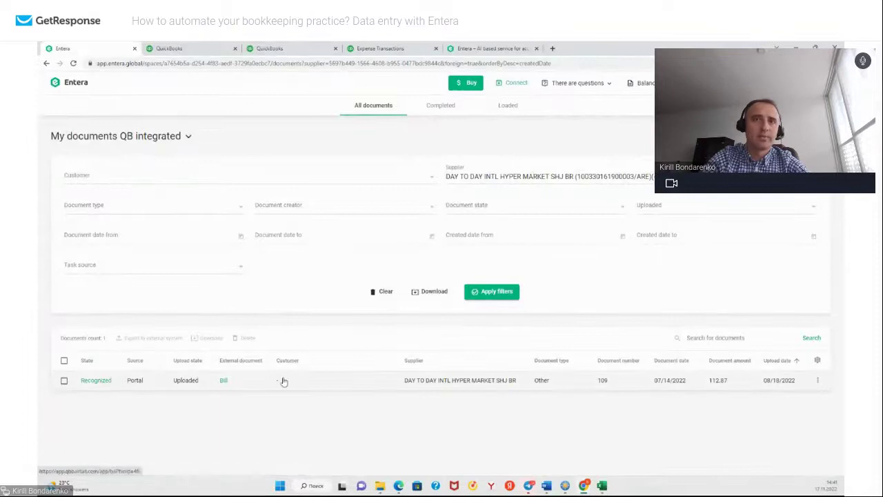
pyautogui.click(428, 384)
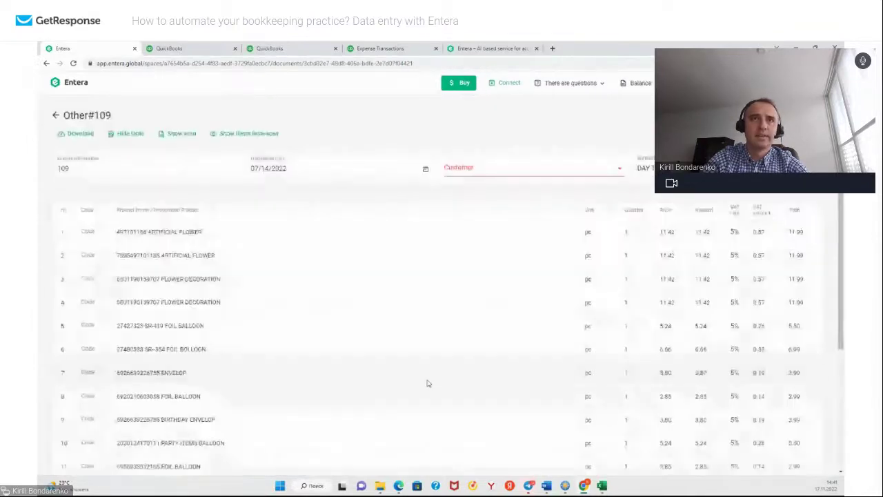
pyautogui.click(55, 115)
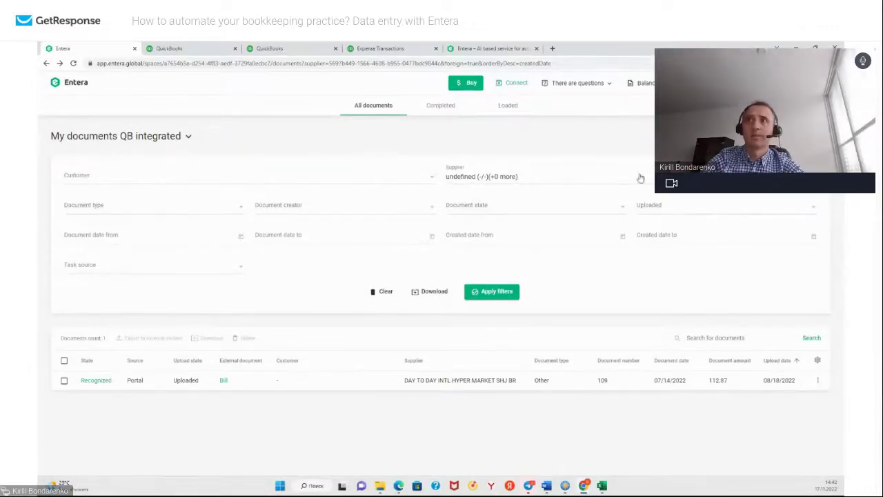
# Filter the documents by customer instead, using both BNB Construction entries.
pyautogui.click(107, 178)
pyautogui.write('b')
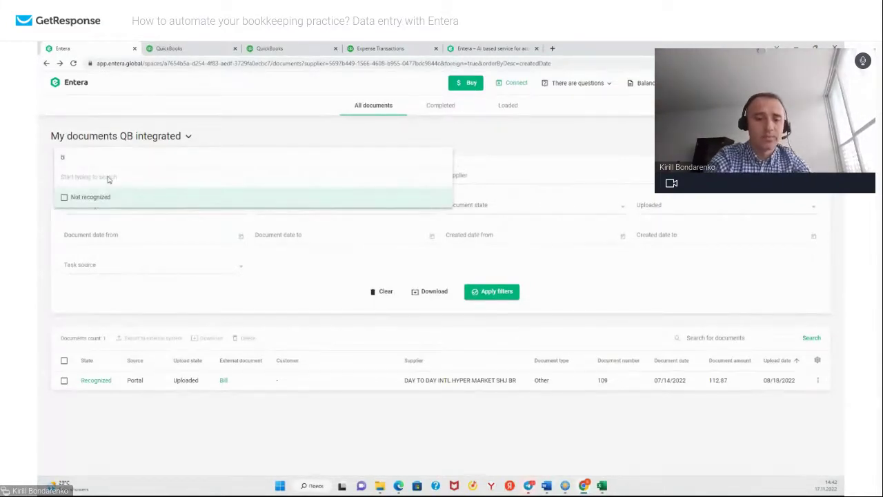
pyautogui.write('nb')
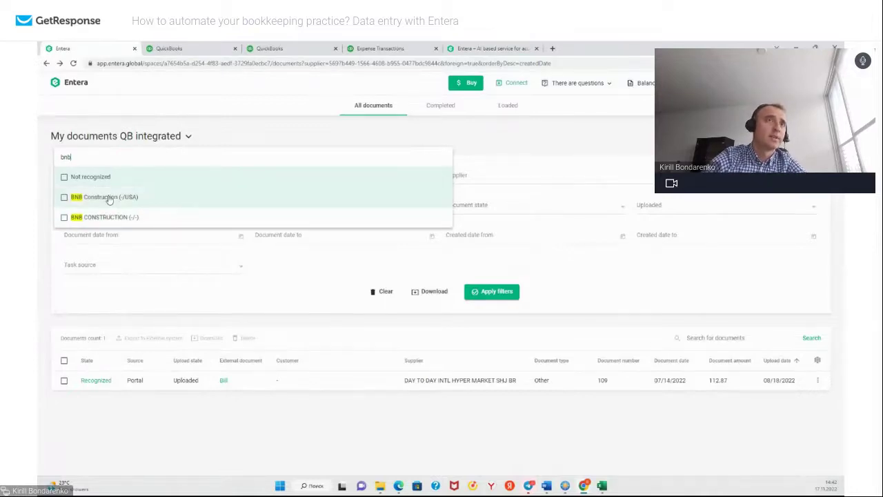
pyautogui.click(111, 198)
pyautogui.click(113, 222)
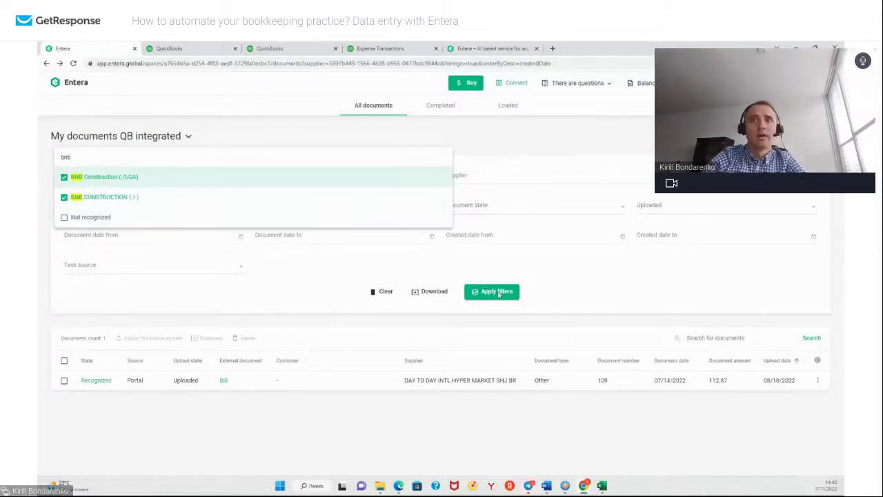
pyautogui.click(492, 293)
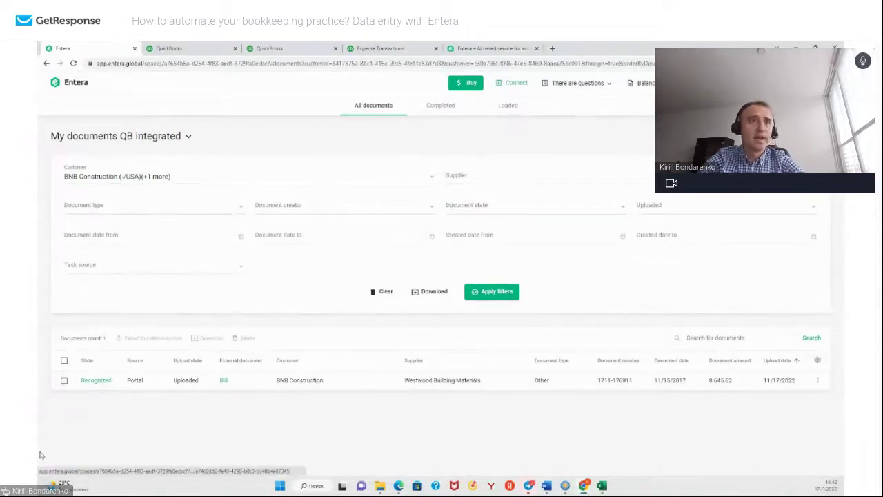
# Select the BNB Construction document and view its available download formats without downloading.
pyautogui.click(64, 382)
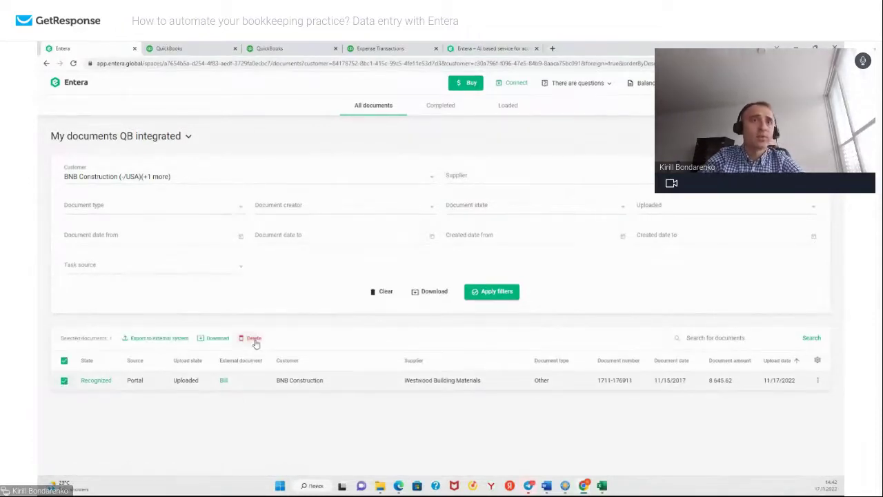
pyautogui.click(213, 338)
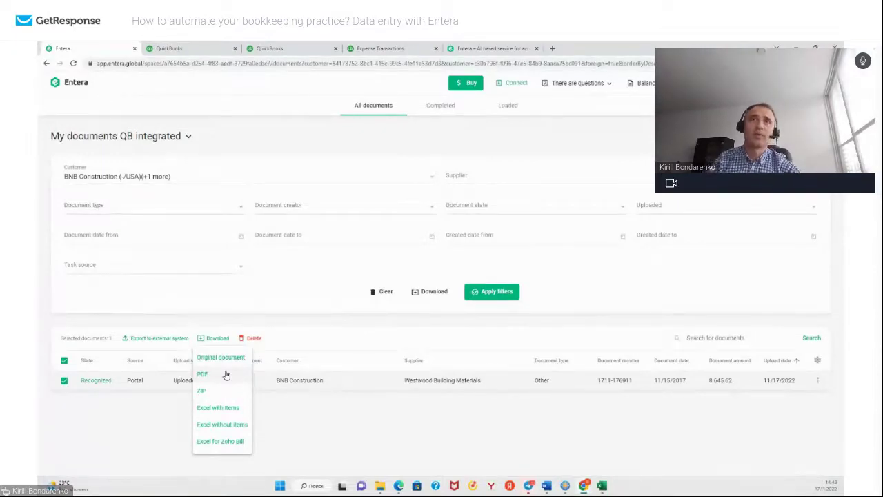
pyautogui.click(303, 294)
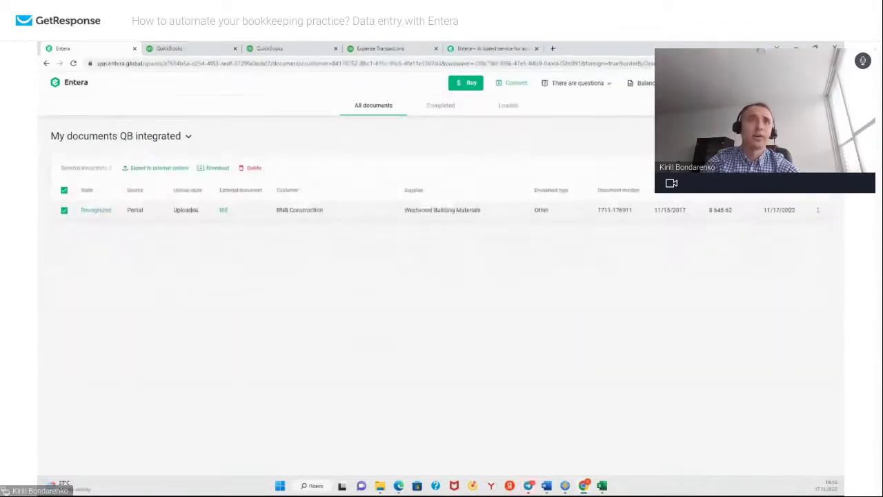
# Return to the unfiltered list of all documents, show its filter options and look over both.
pyautogui.click(439, 106)
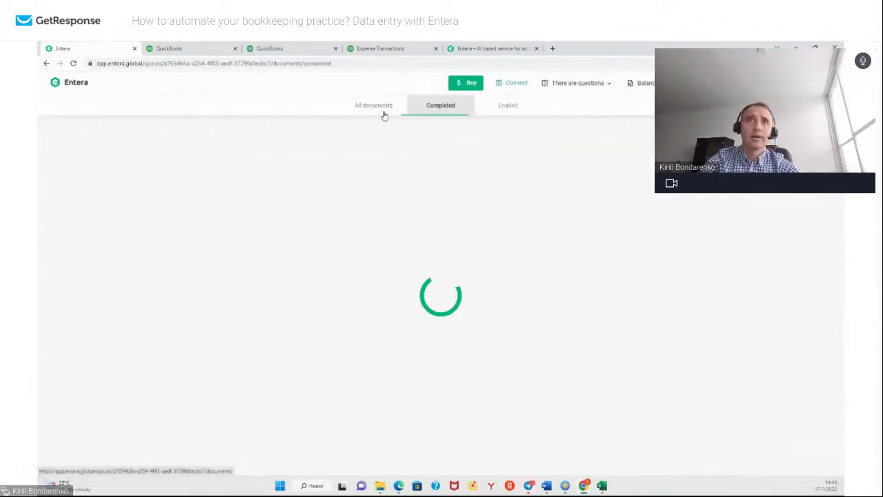
pyautogui.click(370, 106)
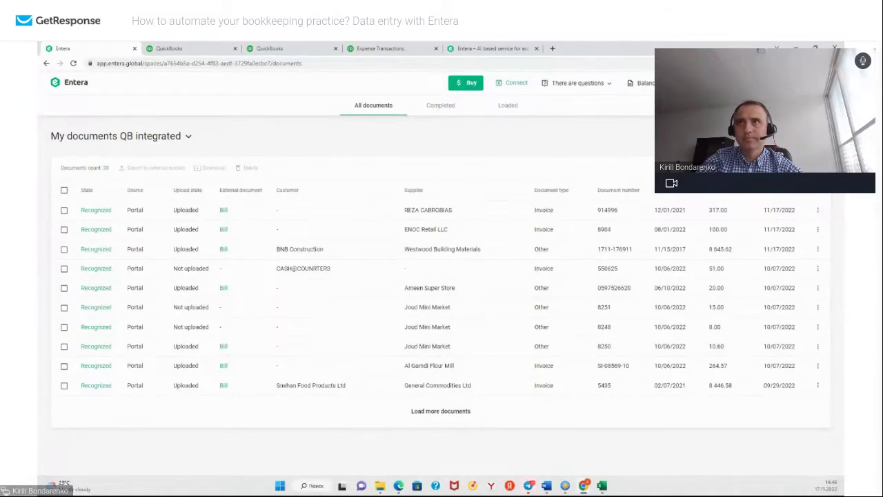
pyautogui.click(818, 168)
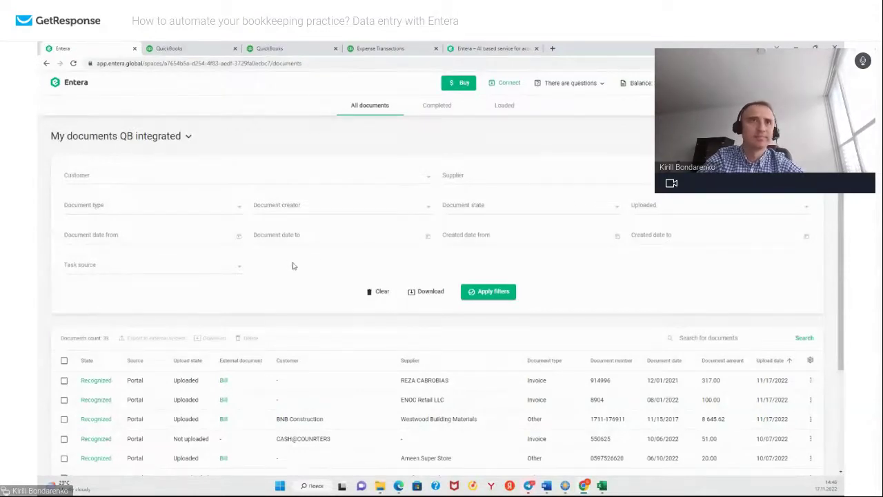
pyautogui.scroll(-3, 293, 265)
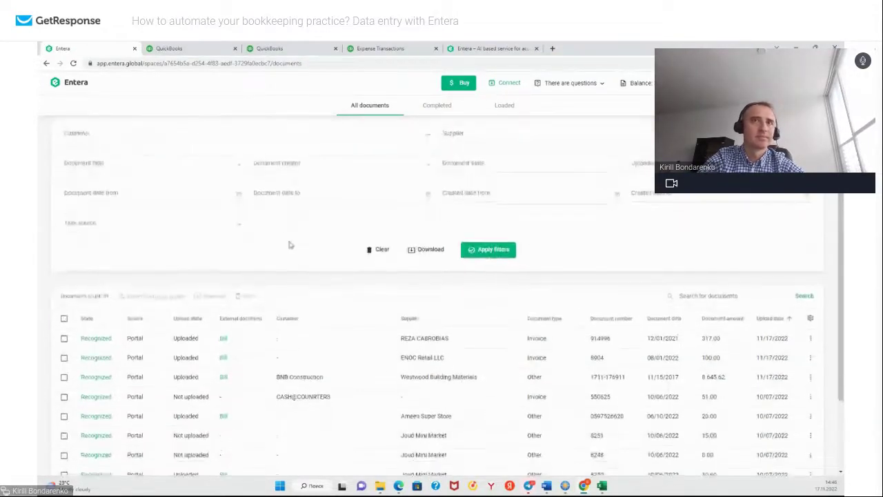
pyautogui.scroll(2, 274, 216)
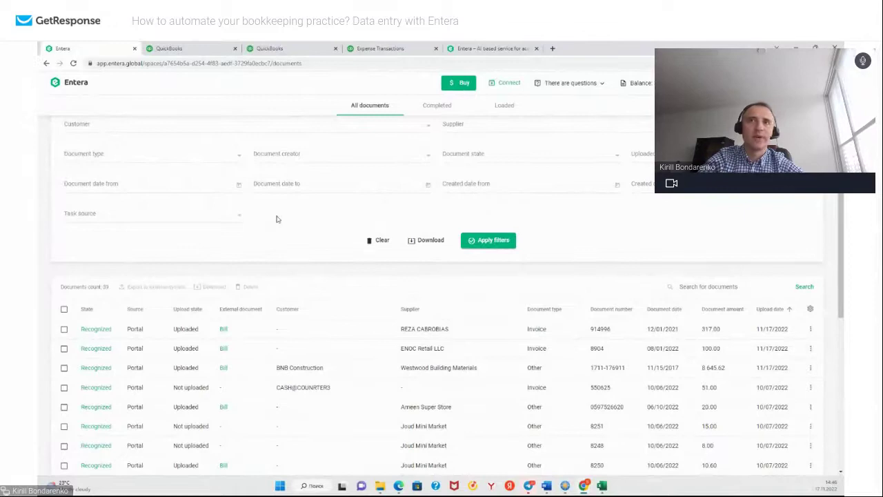
pyautogui.scroll(2, 276, 224)
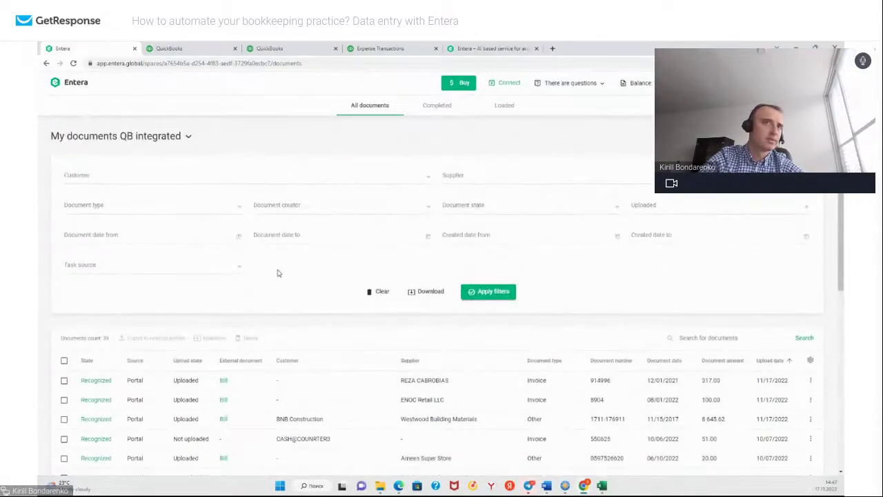
pyautogui.scroll(-2, 272, 262)
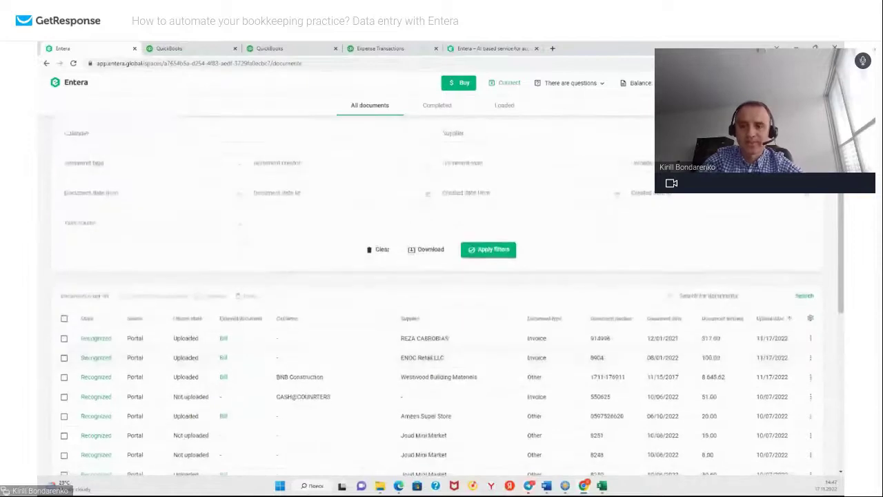